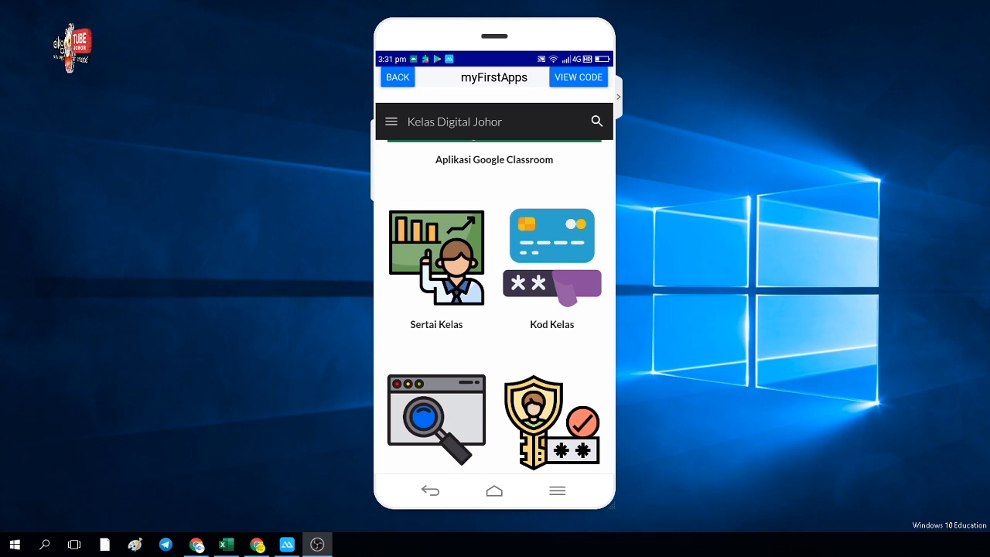
# Step: Look through the Kelas Digital Johor home page in the mobile app and open the Sertai Kelas page
pyautogui.scroll(-2, 494, 306)
pyautogui.scroll(1, 494, 307)
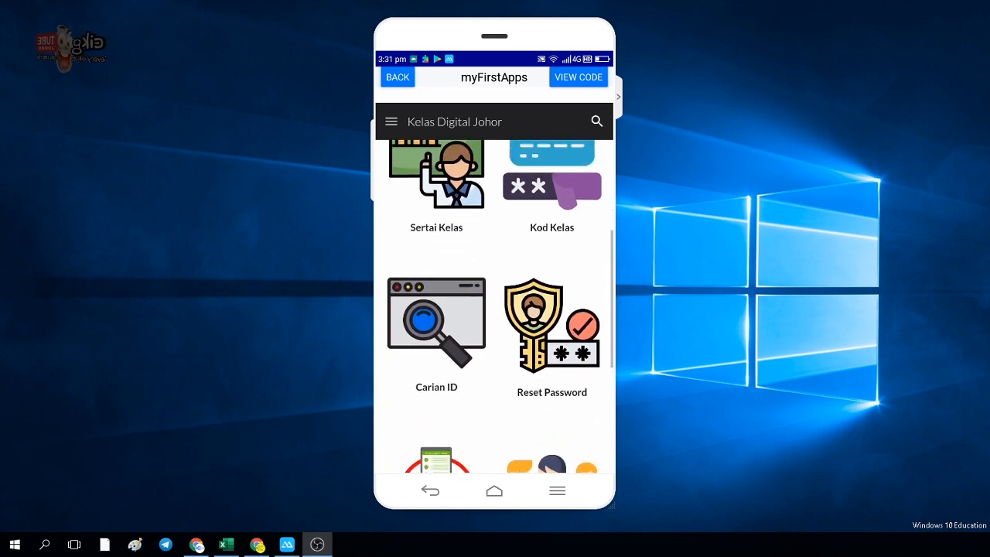
pyautogui.scroll(3, 494, 307)
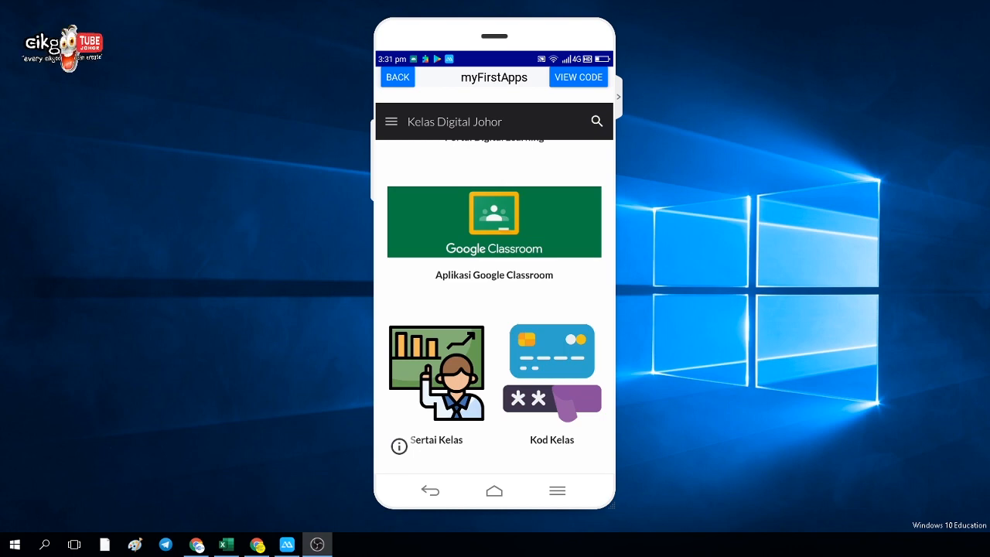
pyautogui.scroll(-1, 494, 307)
pyautogui.click(437, 313)
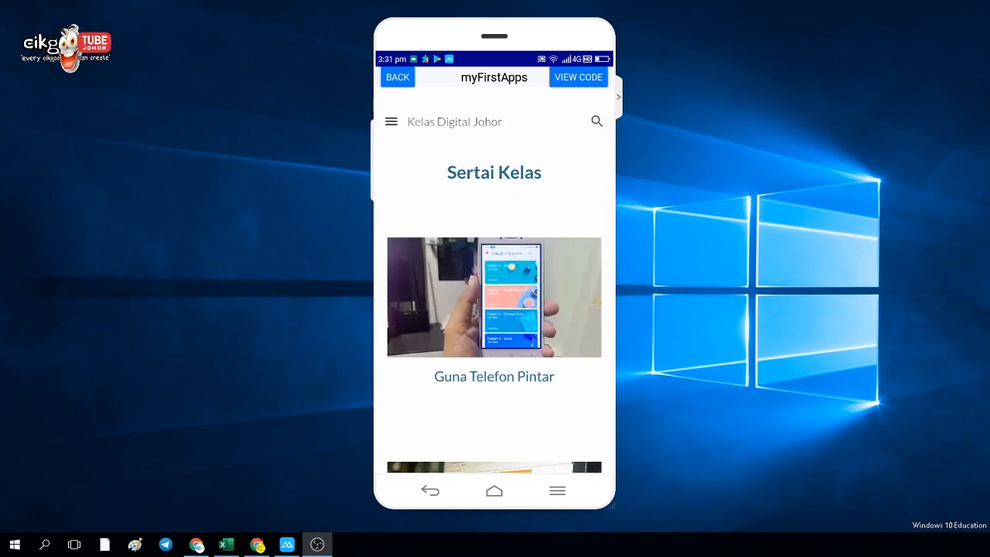
# Step: Examine the Sertai Kelas page, including its phone and computer sections and the instructions for joining a class
pyautogui.scroll(-3, 494, 307)
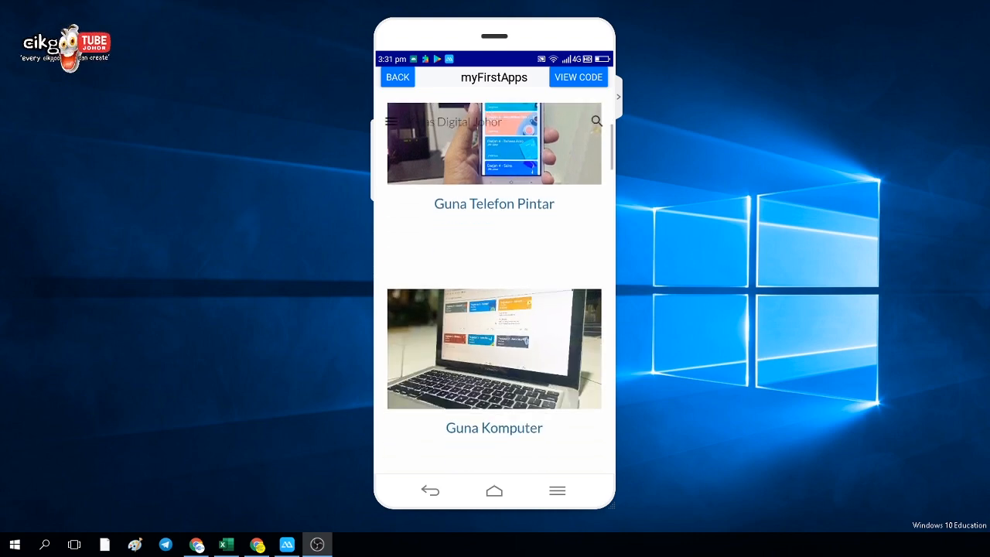
pyautogui.scroll(-4, 494, 306)
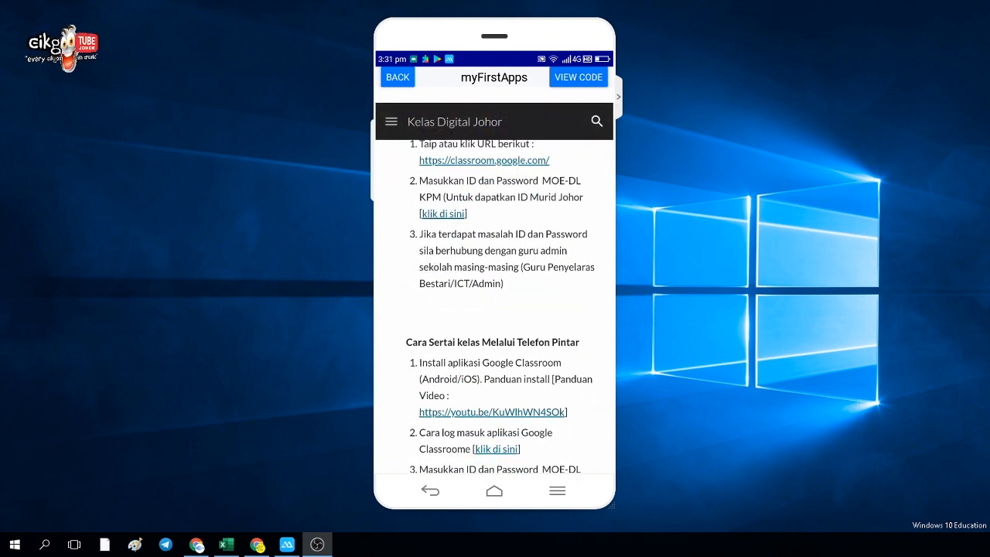
pyautogui.scroll(5, 494, 306)
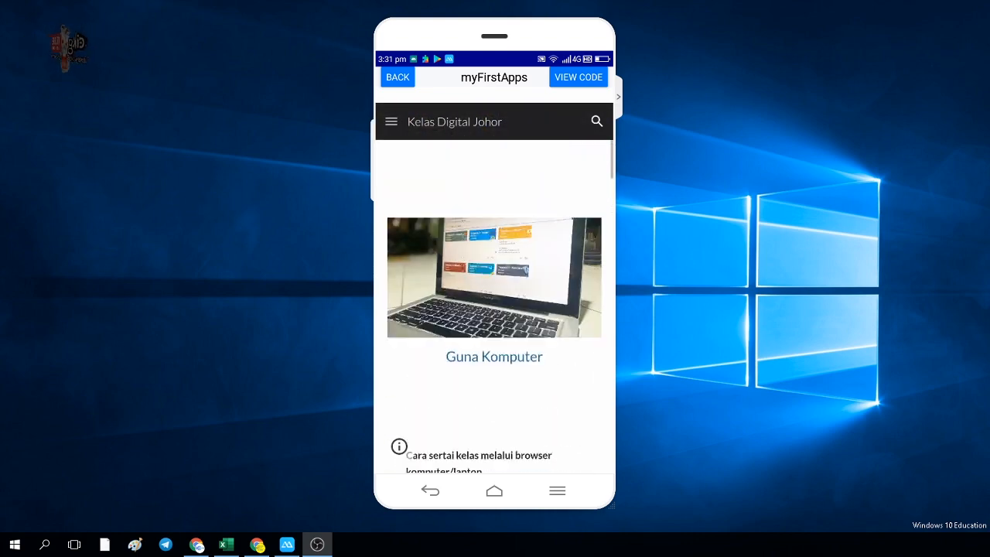
pyautogui.scroll(3, 494, 307)
# Step: Return to the site's home page in the app, look over its shortcuts and select Sertai Kelas again
pyautogui.click(391, 122)
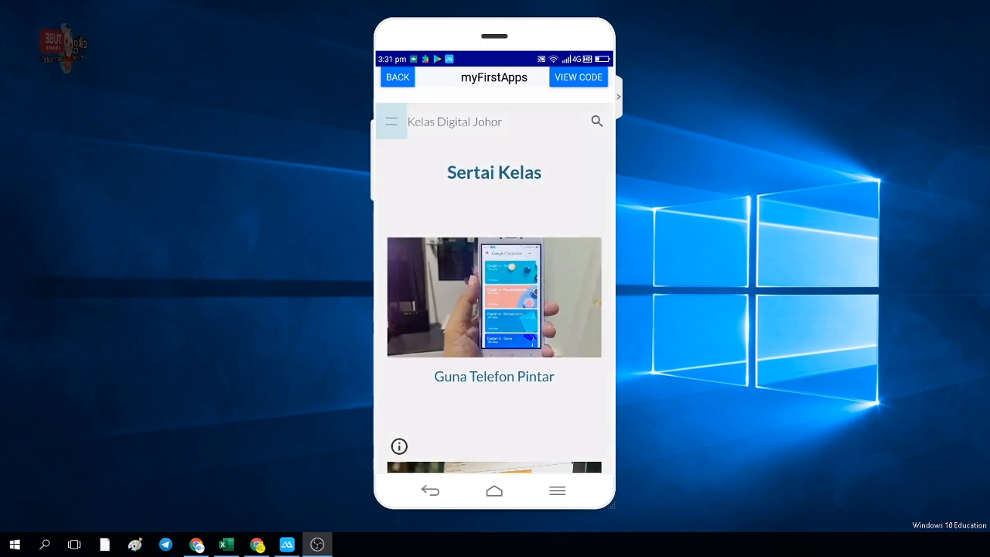
pyautogui.click(416, 154)
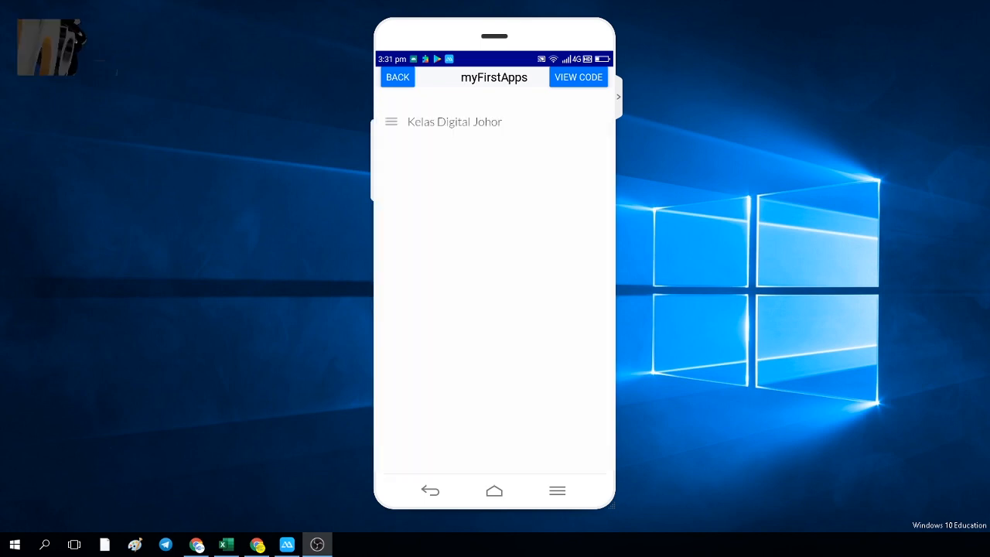
pyautogui.scroll(-5, 494, 306)
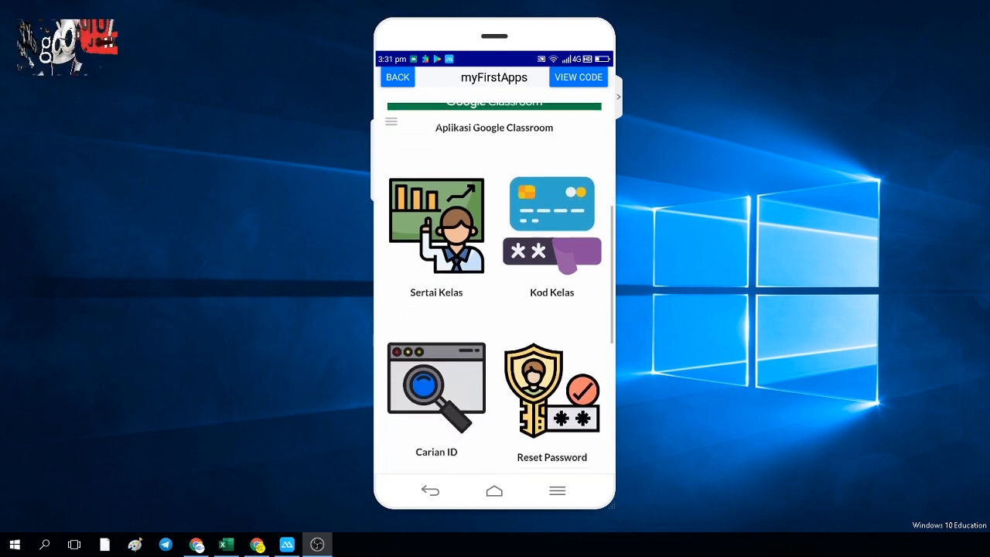
pyautogui.scroll(1, 494, 307)
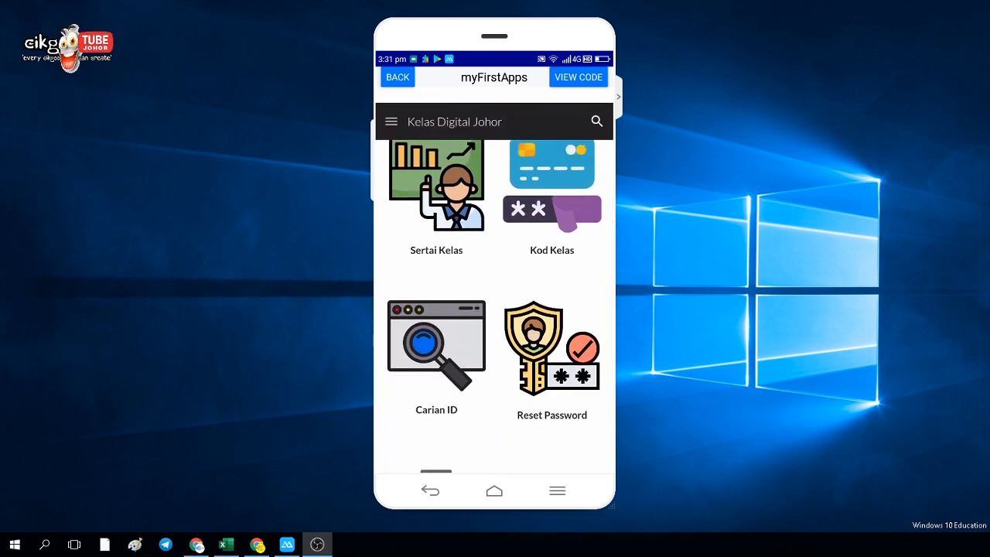
pyautogui.click(436, 198)
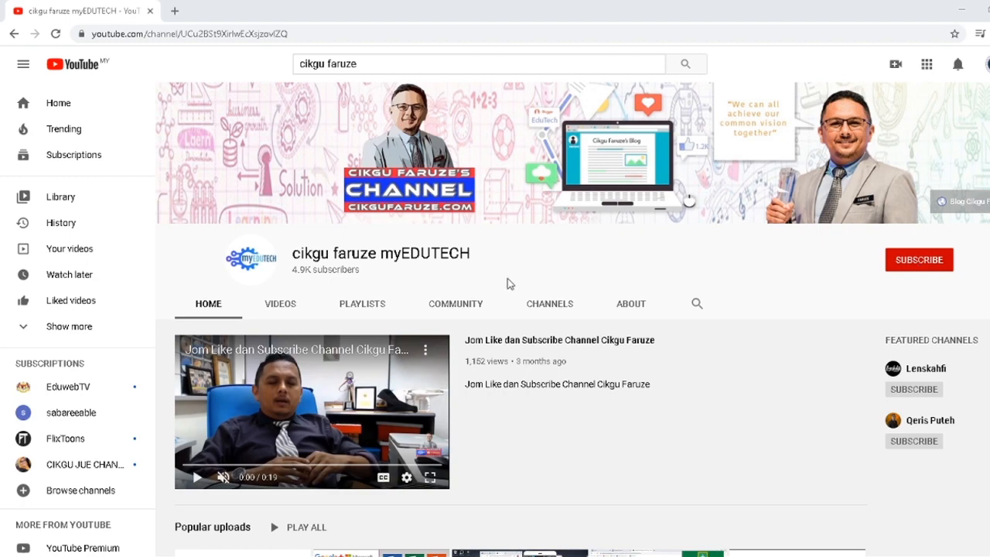
# Step: Look through the myEDUTECH YouTube channel's home page, including its popular uploads and recent activities
pyautogui.scroll(-2, 387, 285)
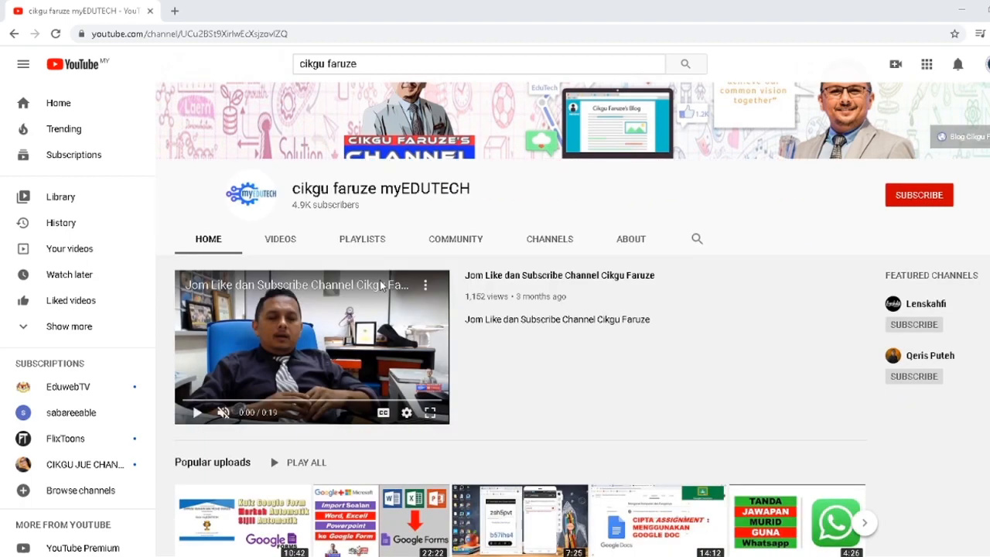
pyautogui.scroll(-6, 380, 286)
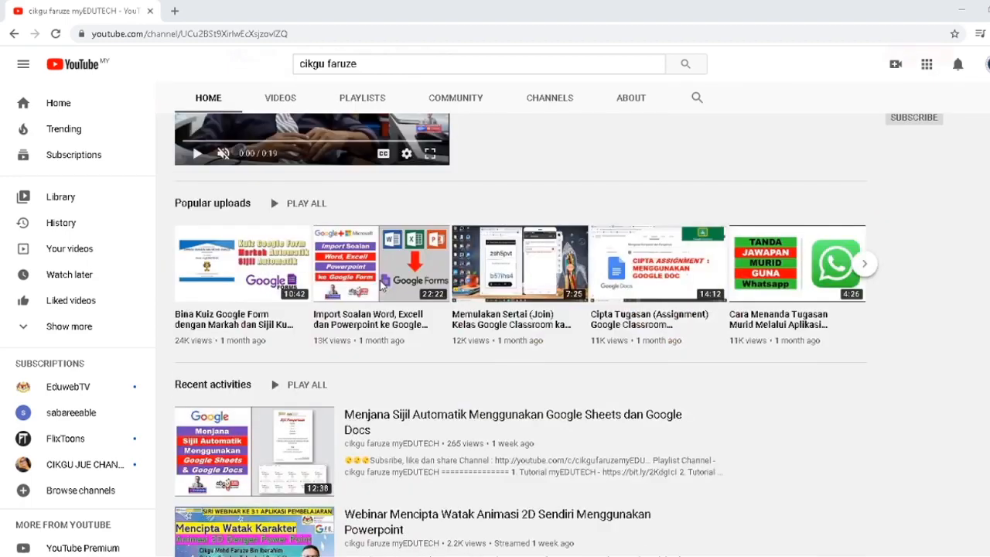
pyautogui.scroll(-3, 380, 286)
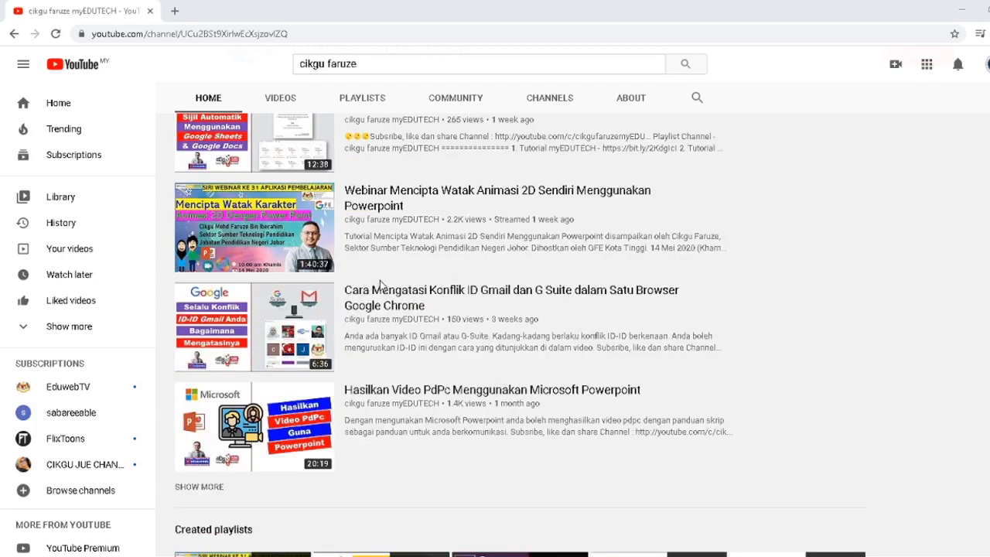
pyautogui.scroll(3, 380, 286)
pyautogui.scroll(6, 380, 286)
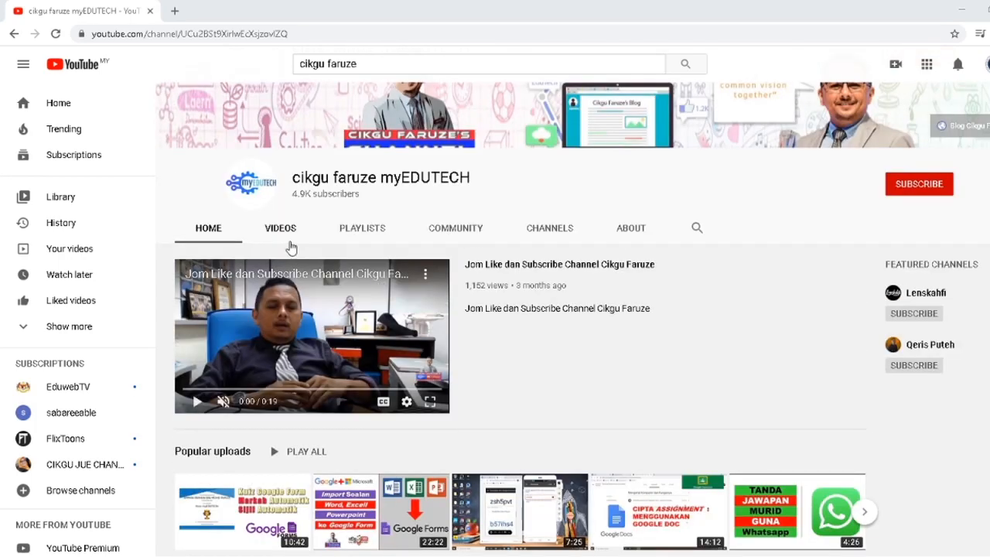
# Step: Show the channel's full list of uploaded videos and look through it
pyautogui.click(280, 233)
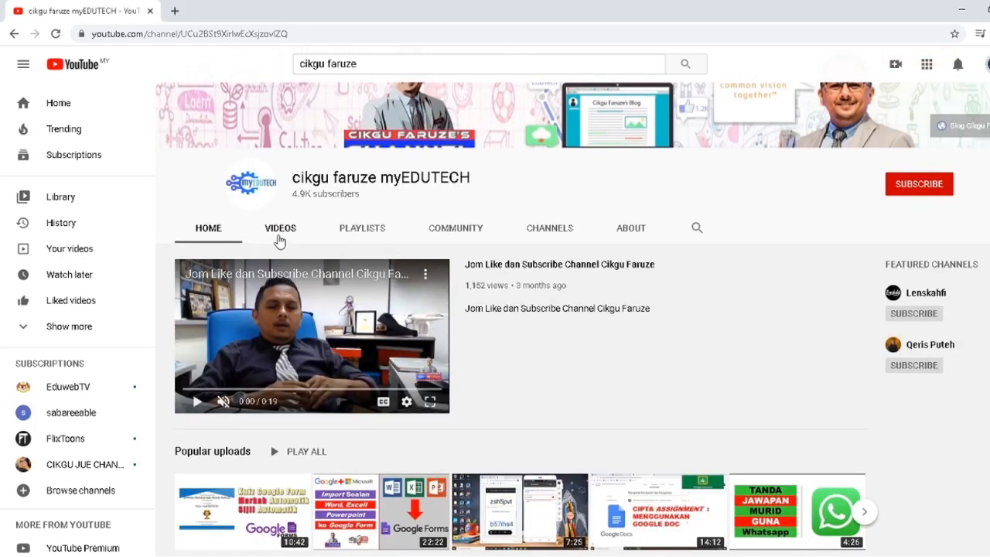
pyautogui.scroll(-3, 437, 291)
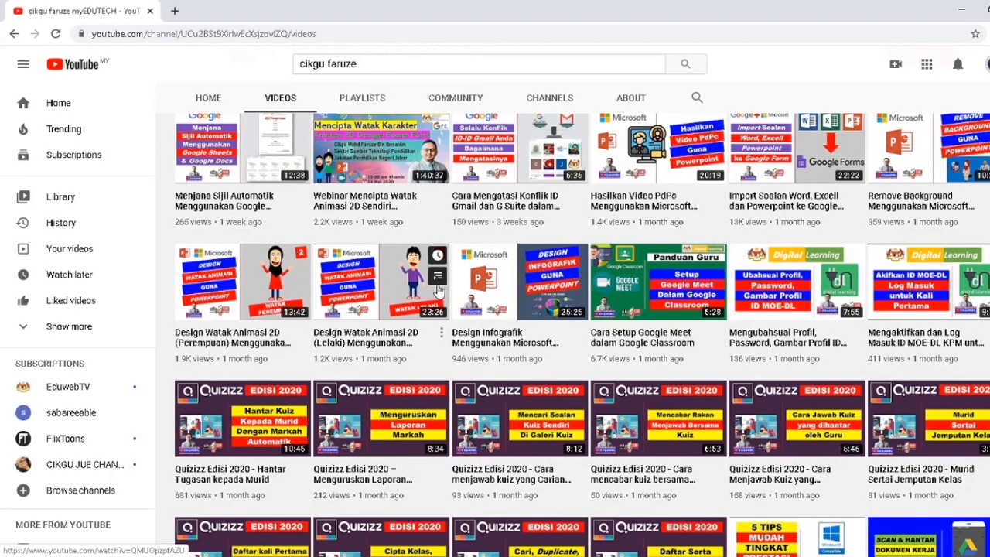
pyautogui.scroll(3, 438, 290)
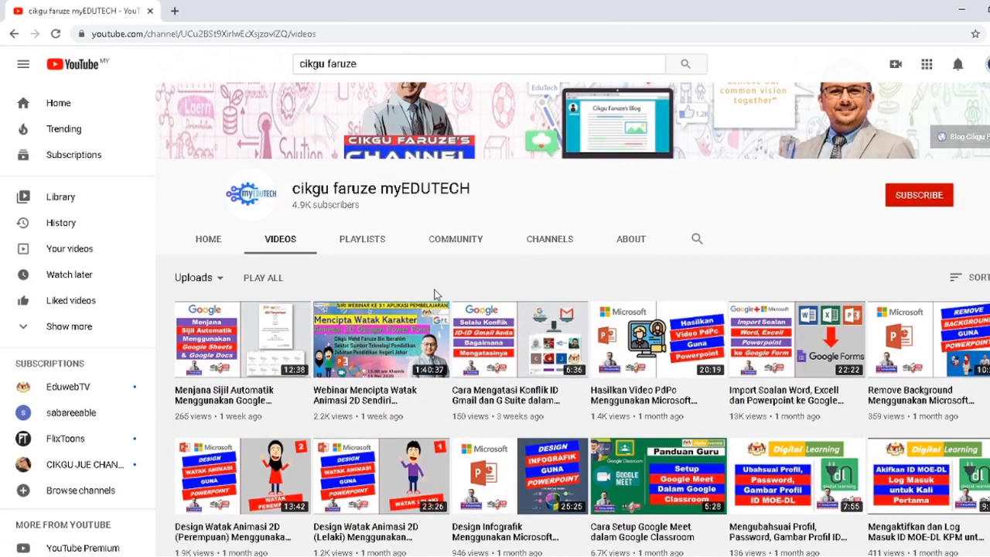
# Step: Open the video "Menjana Sijil Automatik Menggunakan Google Sheets dan Google Docs" and subscribe to its channel with notifications set to All
pyautogui.click(240, 398)
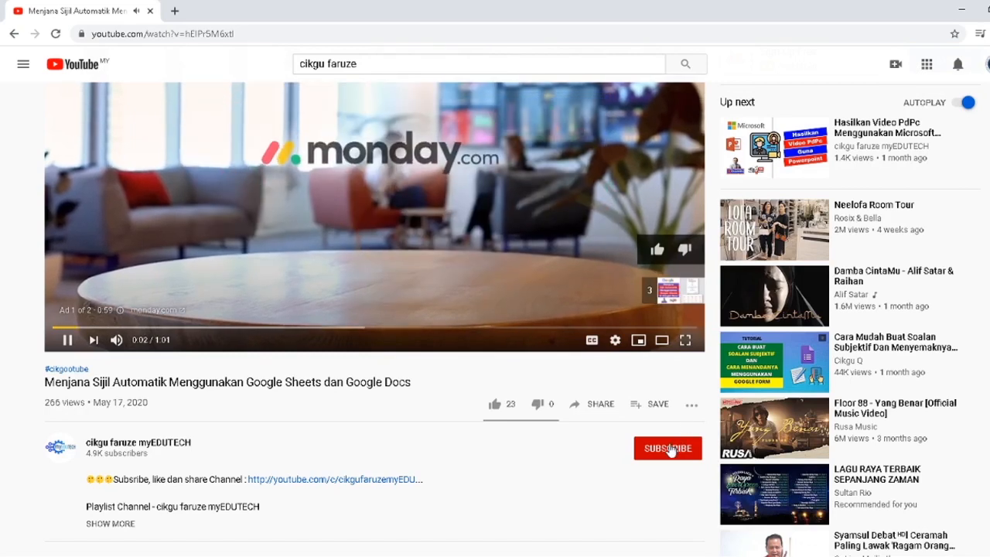
pyautogui.click(670, 450)
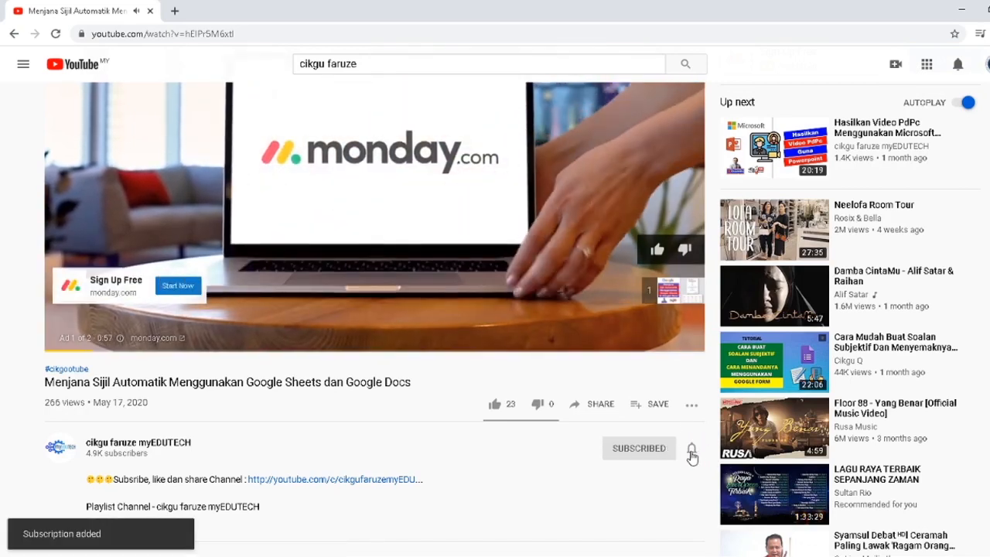
pyautogui.click(692, 450)
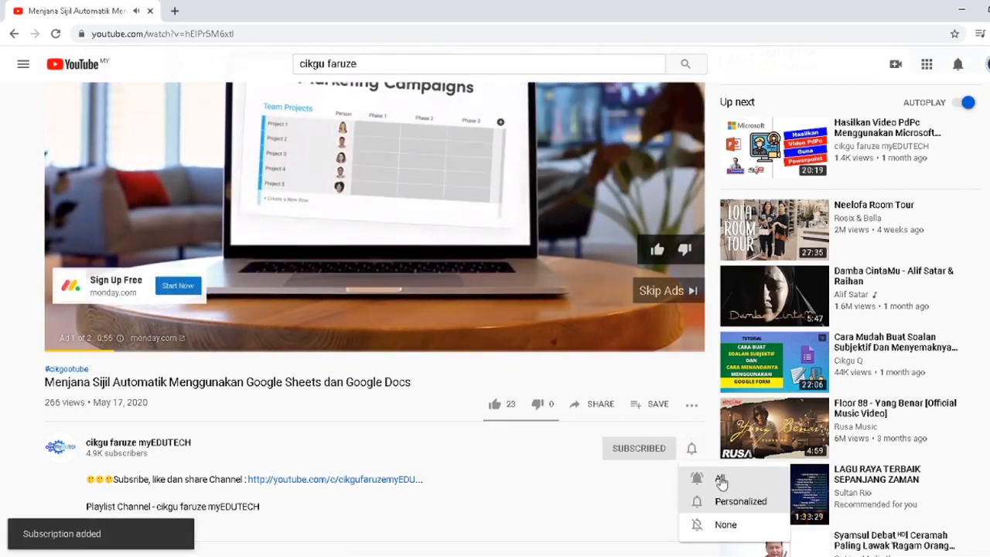
pyautogui.click(722, 481)
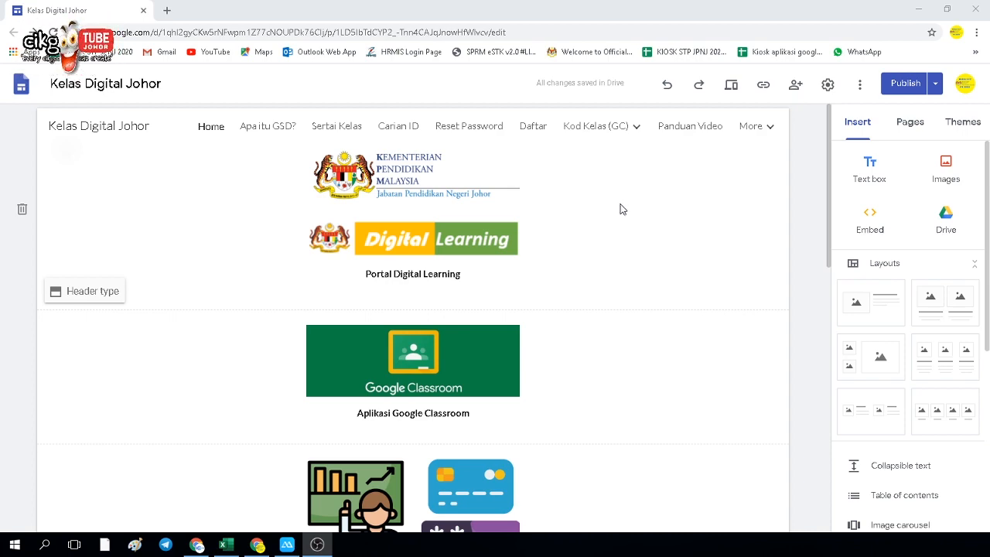
# Step: Switch to the Google Sites editor and look over the Kelas Digital Johor home page
pyautogui.scroll(-3, 623, 209)
pyautogui.scroll(3, 622, 209)
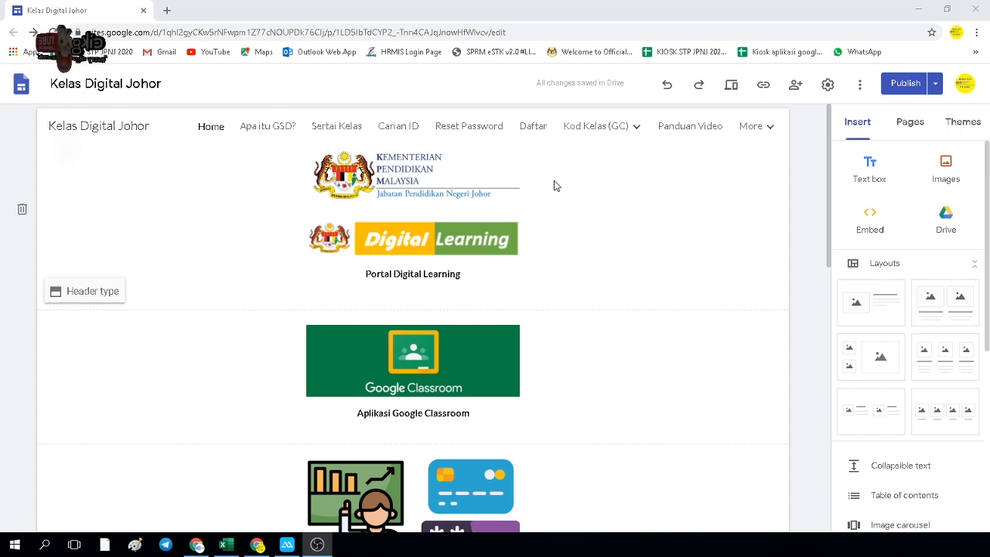
pyautogui.scroll(-4, 554, 185)
pyautogui.scroll(4, 554, 185)
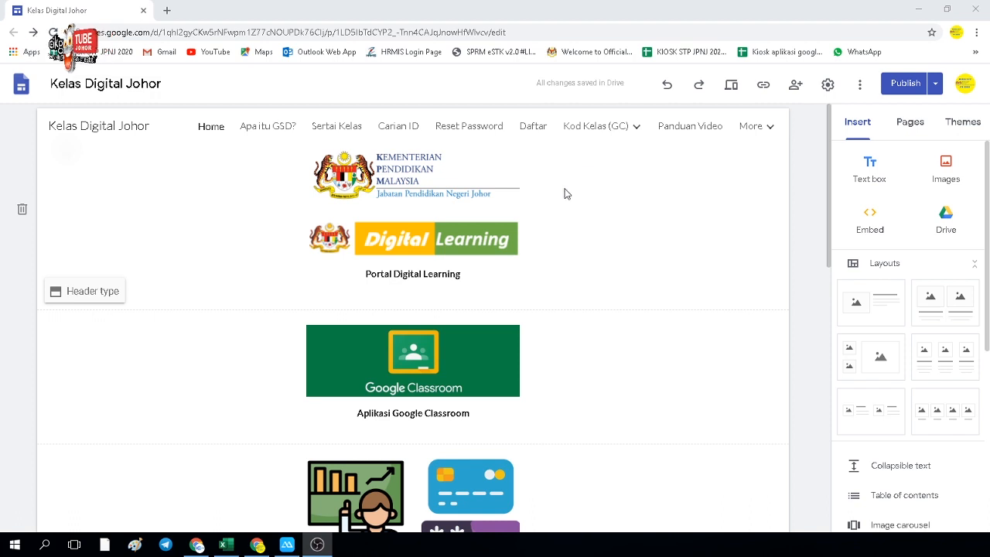
# Step: Open the site's "Apa itu GSD?" page and preview it in the phone layout
pyautogui.click(271, 128)
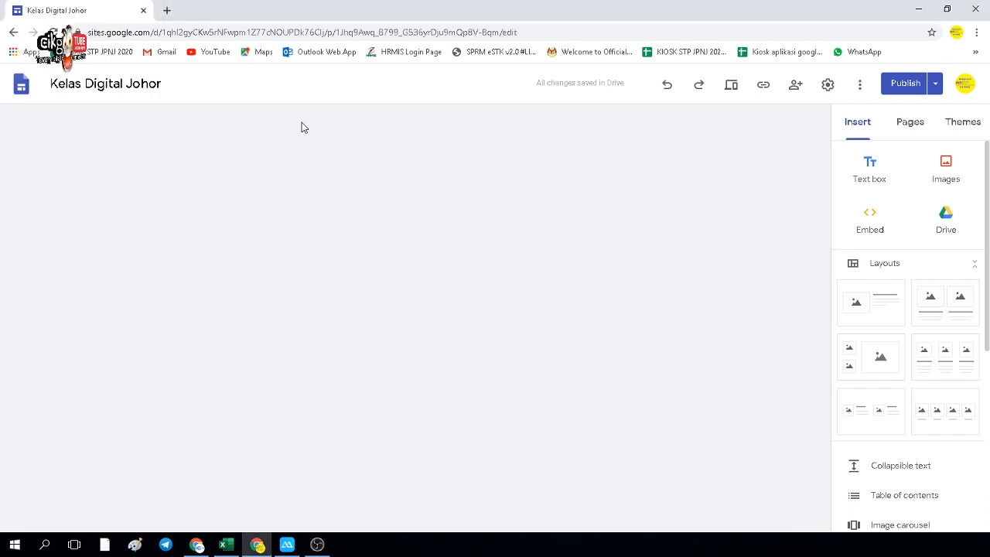
pyautogui.click(636, 126)
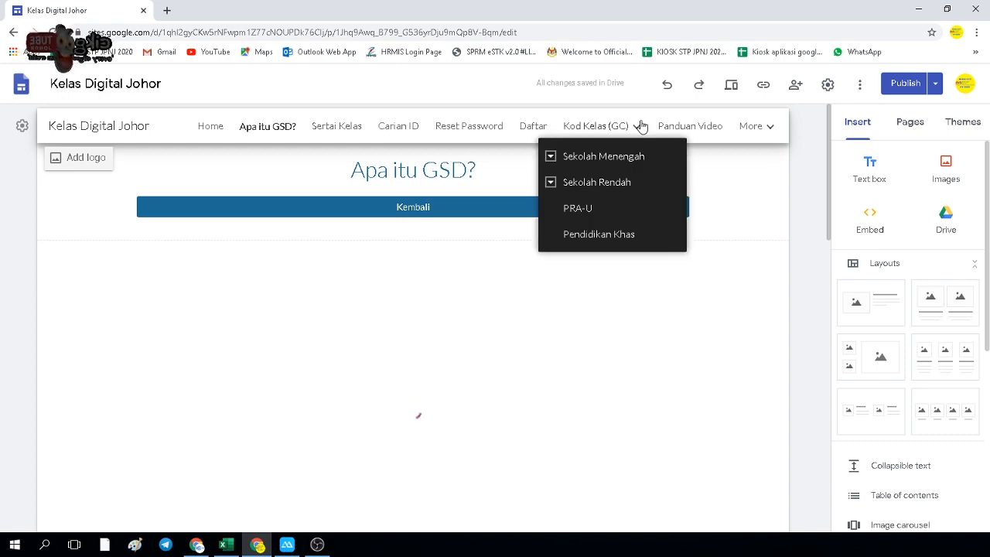
pyautogui.click(732, 85)
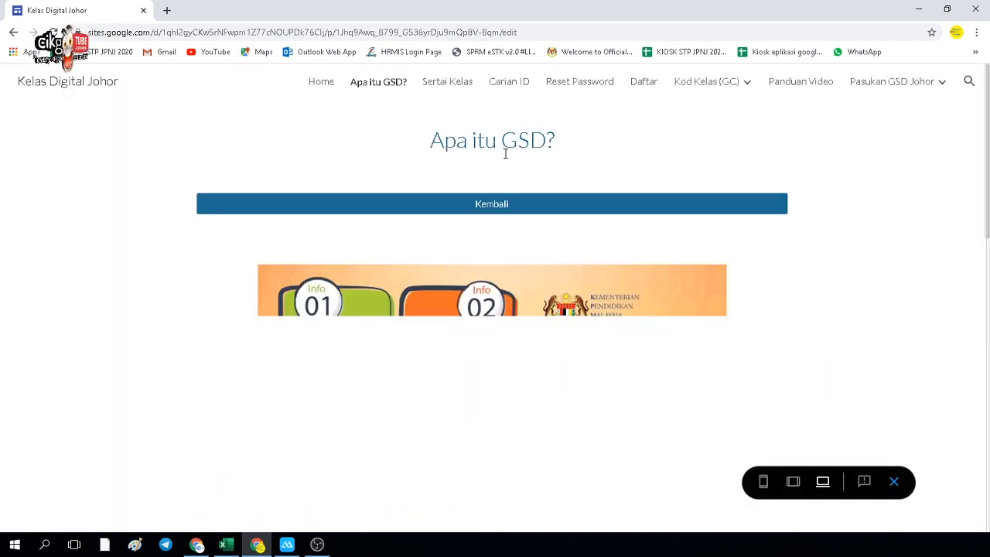
pyautogui.click(764, 483)
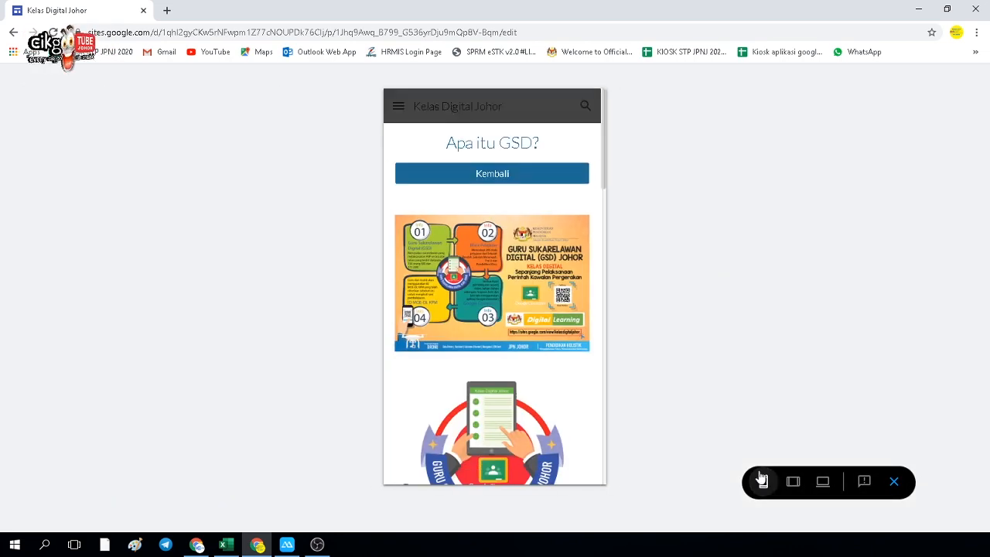
pyautogui.scroll(-3, 498, 197)
pyautogui.scroll(3, 498, 196)
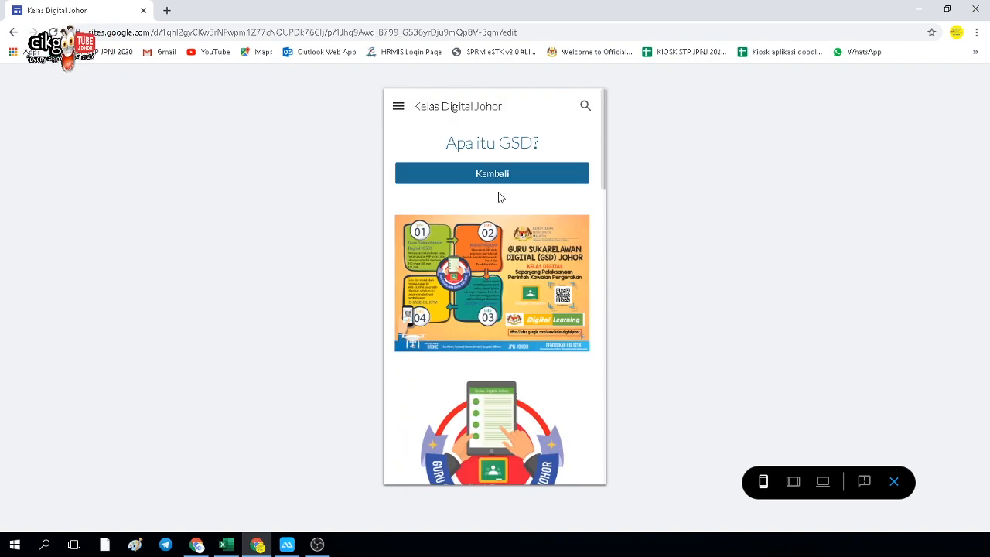
# Step: View the Home page in the phone preview and return to the site editor
pyautogui.click(399, 107)
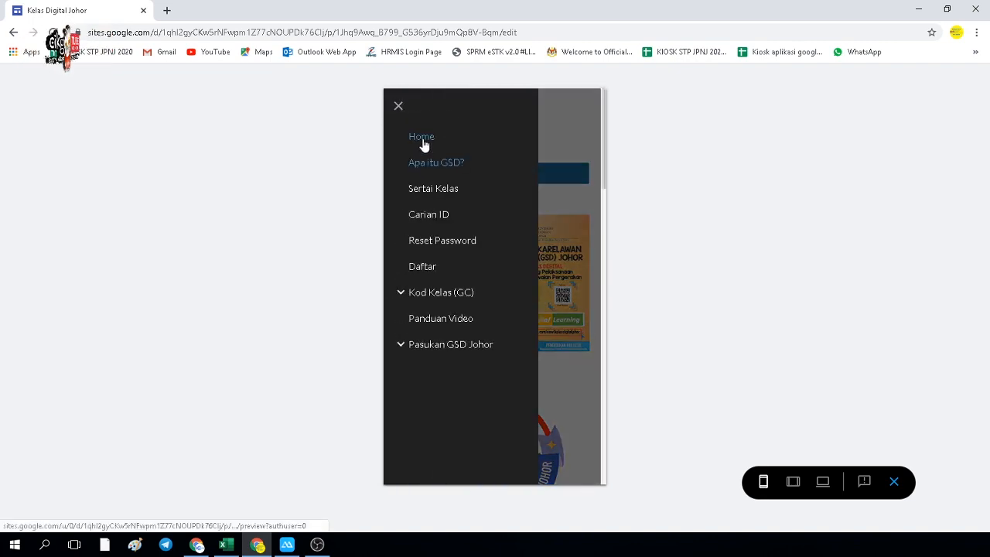
pyautogui.click(422, 137)
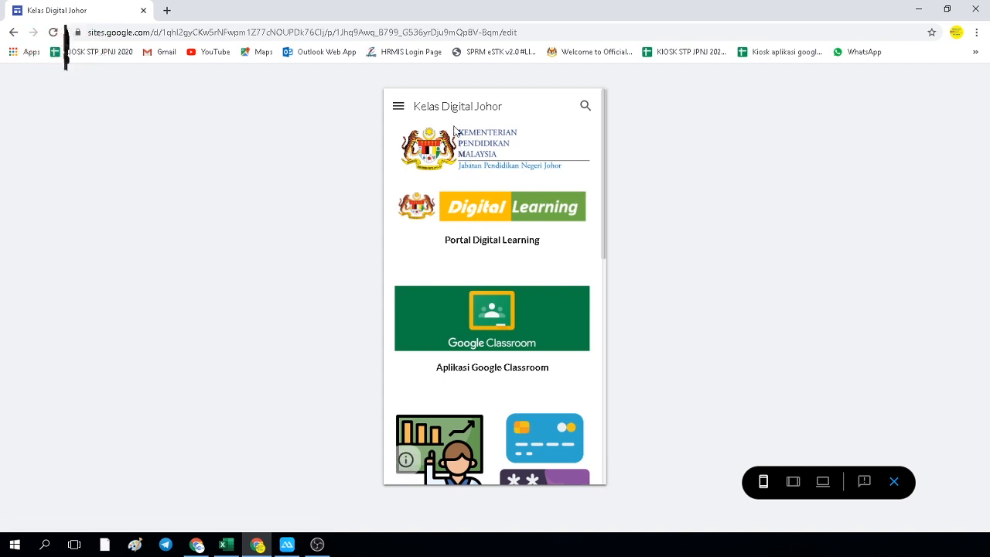
pyautogui.click(896, 486)
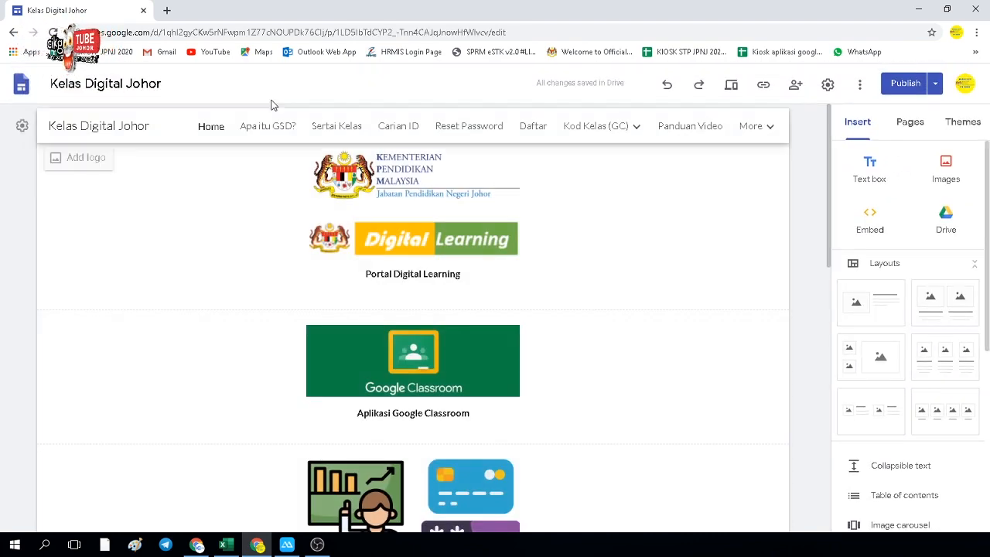
# Step: Search Google for thunkable in a new browser tab, open thunkable.com and look over its home page
pyautogui.click(166, 10)
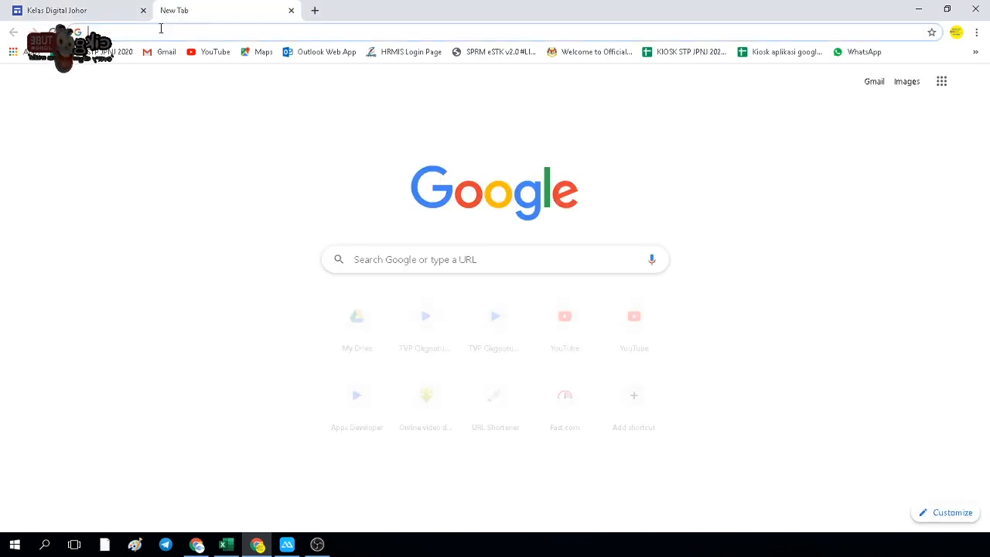
pyautogui.write('th')
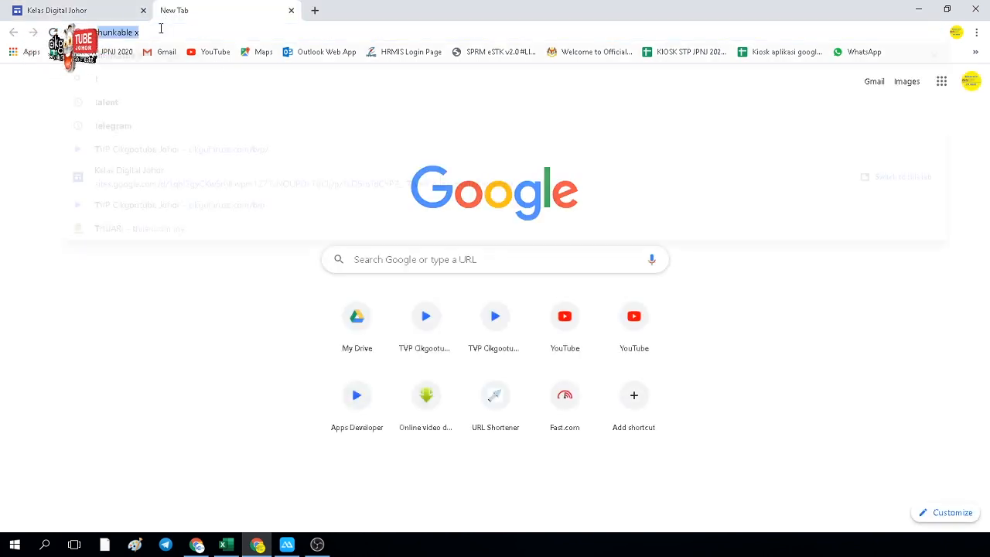
pyautogui.click(147, 32)
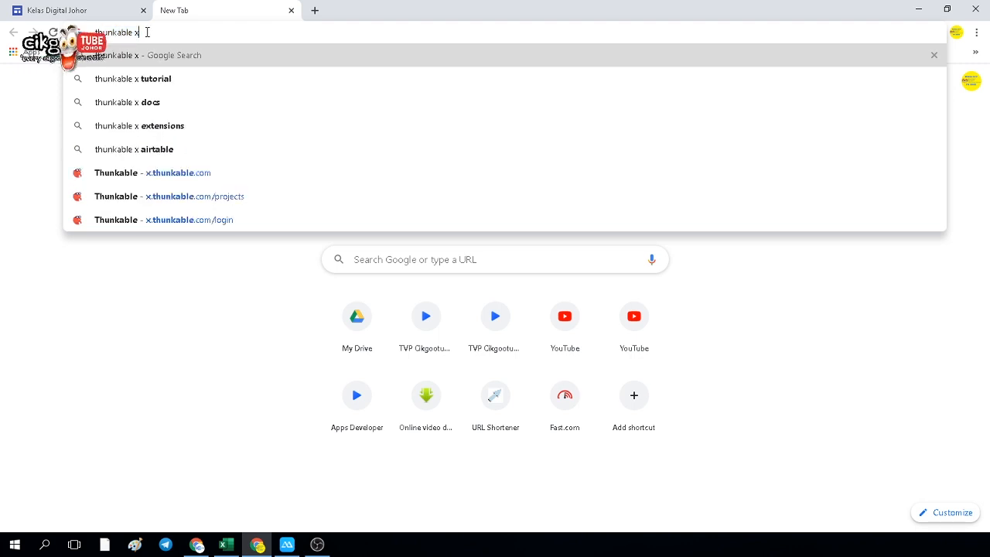
pyautogui.press('BackSpace')
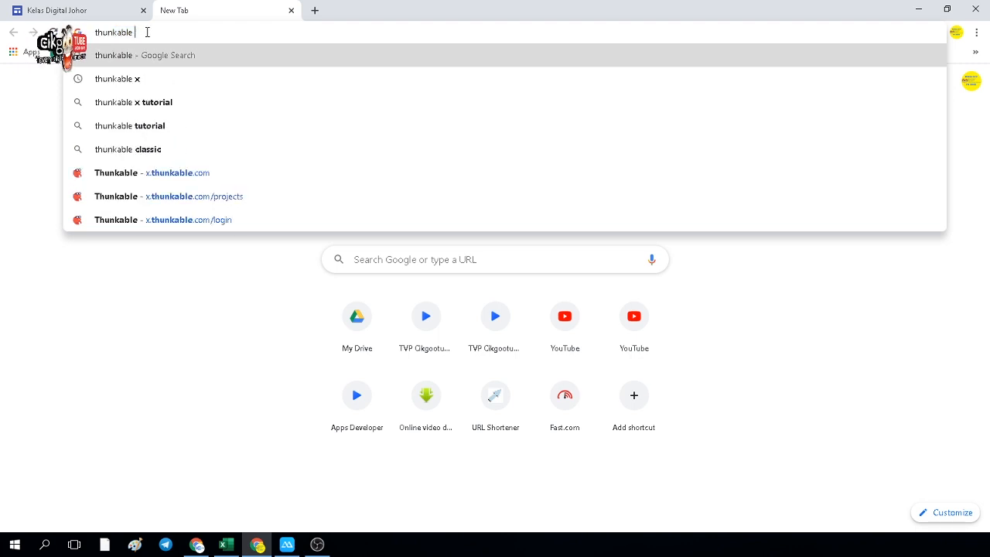
pyautogui.press('Return')
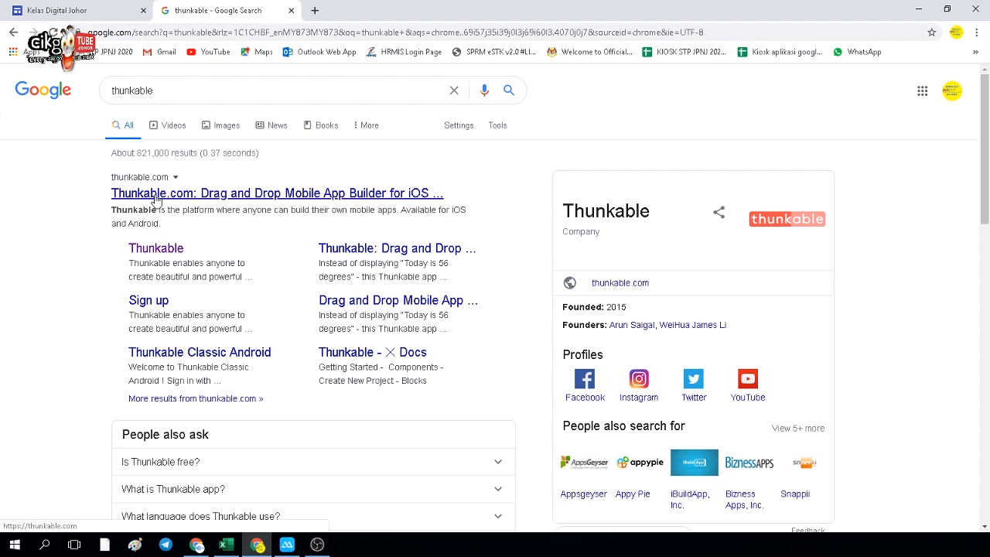
pyautogui.click(156, 195)
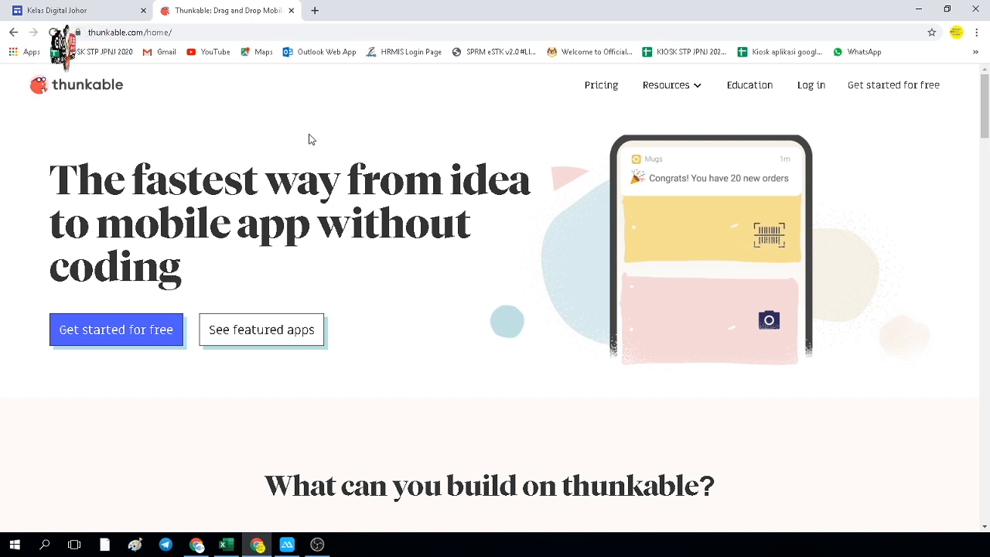
pyautogui.scroll(-2, 279, 139)
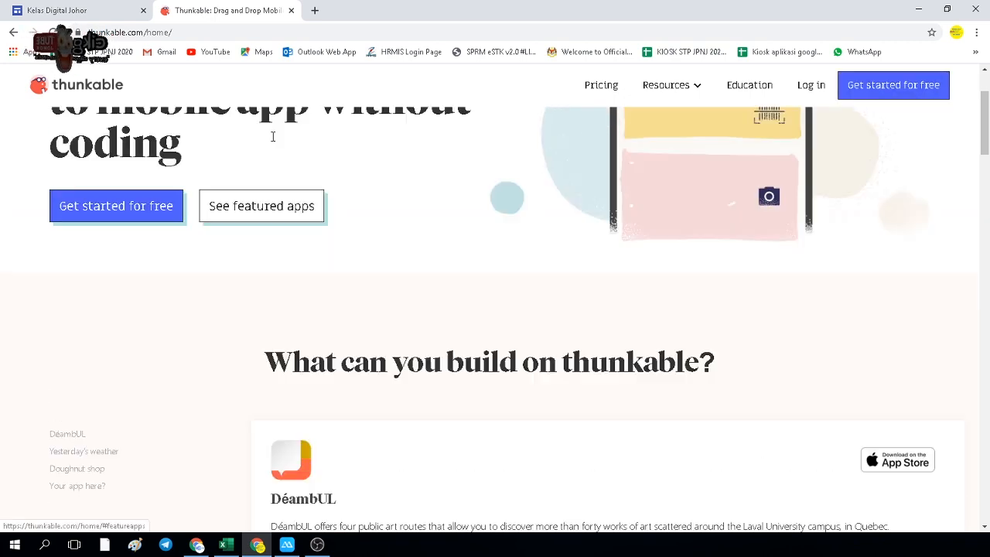
pyautogui.scroll(2, 273, 136)
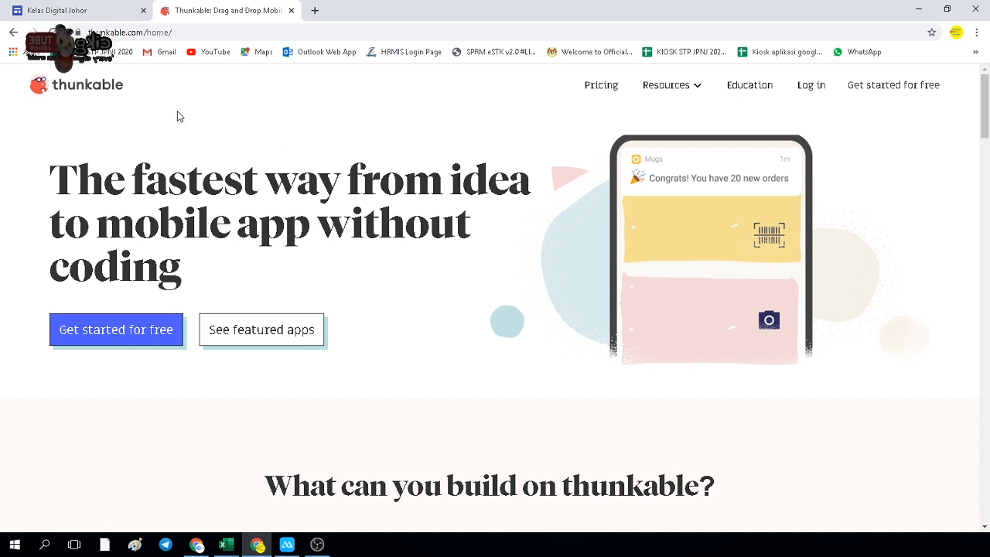
# Step: Open Thunkable's pricing page and compare the Free and PRO plans
pyautogui.click(599, 91)
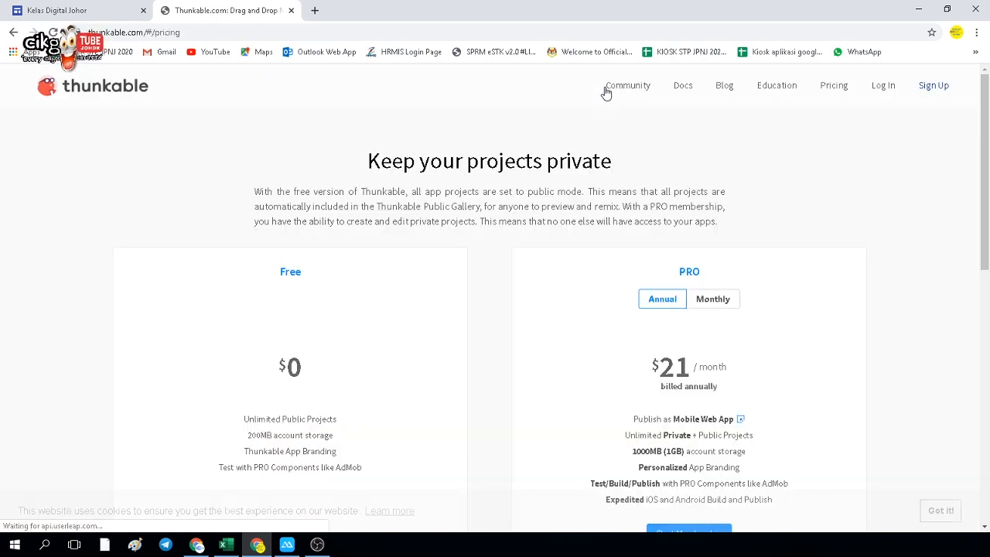
pyautogui.scroll(-2, 425, 179)
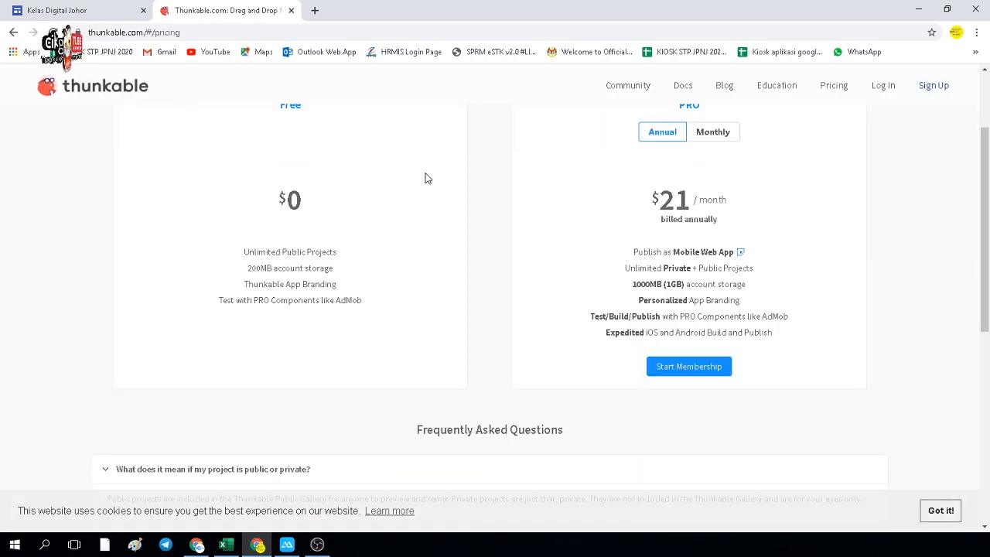
pyautogui.scroll(1, 426, 179)
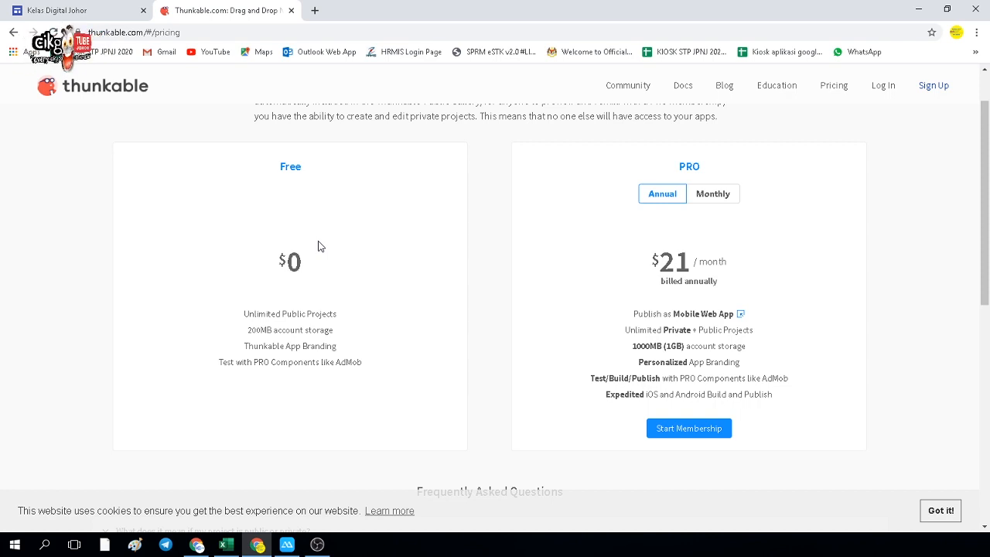
pyautogui.scroll(2, 318, 246)
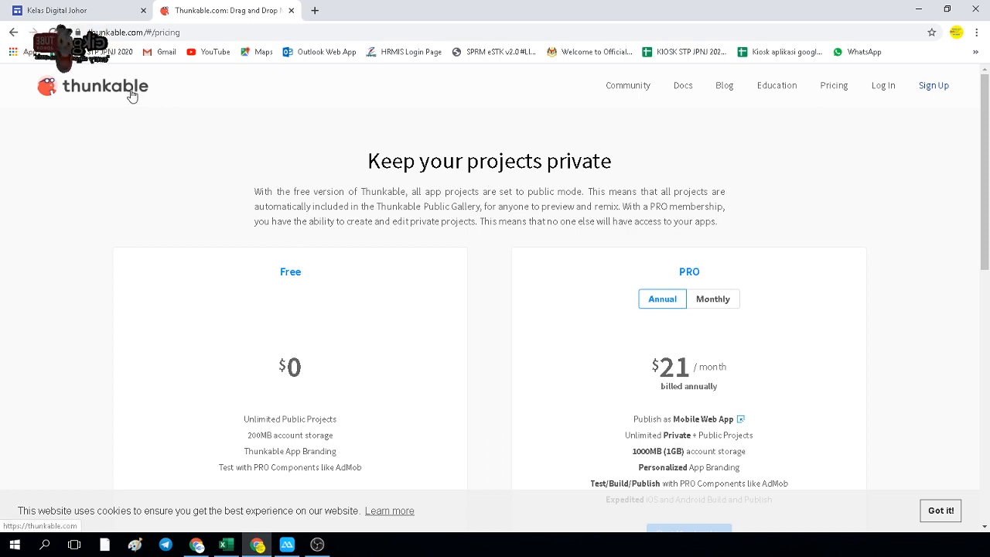
# Step: Sign up for Thunkable and submit "A developer building an app for a client" as the self-description
pyautogui.click(935, 89)
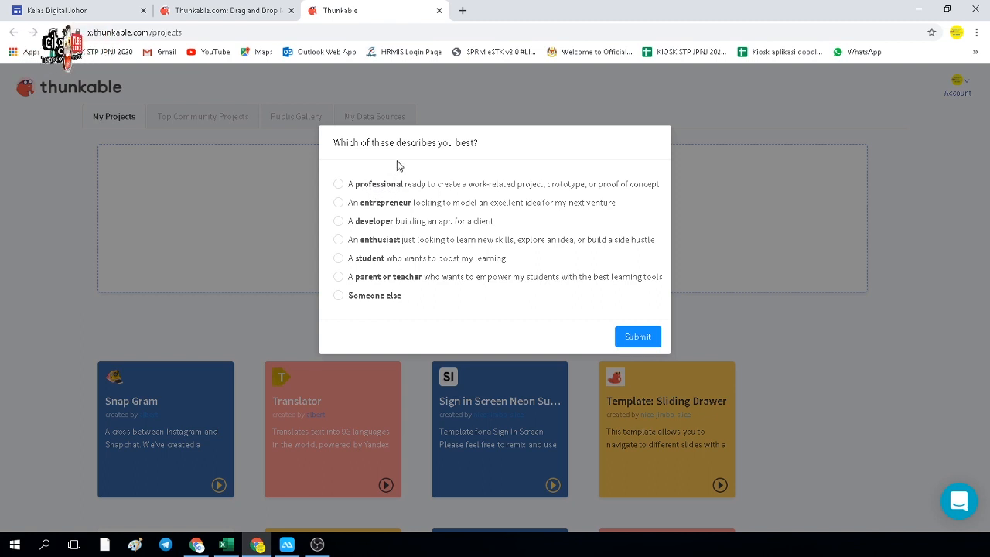
pyautogui.click(379, 226)
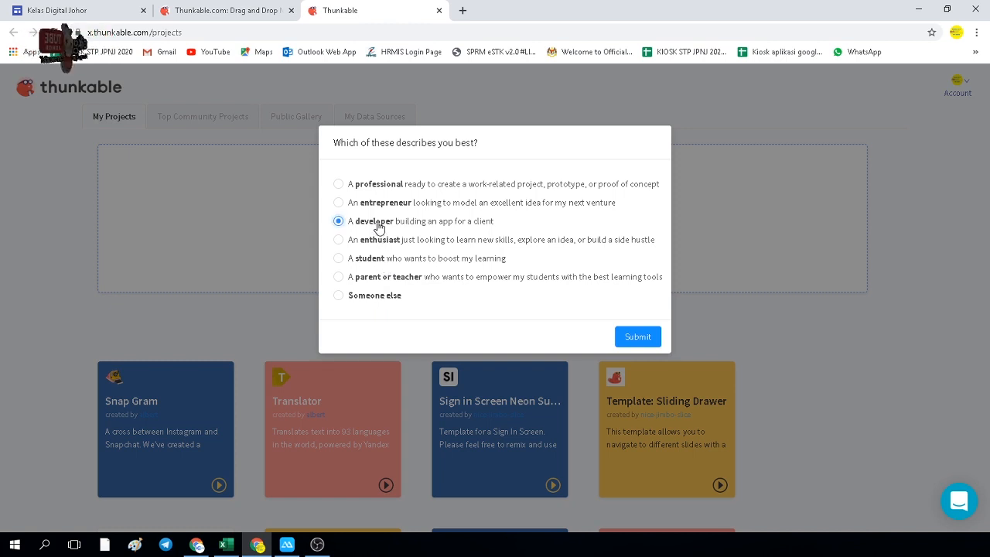
pyautogui.click(638, 339)
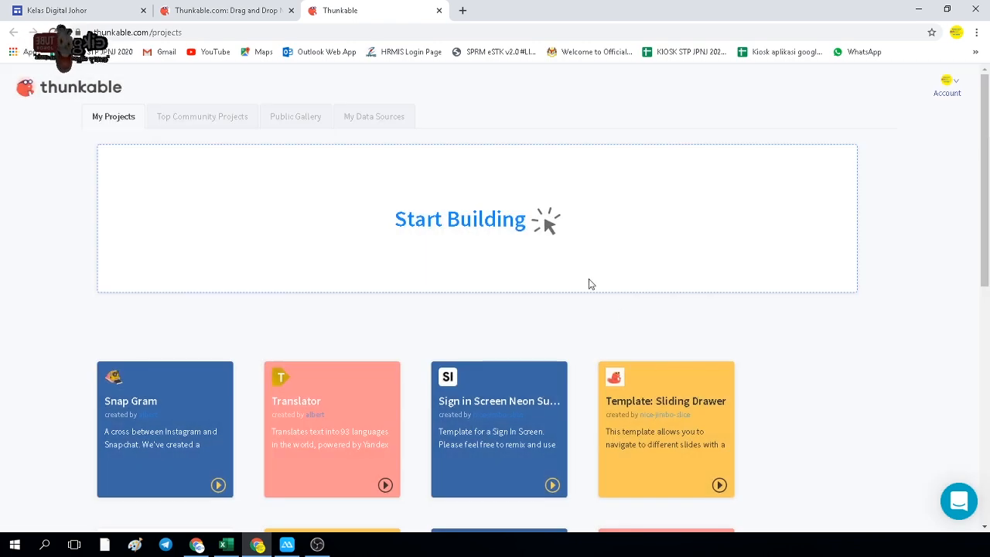
# Step: Start building a new project and name it "my PdPC"
pyautogui.scroll(-2, 246, 107)
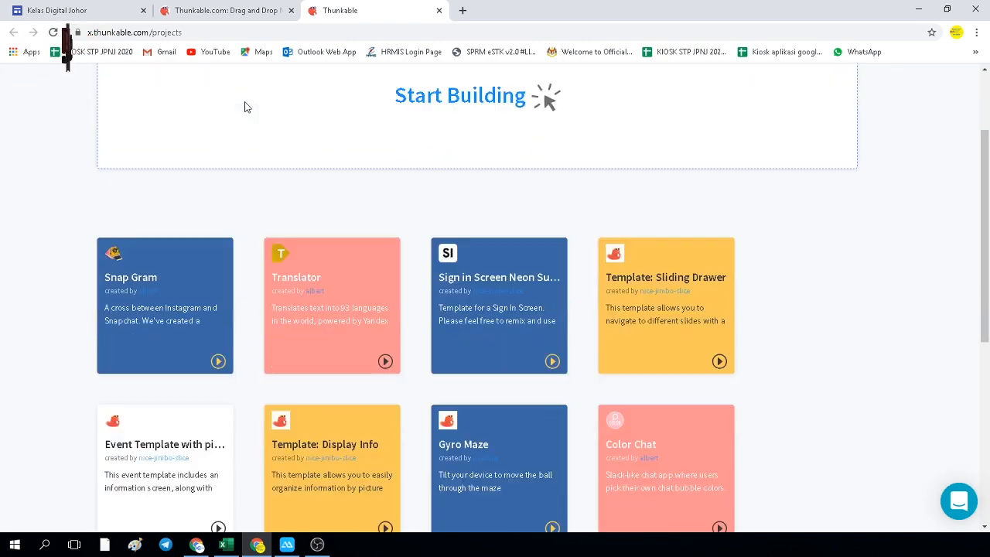
pyautogui.scroll(2, 247, 107)
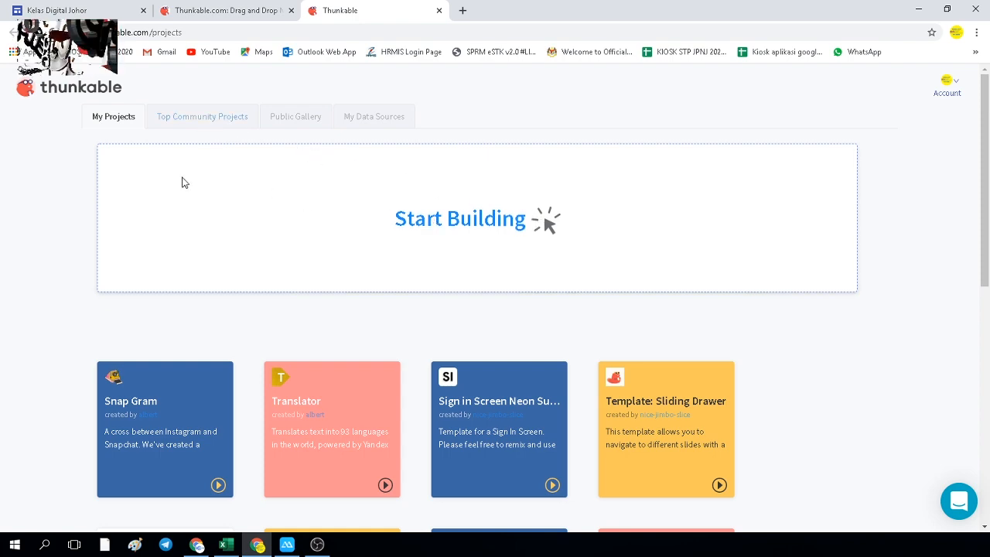
pyautogui.scroll(-3, 337, 174)
pyautogui.scroll(3, 337, 173)
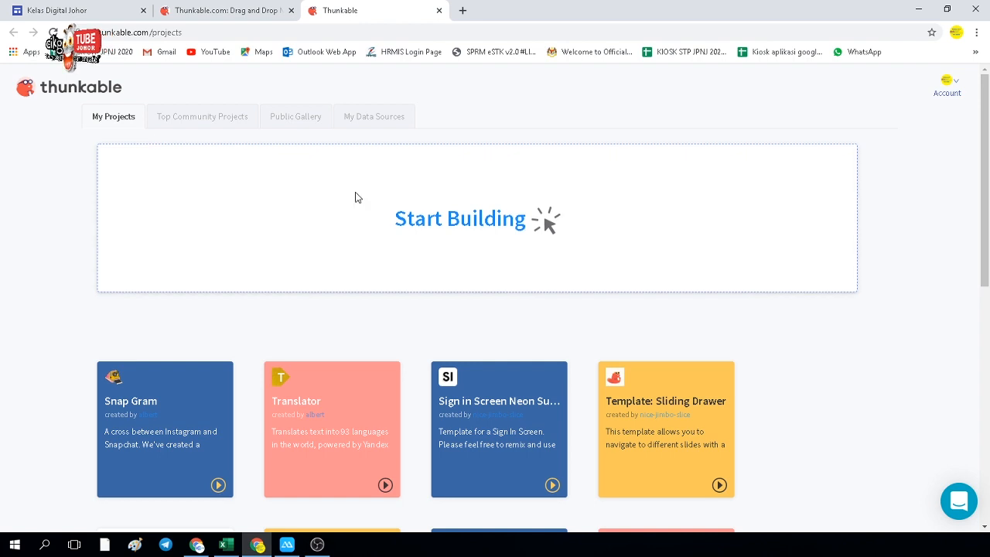
pyautogui.click(457, 225)
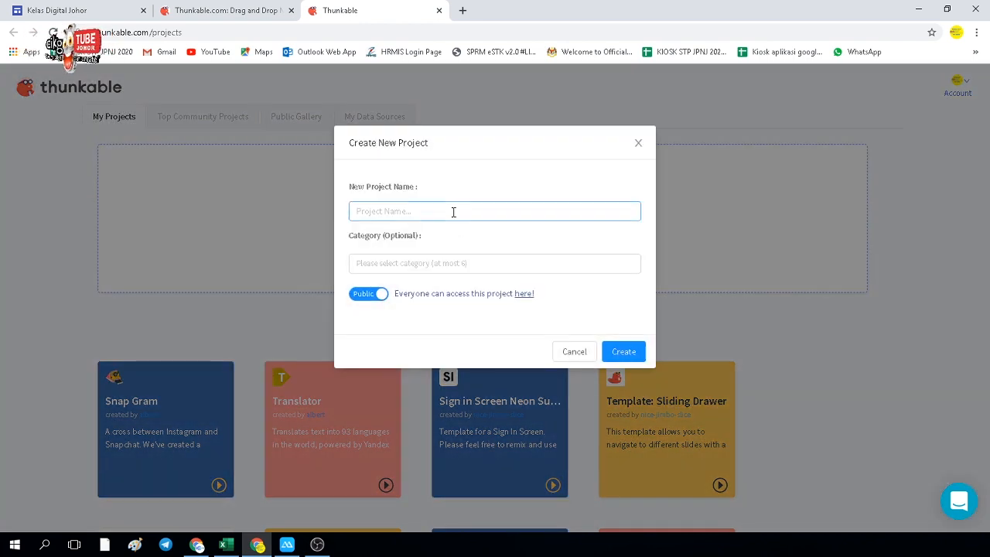
pyautogui.click(454, 212)
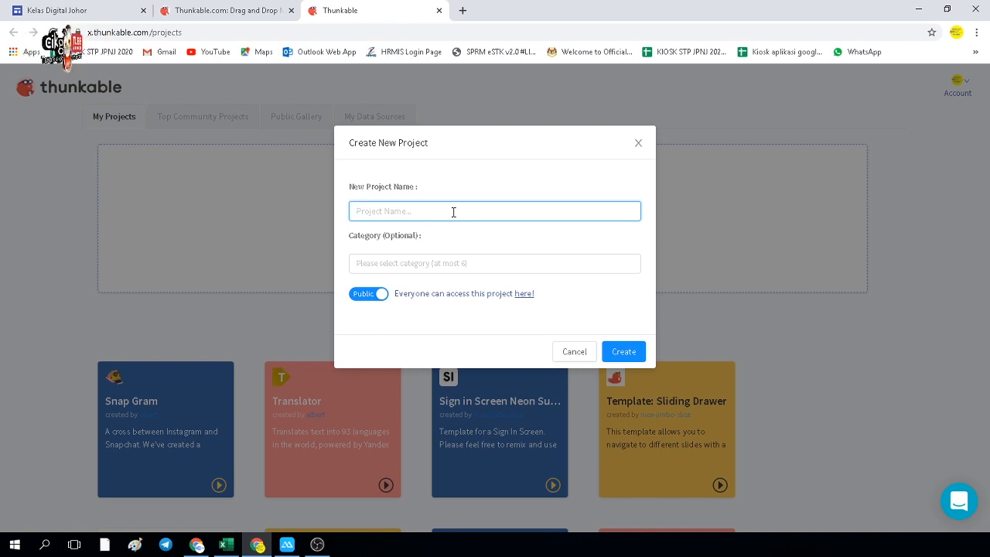
pyautogui.write('my PdPC')
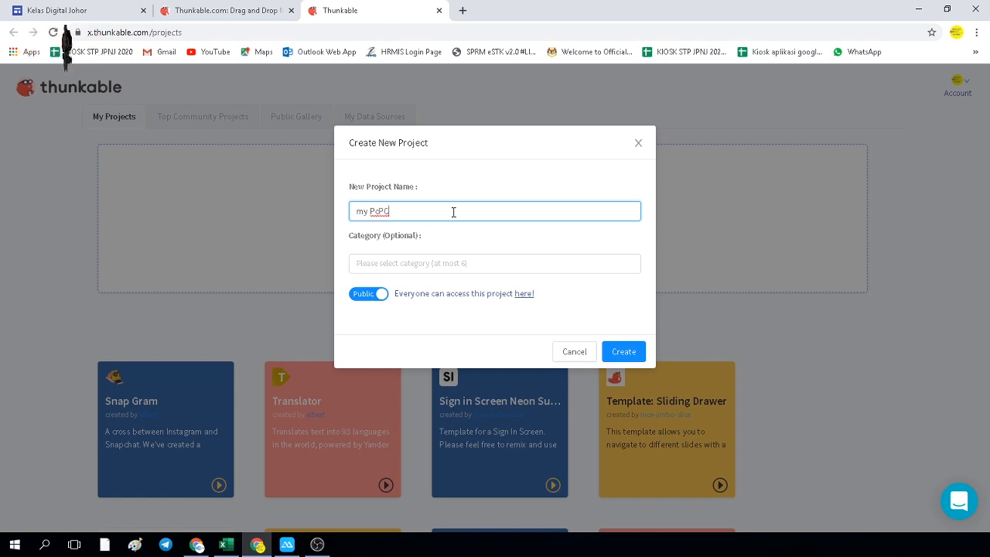
# Step: Try to find an education category for the project and clear the category entry
pyautogui.click(438, 260)
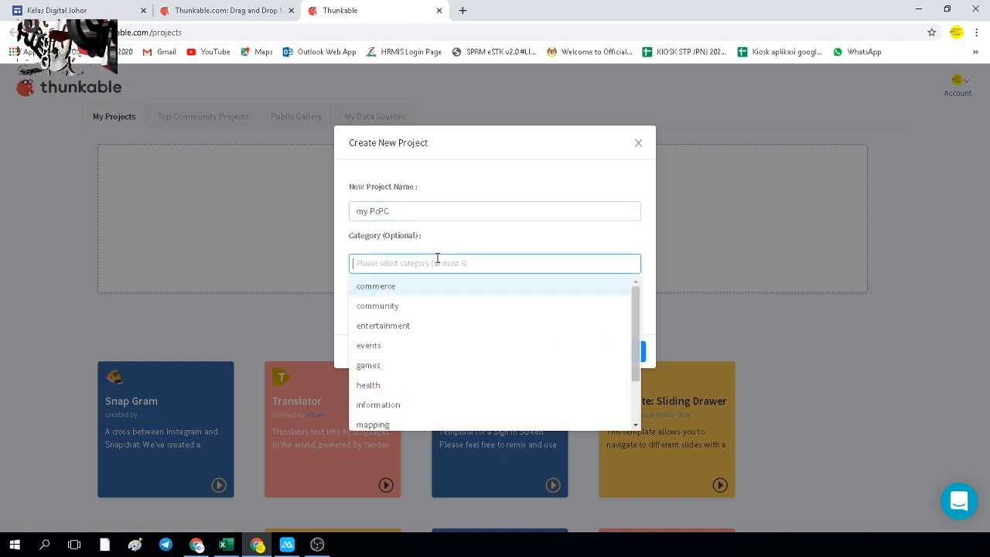
pyautogui.write('ed')
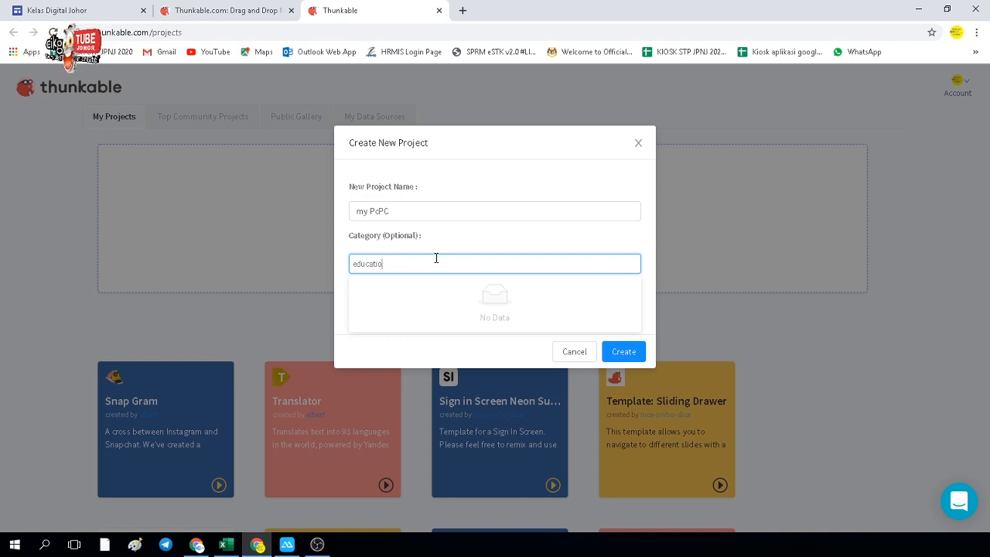
pyautogui.write('ucatio')
pyautogui.press('BackSpace')
pyautogui.press('BackSpace')
pyautogui.press('BackSpace')
pyautogui.press('BackSpace')
pyautogui.press('BackSpace')
pyautogui.press('BackSpace')
pyautogui.press('BackSpace')
pyautogui.press('BackSpace')
# Step: Assign the information category to the new project
pyautogui.scroll(-2, 410, 317)
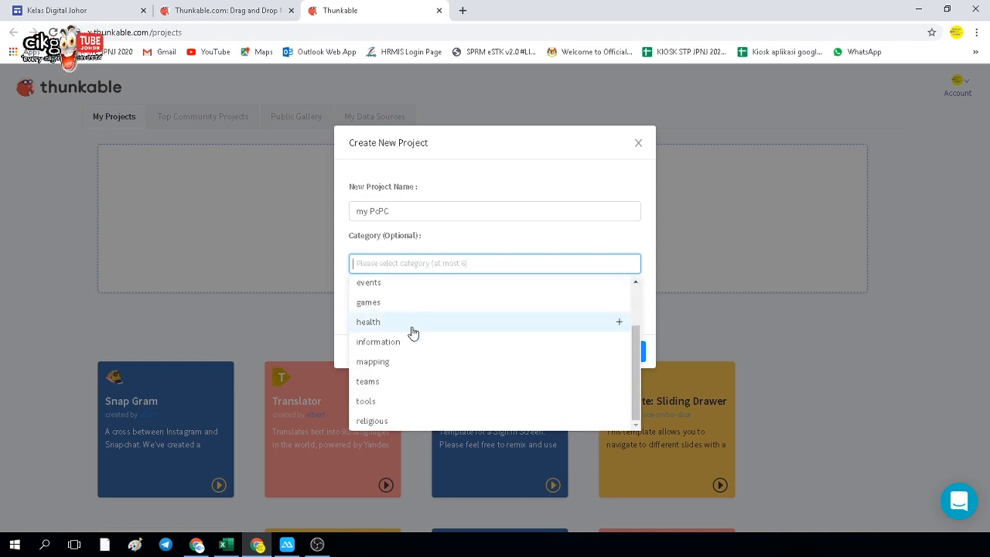
pyautogui.scroll(1, 384, 342)
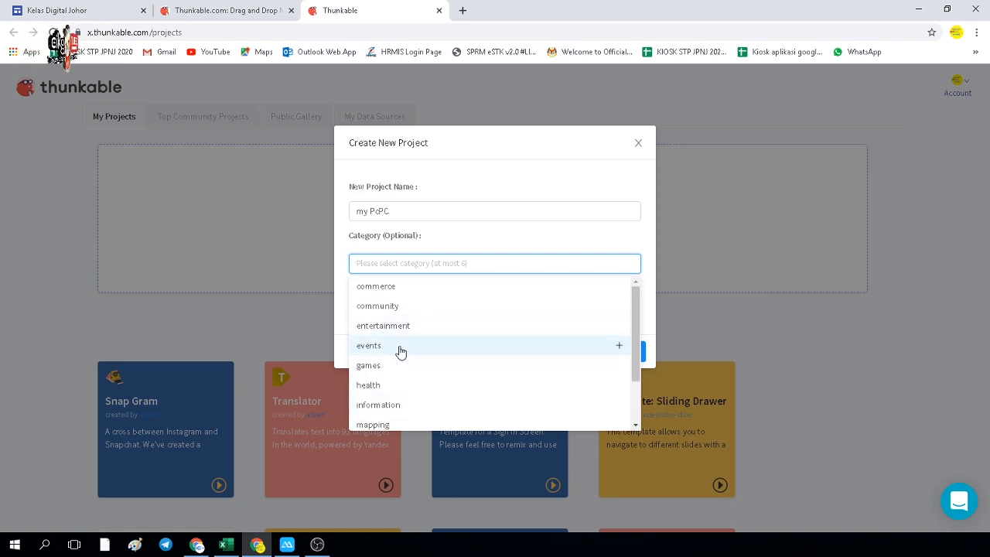
pyautogui.scroll(-1, 393, 385)
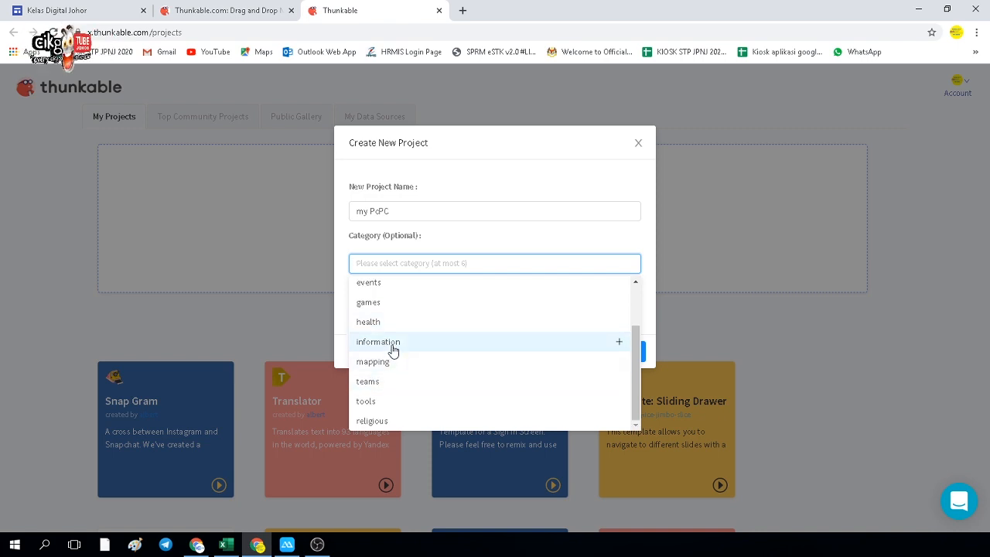
pyautogui.click(393, 350)
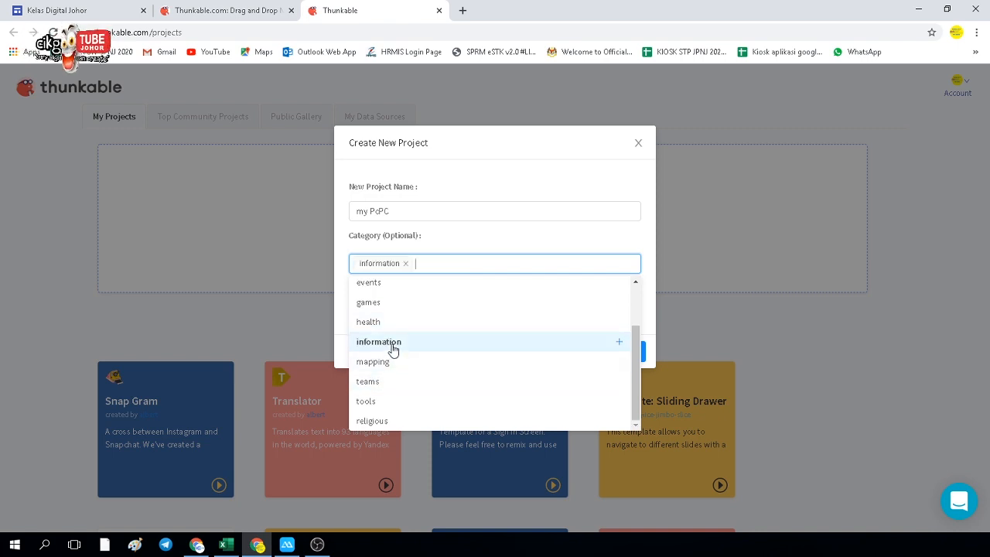
pyautogui.click(341, 300)
# Step: Try to add education as a second project category and remove the entered text
pyautogui.click(448, 265)
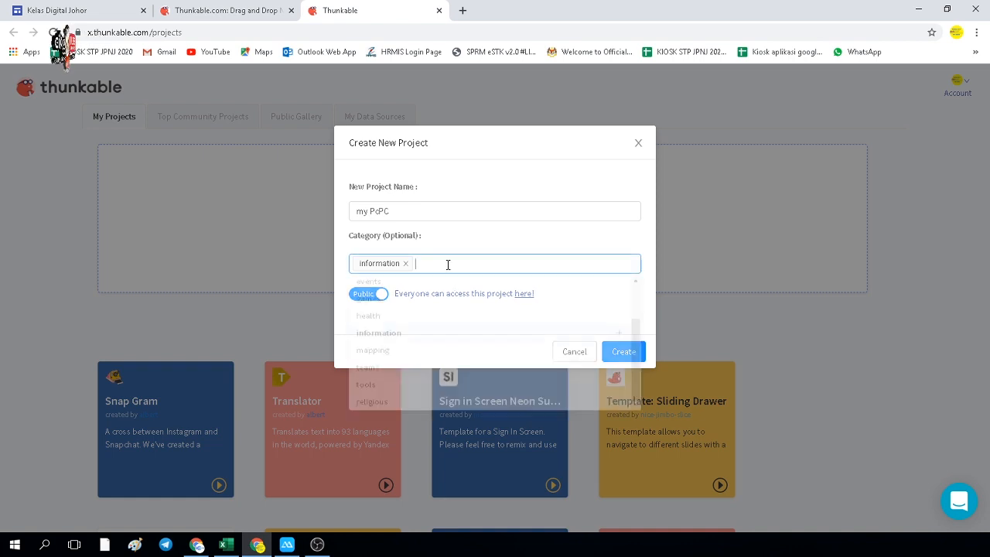
pyautogui.write('education')
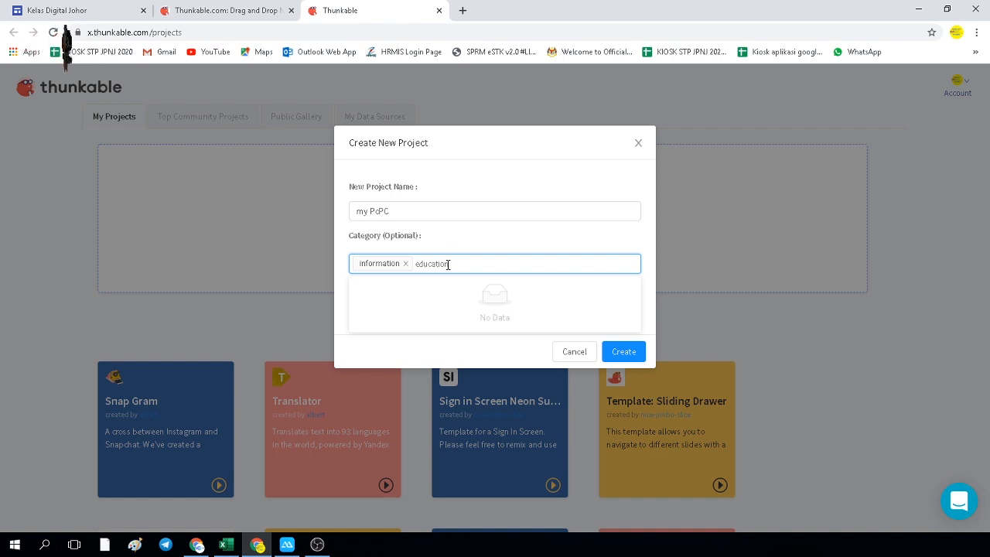
pyautogui.press('BackSpace')
pyautogui.press('BackSpace')
pyautogui.press('BackSpace')
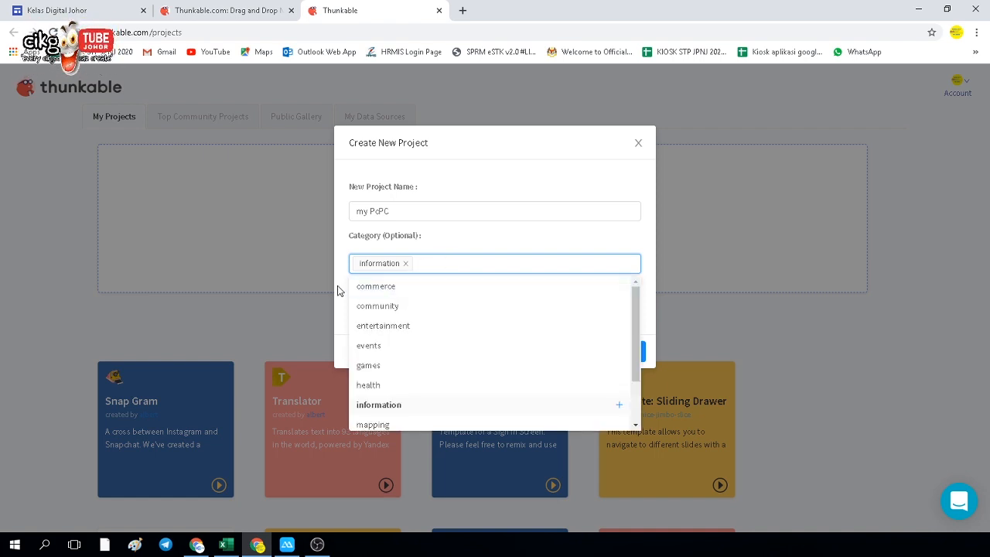
# Step: Add tools as a second category for the new project
pyautogui.scroll(-1, 404, 338)
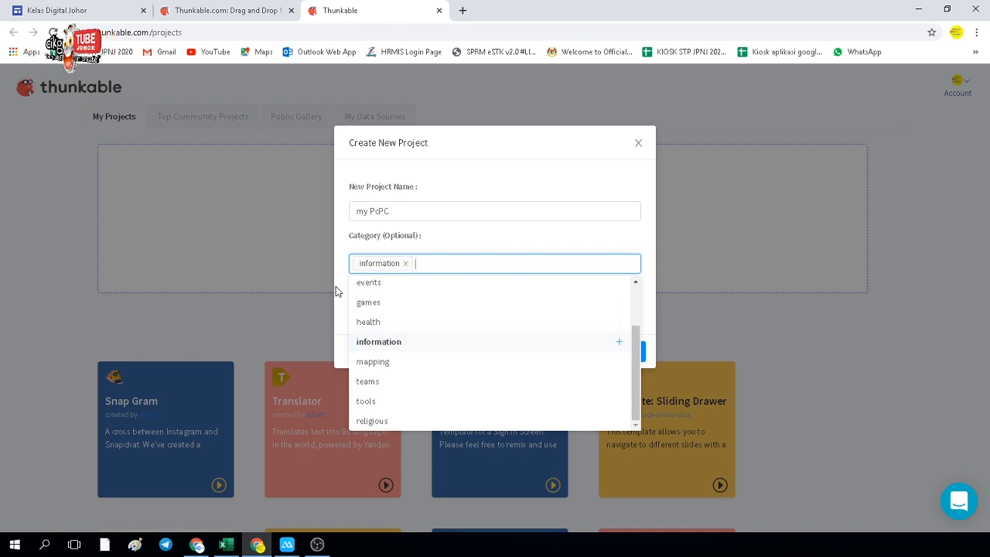
pyautogui.click(384, 408)
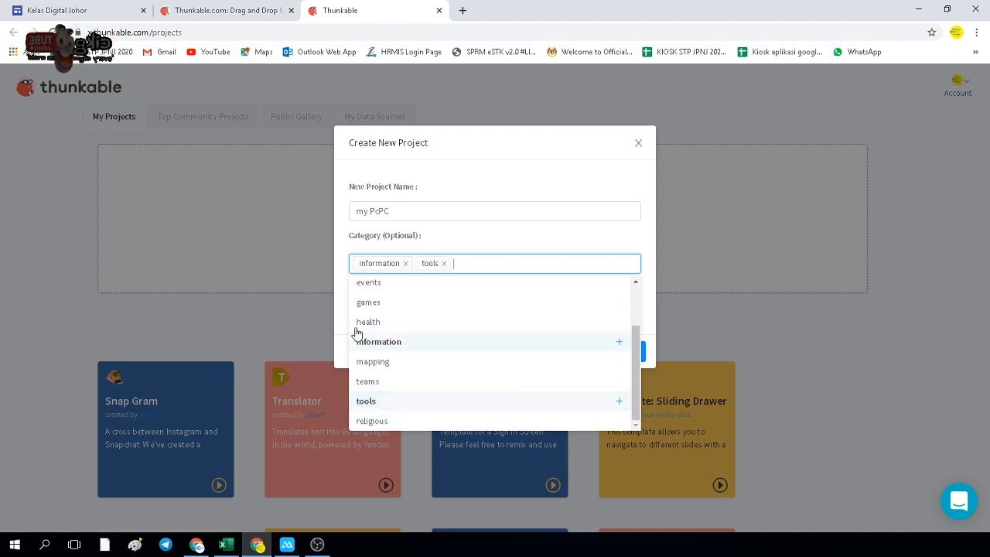
pyautogui.click(344, 303)
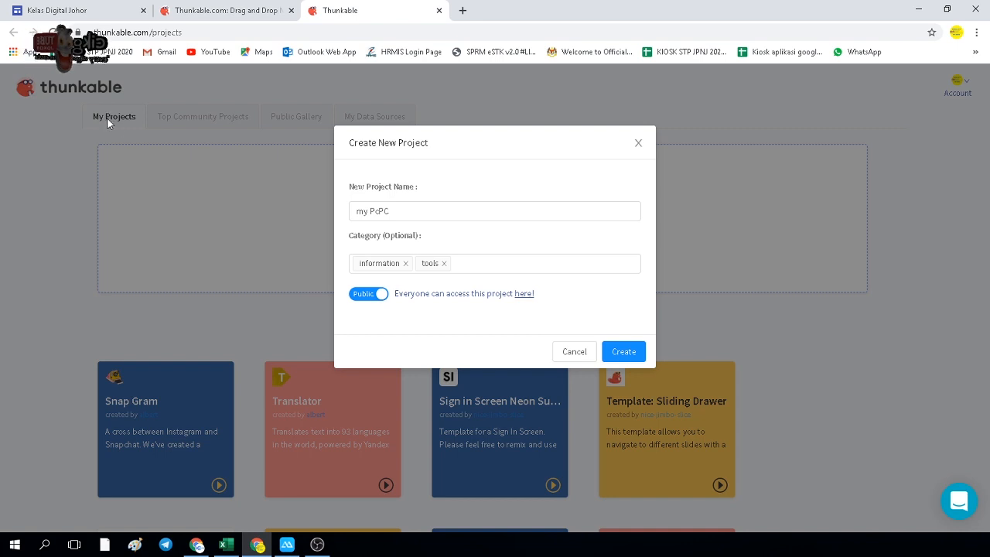
# Step: Try the Private access setting for the new project and switch it back to Public
pyautogui.click(379, 300)
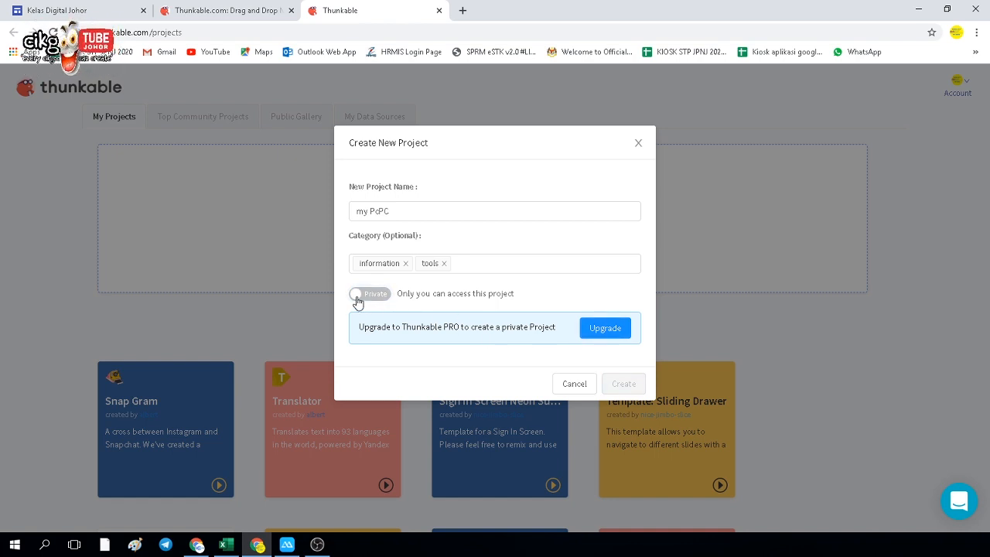
pyautogui.click(359, 302)
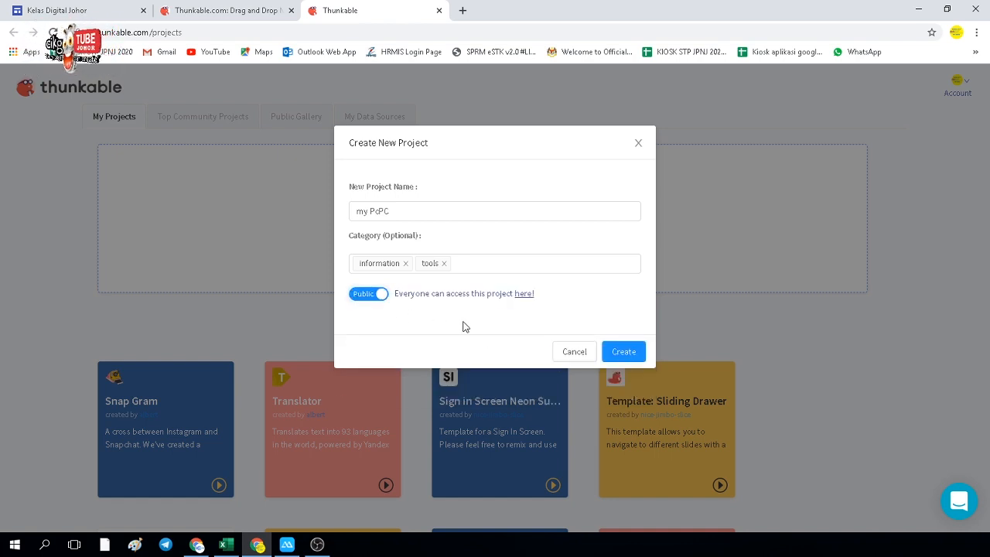
# Step: Create the my PcPC project and collapse the Hour of Code Tutorials pane in its designer
pyautogui.click(613, 355)
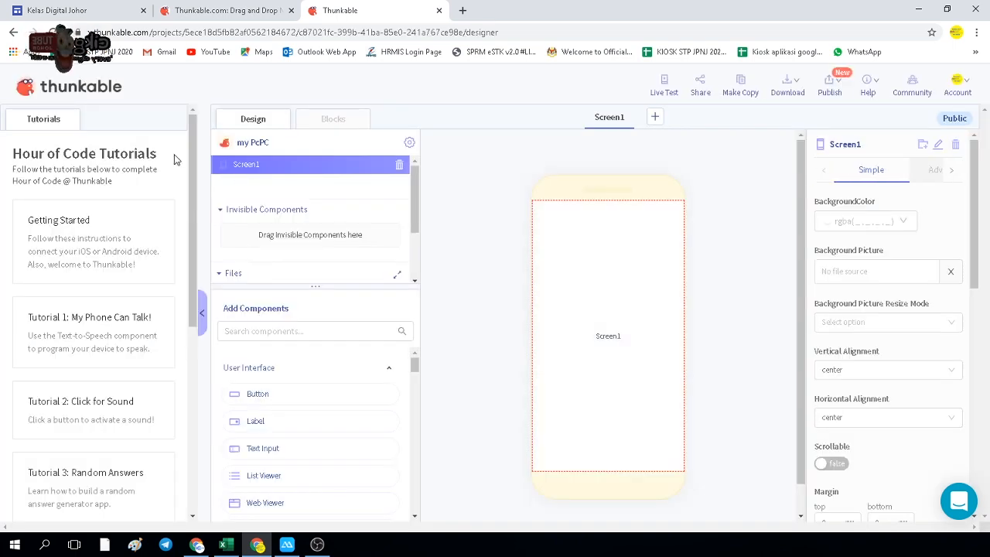
pyautogui.click(202, 312)
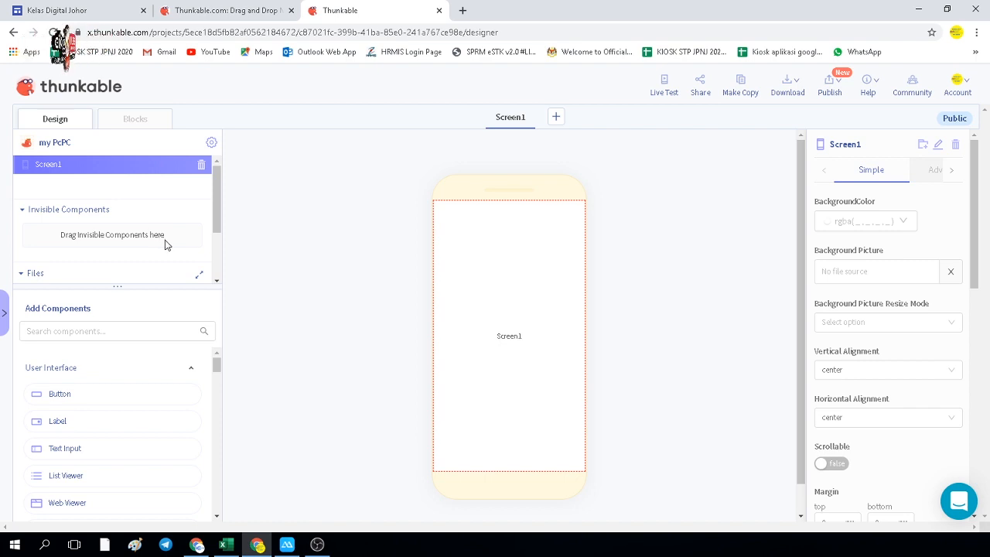
pyautogui.scroll(-1, 270, 253)
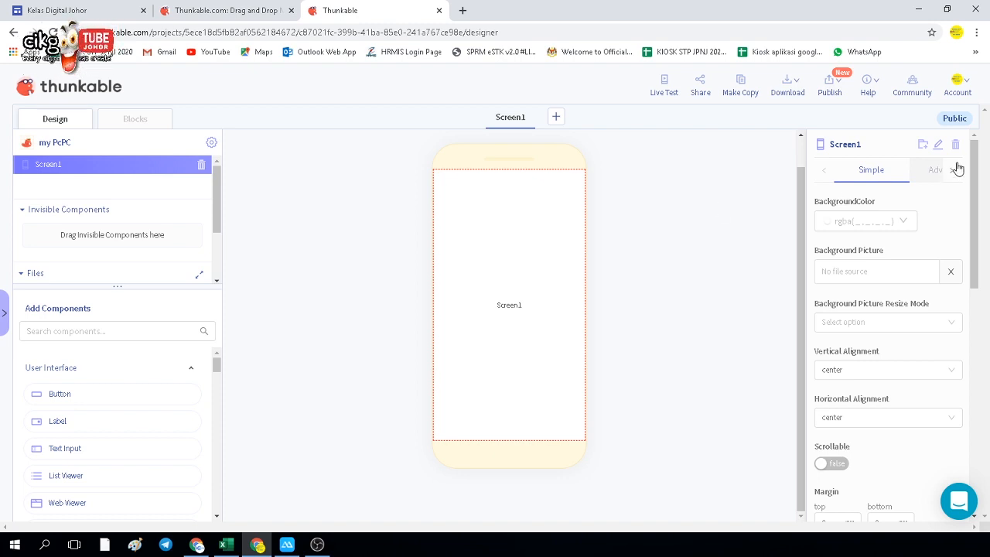
pyautogui.moveTo(975, 156); pyautogui.dragTo(977, 176)
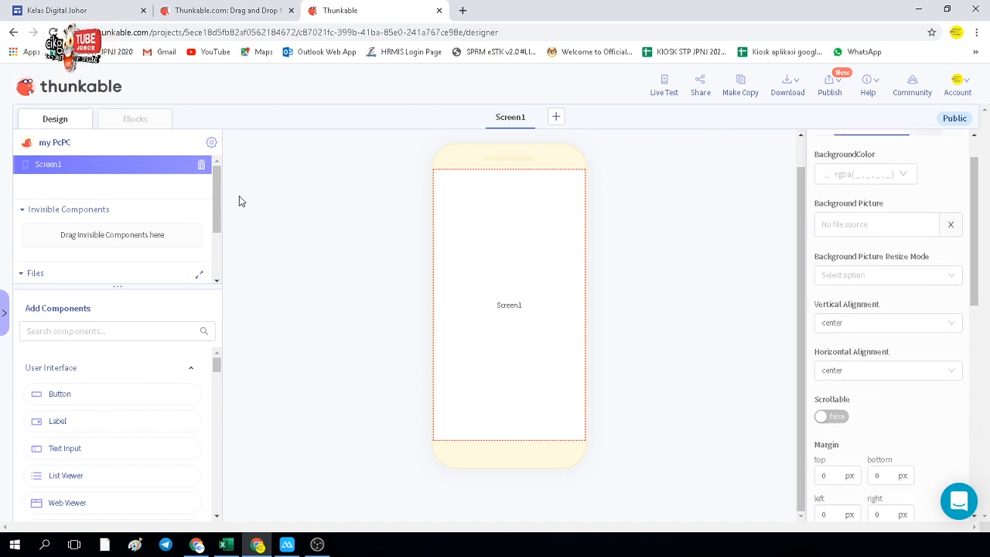
pyautogui.moveTo(210, 192); pyautogui.dragTo(213, 172)
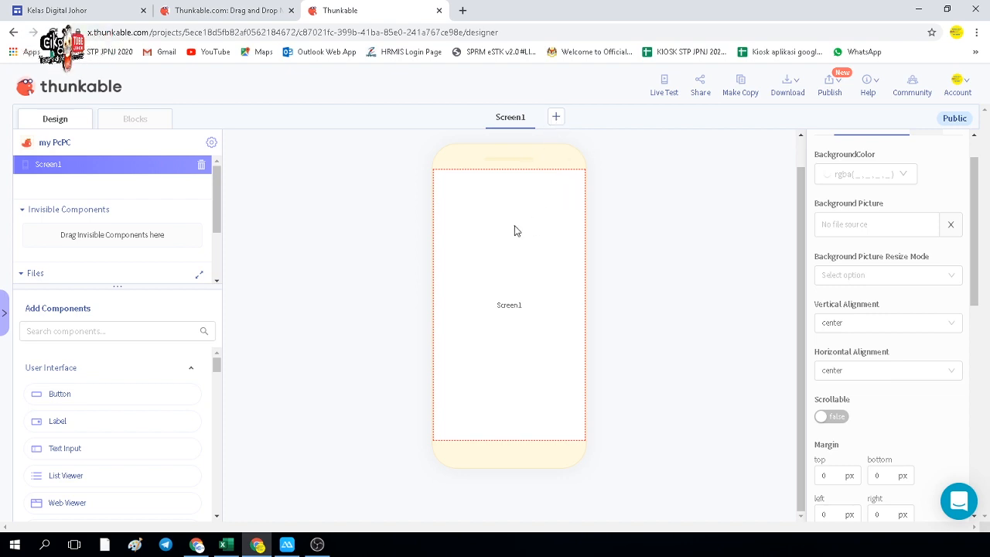
# Step: Preview the Kelas Digital Johor Google Site in phone view and visit its Sertai Kelas, Daftar and Home pages
pyautogui.click(106, 12)
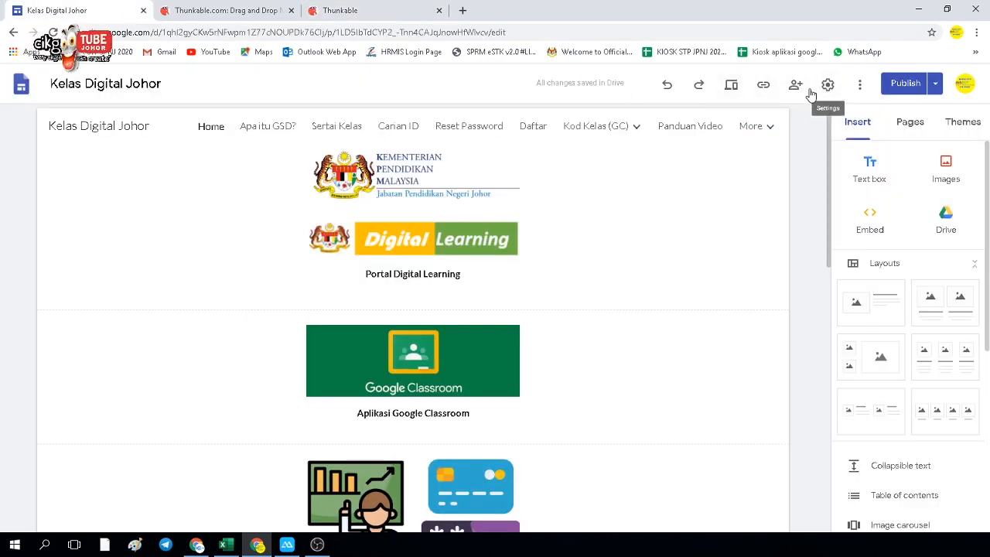
pyautogui.click(732, 89)
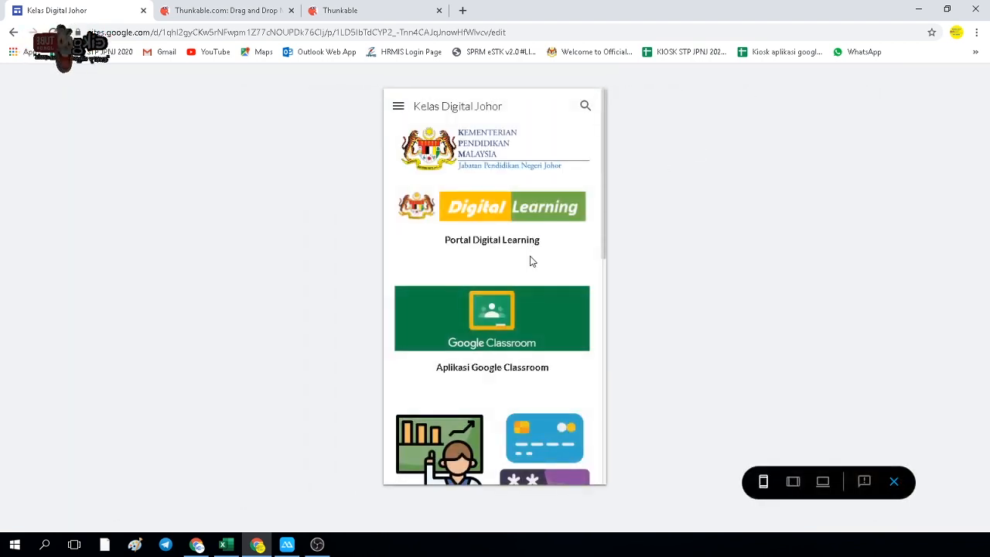
pyautogui.click(398, 106)
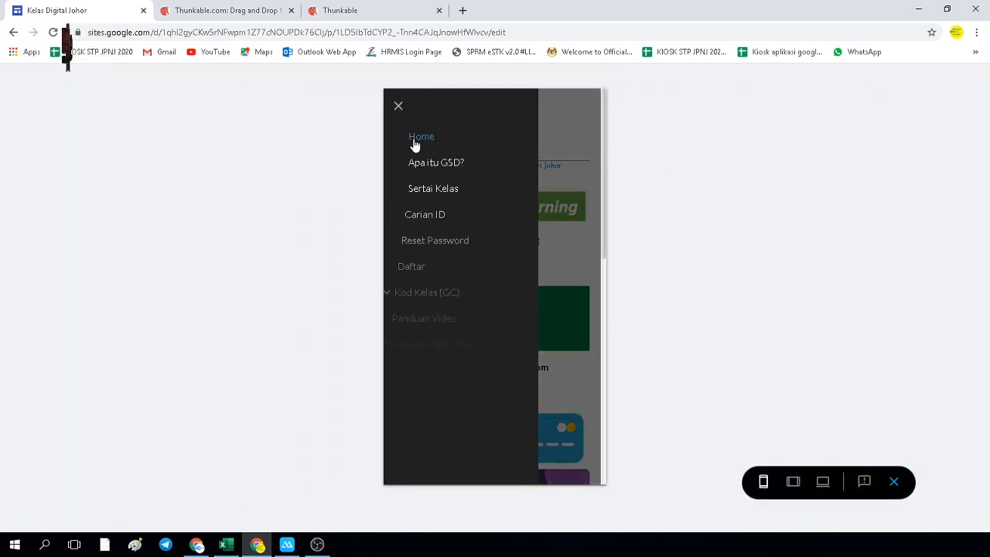
pyautogui.click(427, 190)
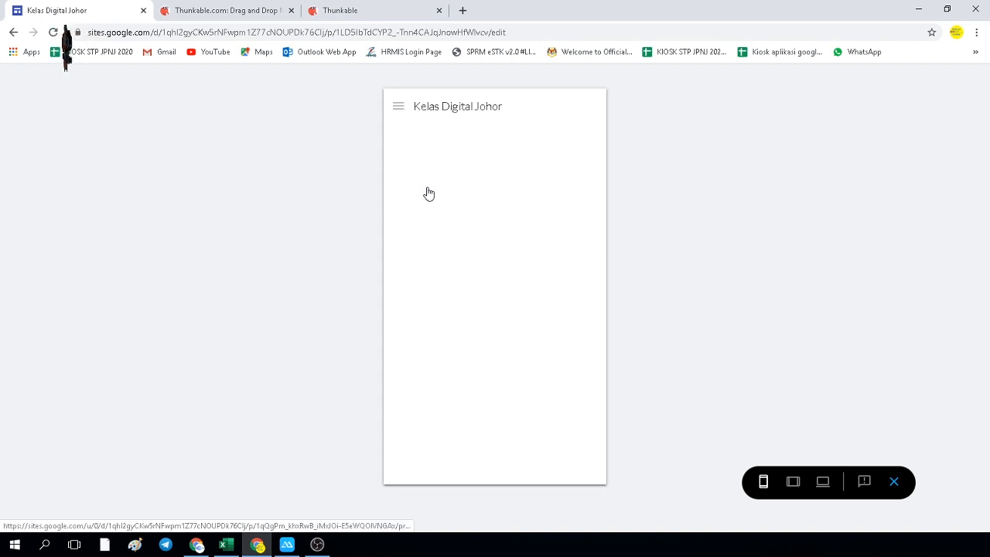
pyautogui.click(399, 106)
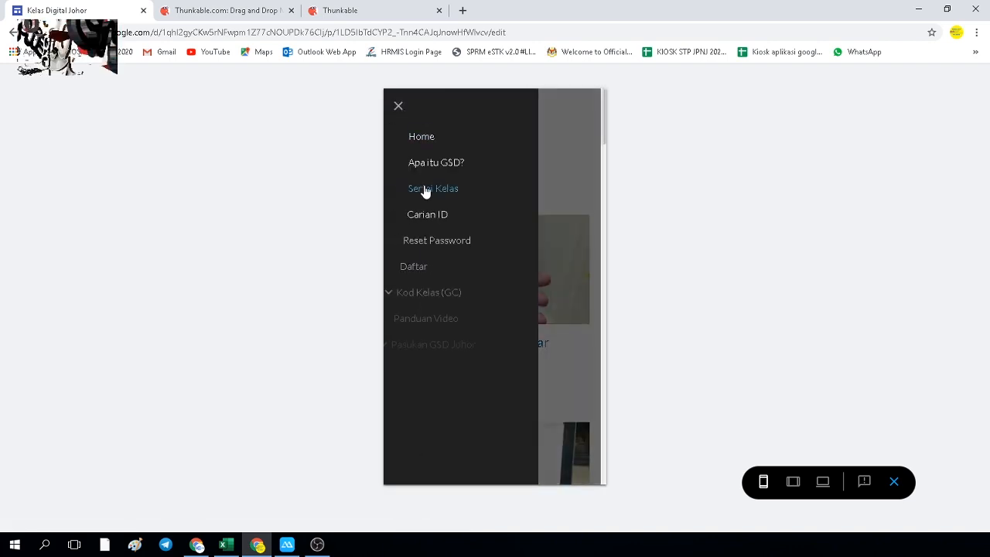
pyautogui.click(428, 268)
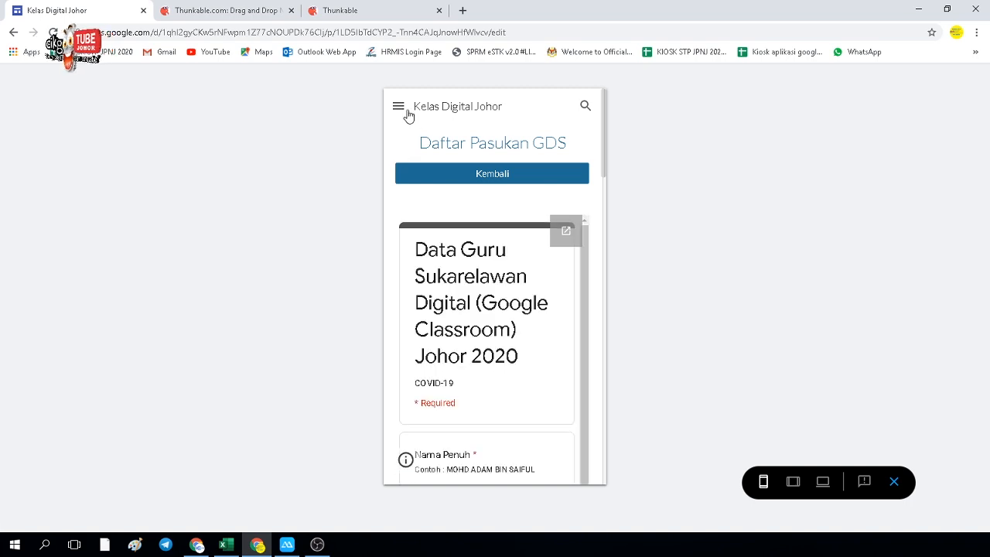
pyautogui.click(408, 113)
pyautogui.click(421, 139)
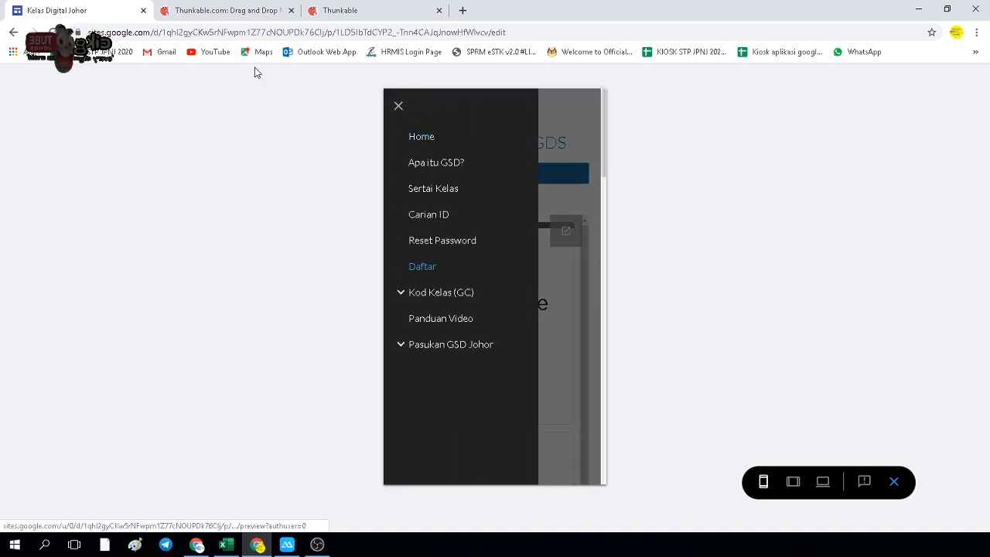
# Step: Compare the site's phone preview with the blank Screen1 in the Thunkable project designer
pyautogui.click(225, 11)
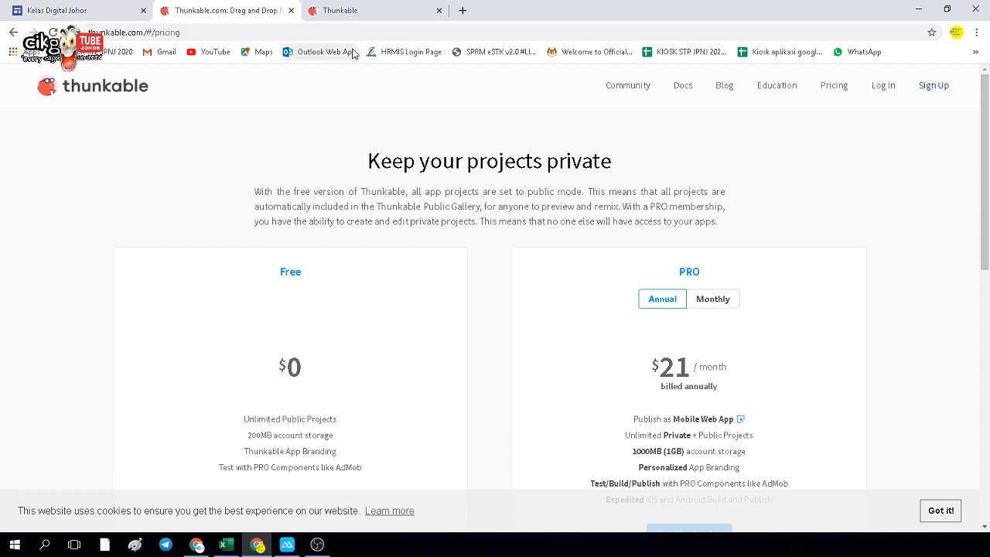
pyautogui.click(353, 13)
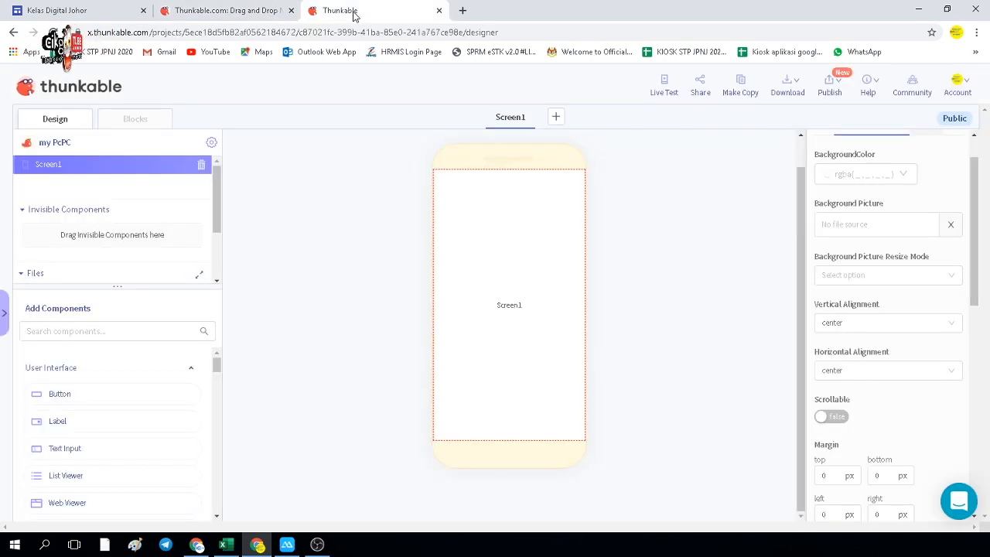
pyautogui.click(62, 11)
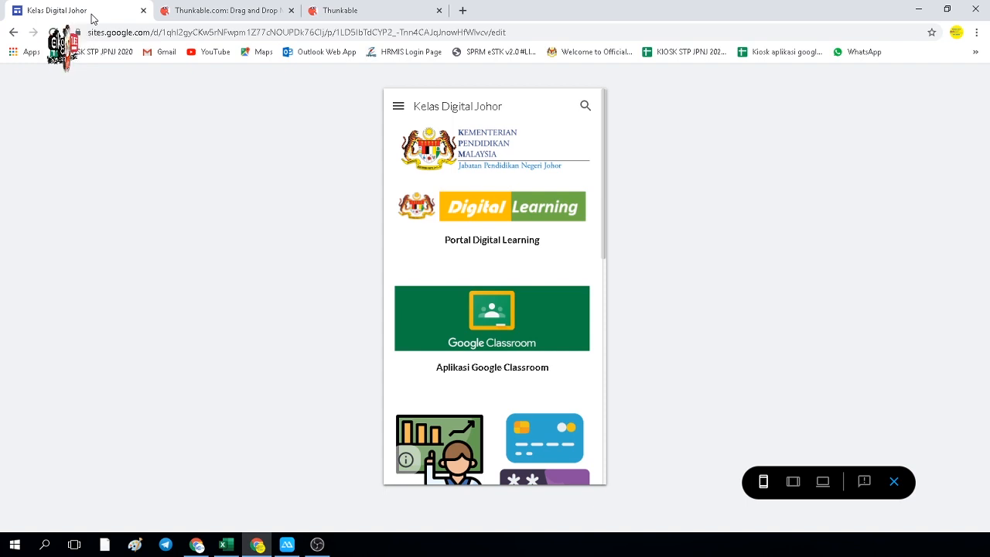
pyautogui.click(334, 12)
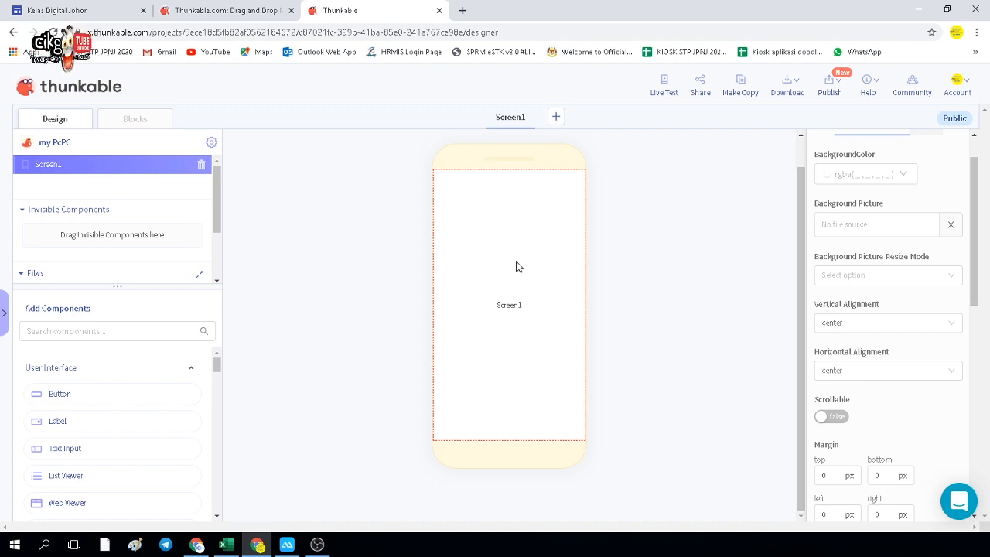
# Step: Examine the components available for the project, from User Interface through Layout, Voice, Image and Data, and return to the Web Viewer entry
pyautogui.click(85, 325)
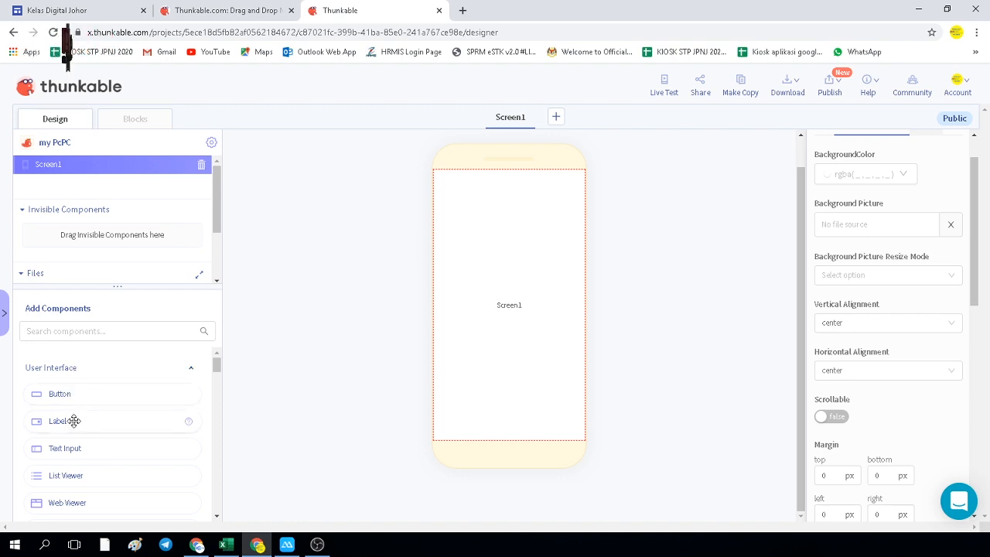
pyautogui.scroll(-1, 74, 429)
pyautogui.scroll(-1, 96, 442)
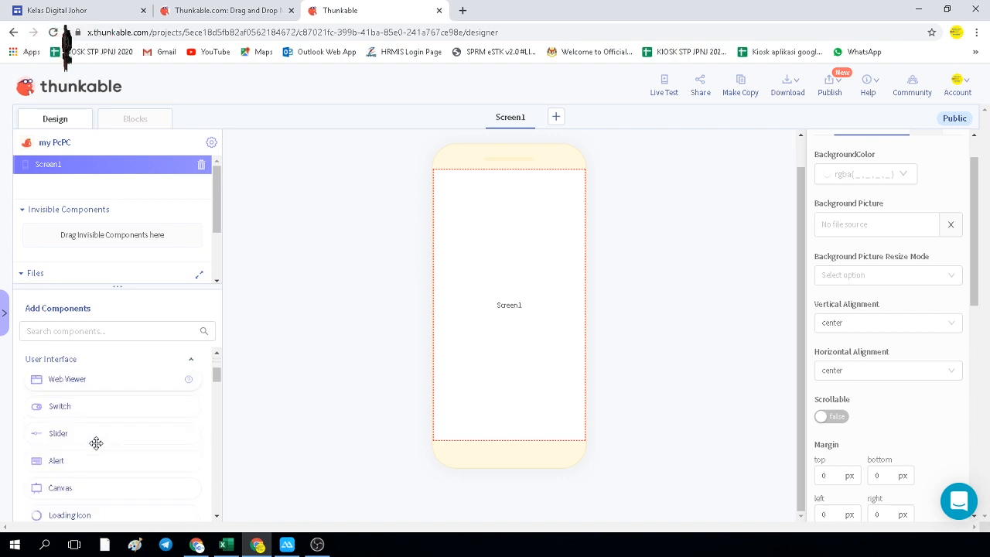
pyautogui.scroll(-5, 92, 453)
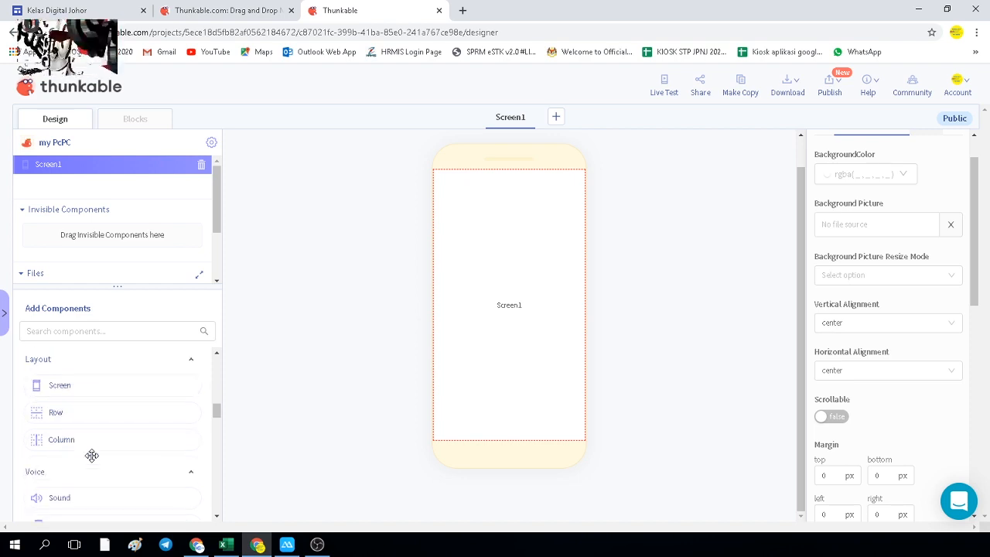
pyautogui.scroll(-6, 91, 455)
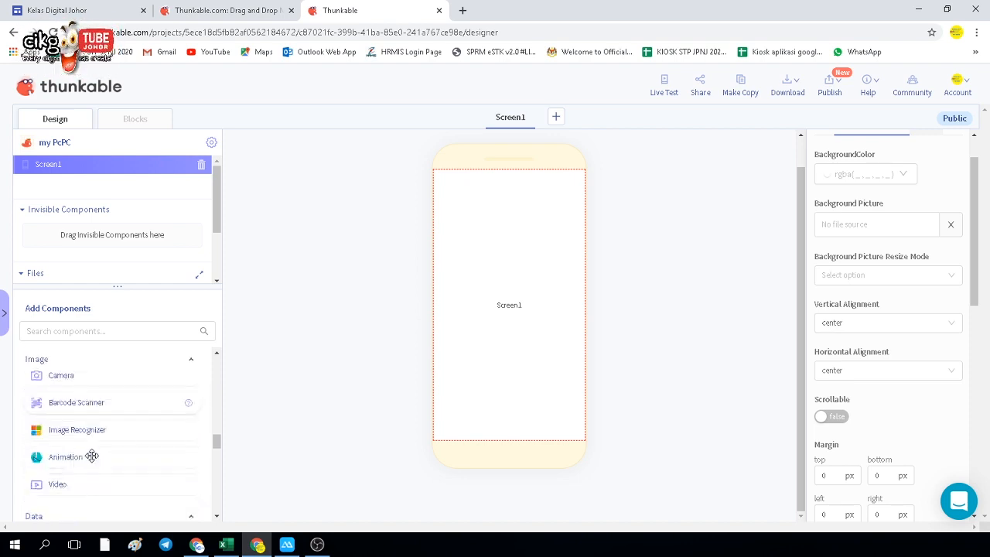
pyautogui.scroll(-1, 90, 454)
pyautogui.scroll(1, 90, 456)
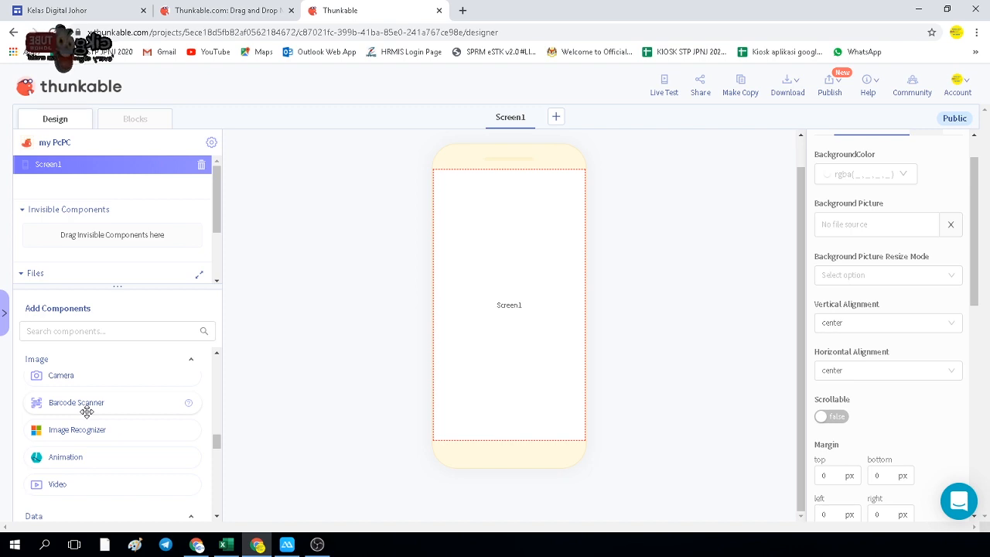
pyautogui.scroll(10, 87, 411)
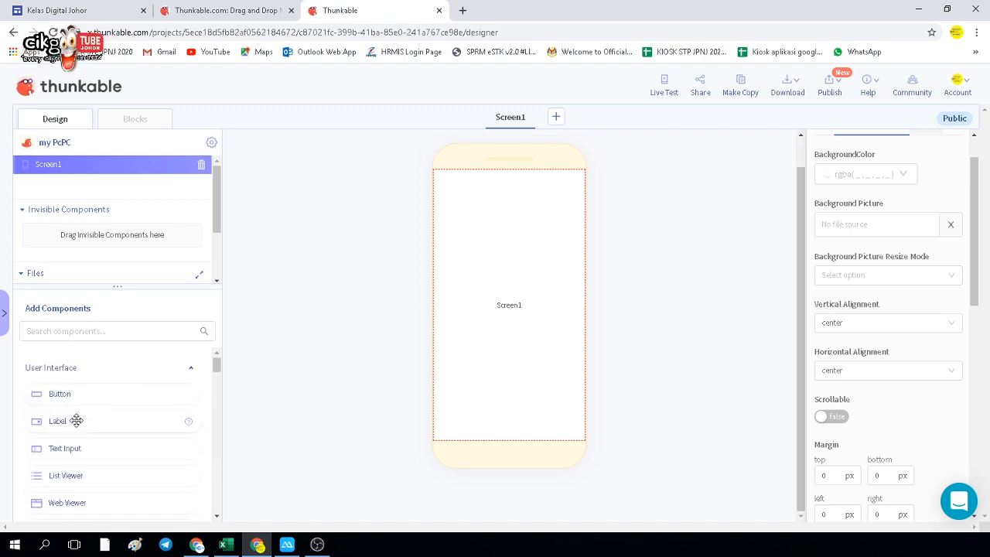
pyautogui.scroll(-1, 75, 413)
pyautogui.scroll(-1, 77, 408)
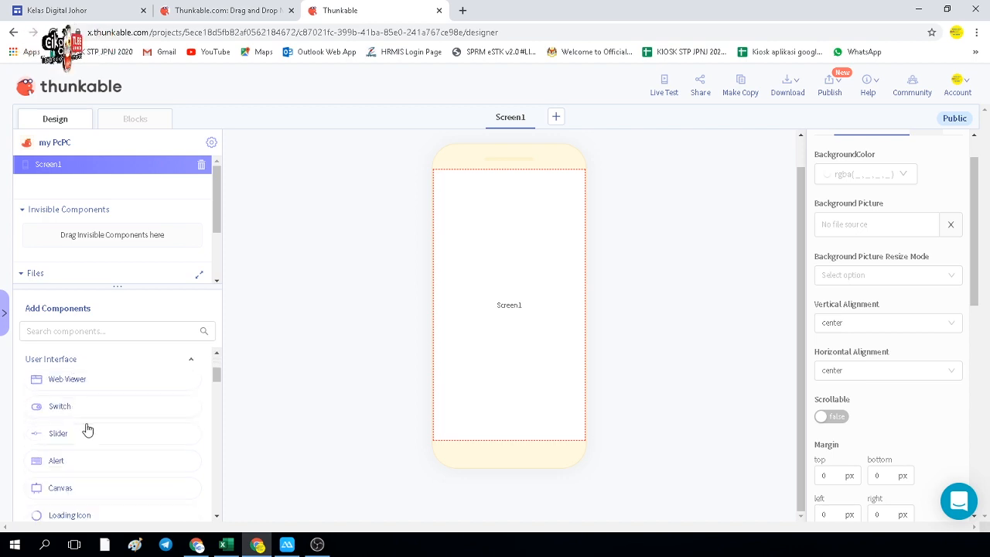
pyautogui.scroll(-1, 92, 451)
pyautogui.scroll(2, 93, 451)
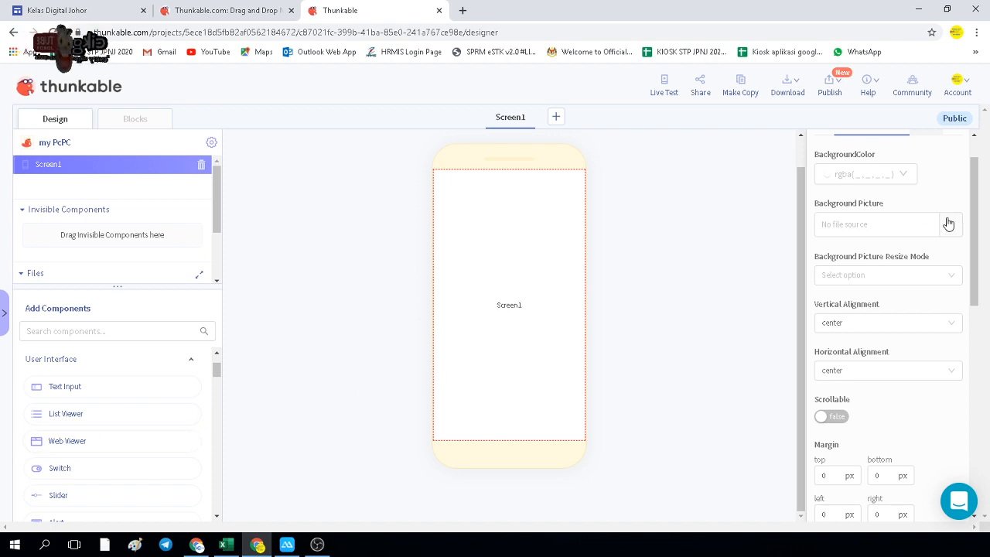
# Step: Examine Screen1's Simple and Advanced properties, including background, alignment, border, status bar and transform settings
pyautogui.scroll(1, 949, 223)
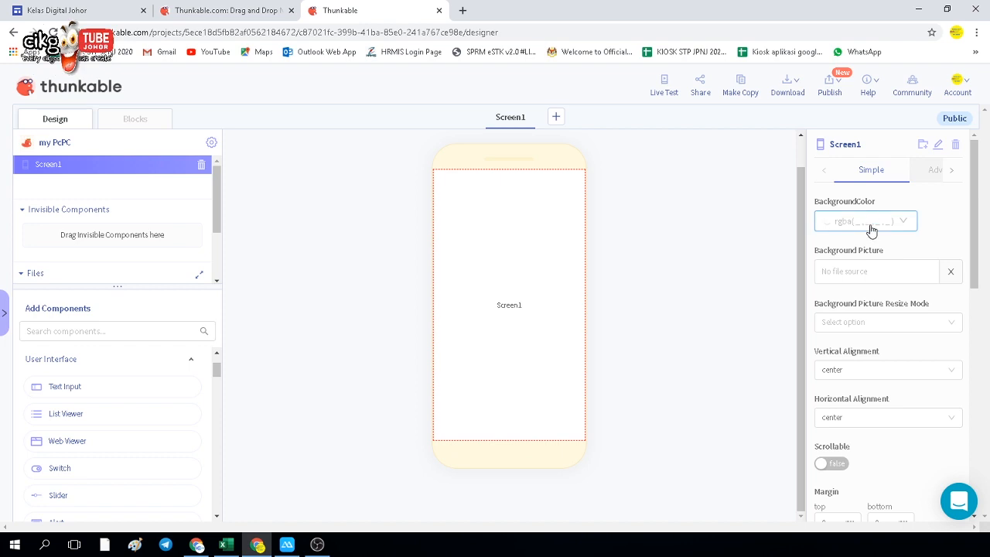
pyautogui.scroll(-1, 871, 228)
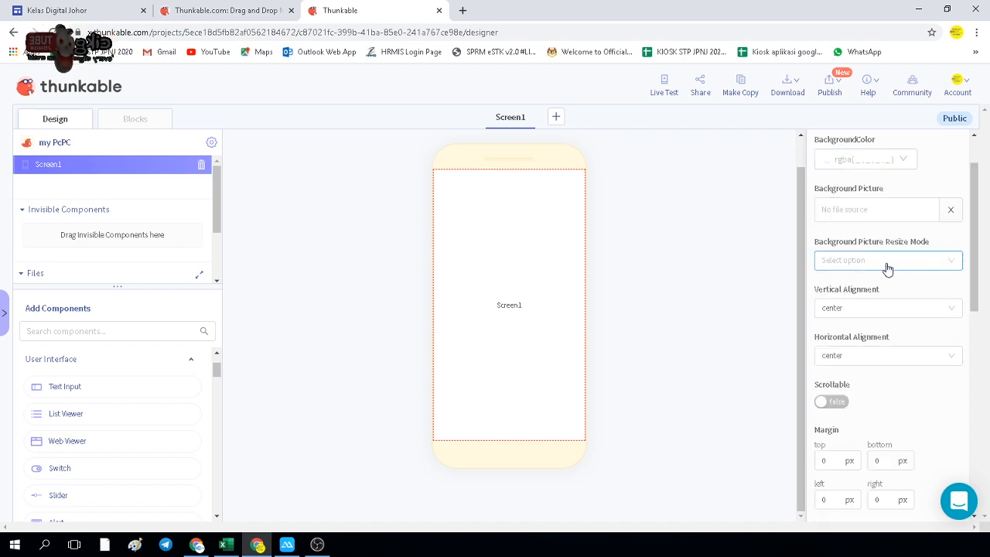
pyautogui.scroll(-2, 887, 268)
pyautogui.scroll(-4, 869, 294)
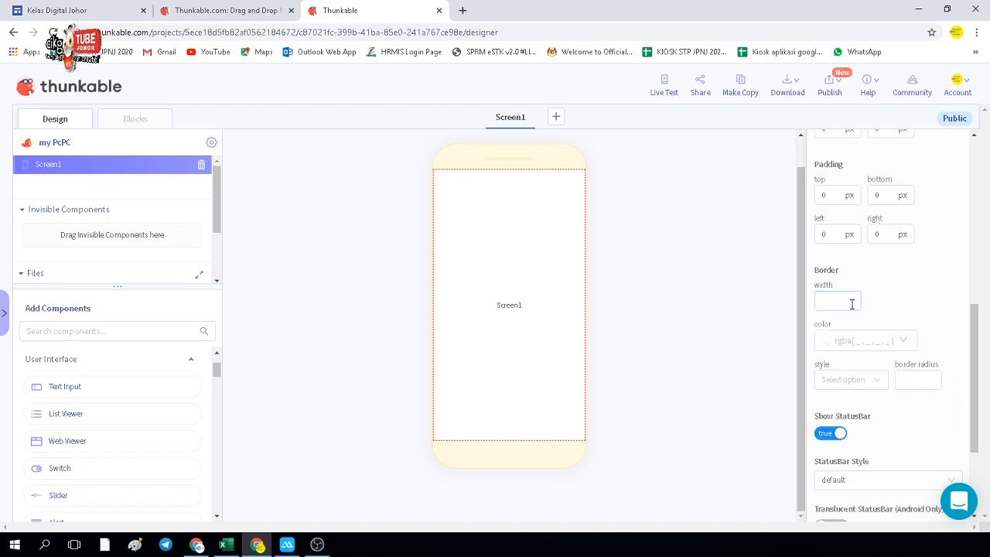
pyautogui.scroll(-2, 848, 317)
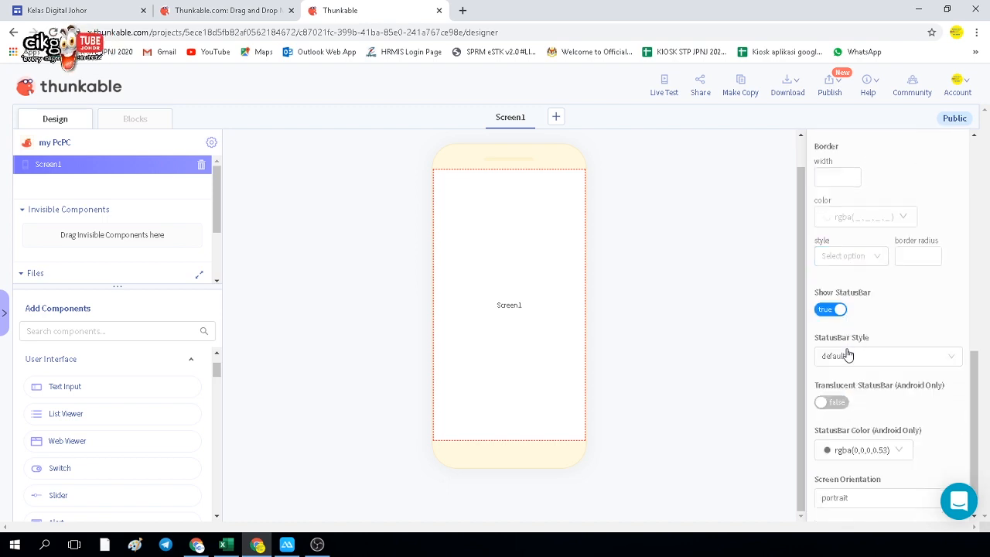
pyautogui.scroll(-1, 849, 356)
pyautogui.scroll(8, 859, 317)
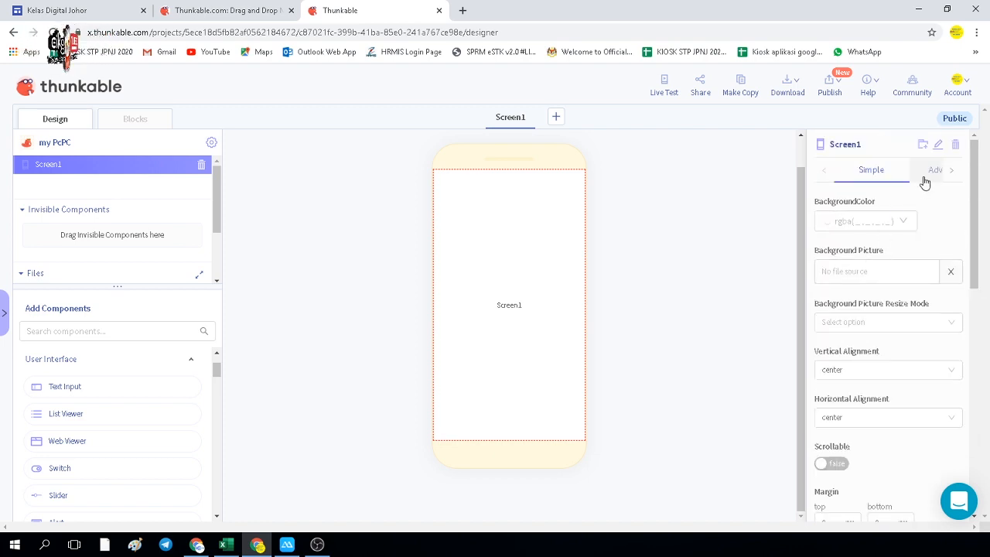
pyautogui.click(928, 177)
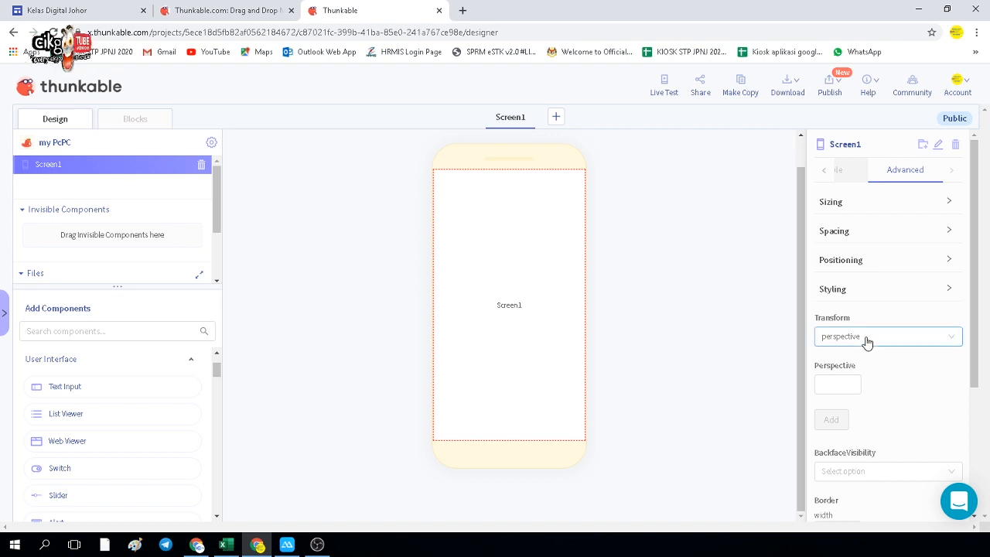
pyautogui.click(851, 173)
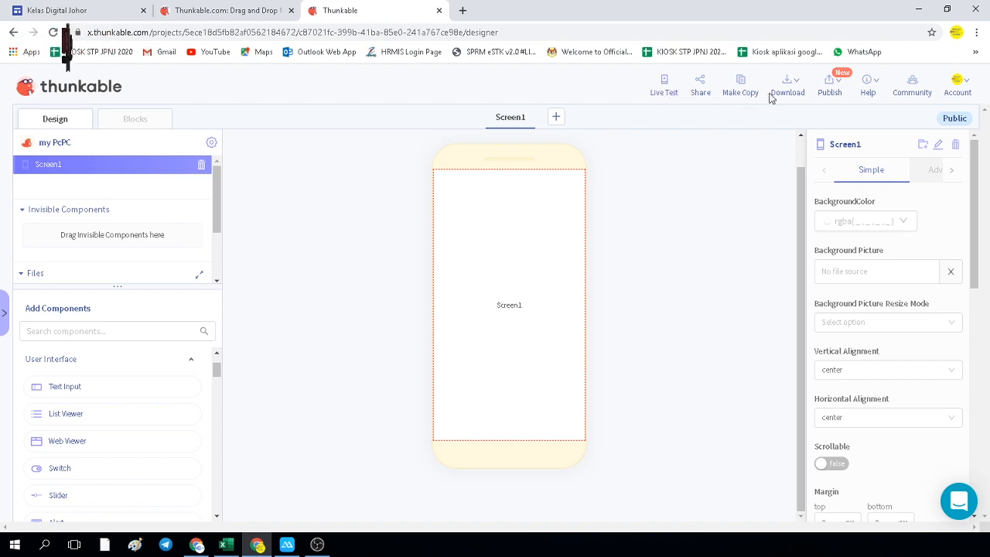
# Step: Open the project's live test options and the Google Play download page for the Thunkable Live app
pyautogui.click(670, 96)
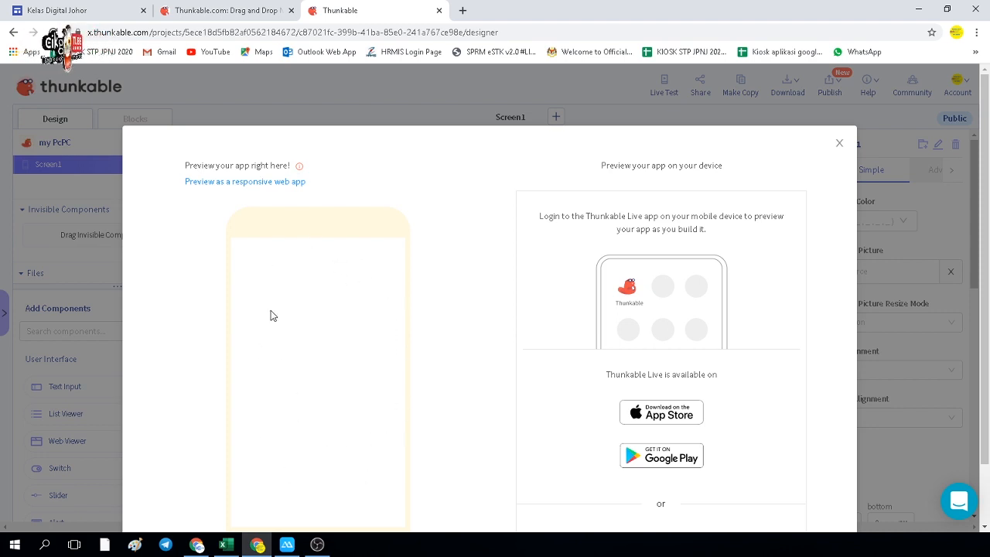
pyautogui.click(670, 456)
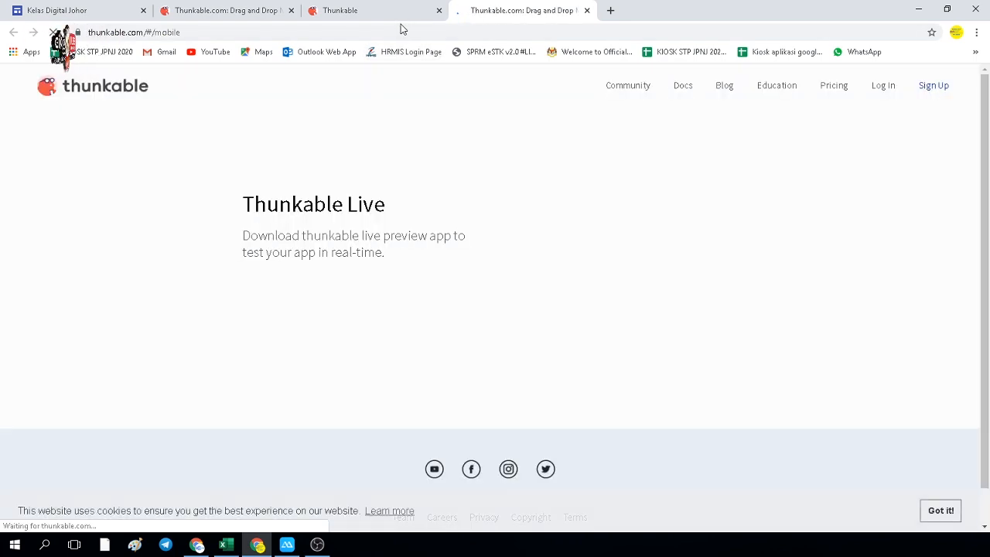
# Step: Check the mirrored phone on the desktop and return to the my PcPC project designer in the browser
pyautogui.click(910, 14)
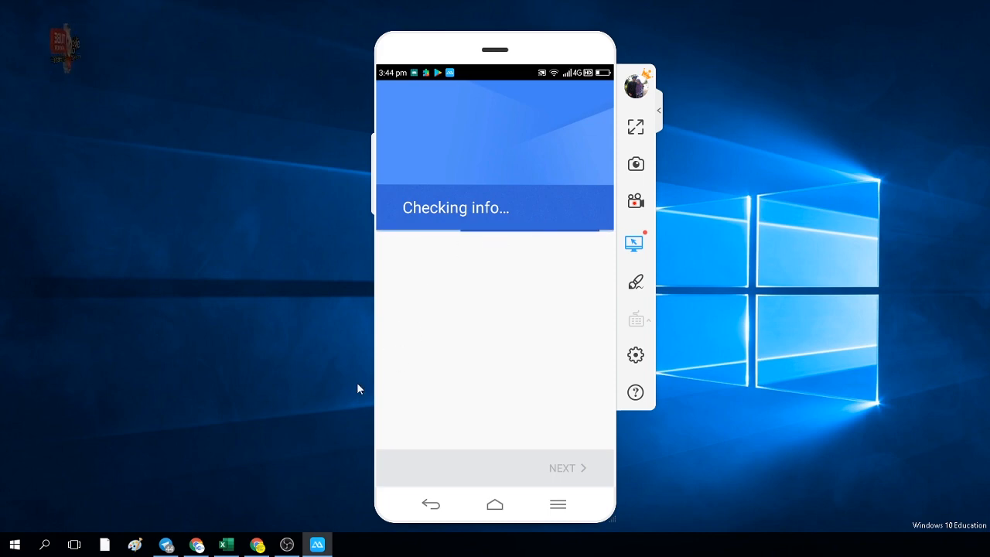
pyautogui.click(257, 544)
pyautogui.moveTo(963, 87)
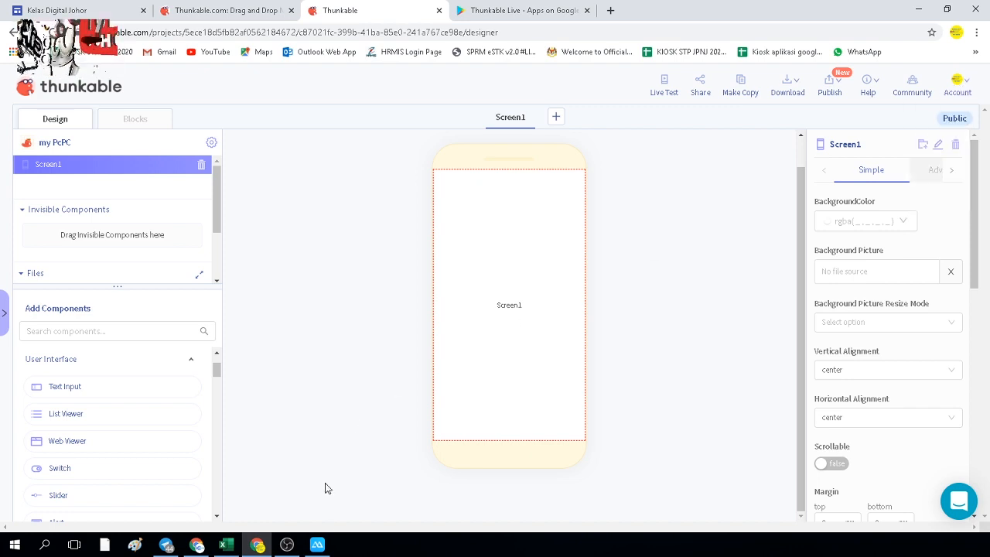
# Step: Compare the live my PcPC app on the mirrored phone with Screen1 in the browser designer, and return to the designer
pyautogui.click(317, 545)
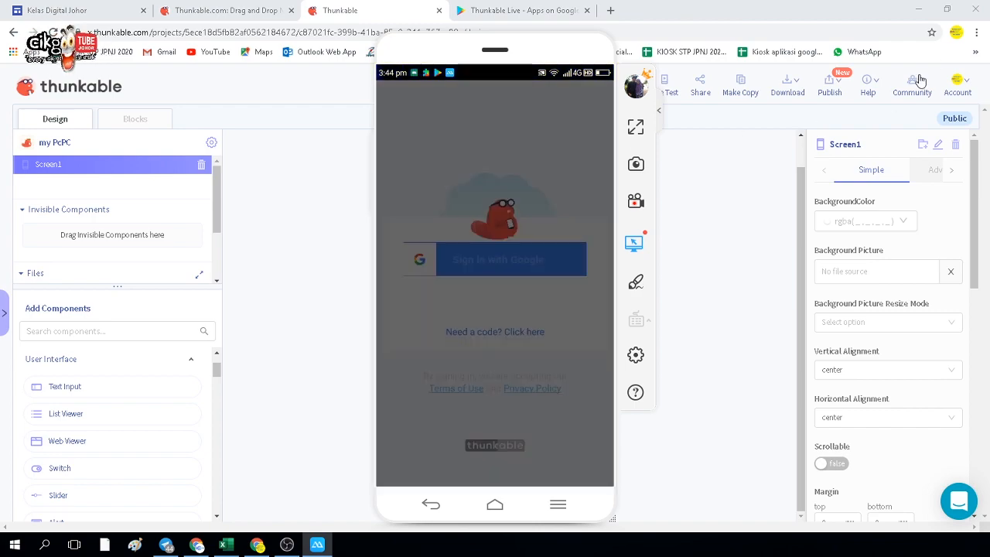
pyautogui.click(924, 14)
pyautogui.click(924, 14)
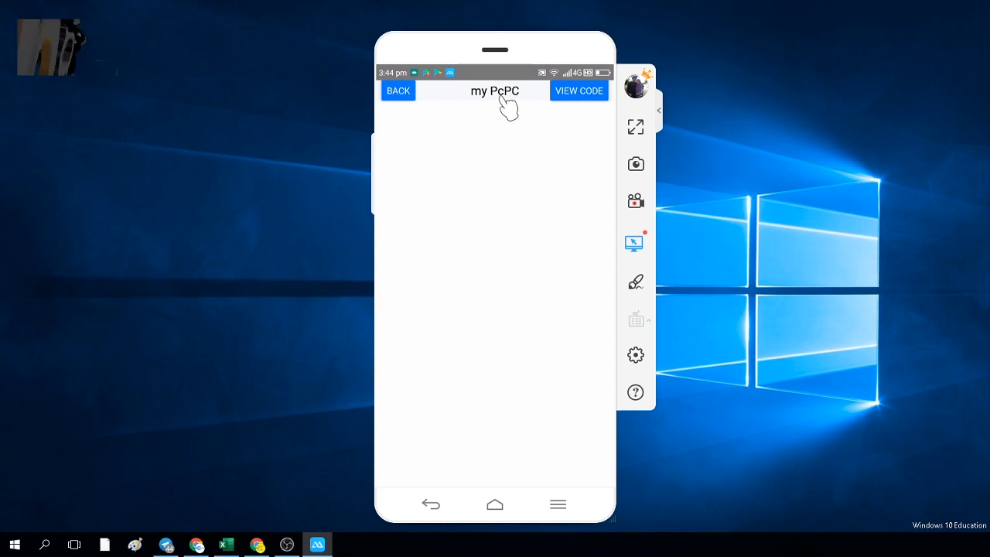
pyautogui.click(257, 544)
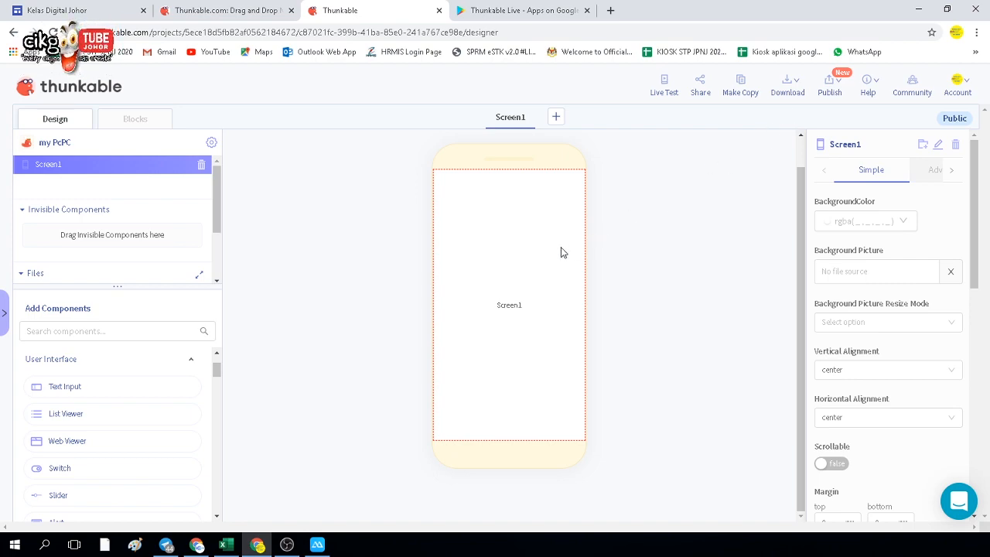
pyautogui.click(317, 545)
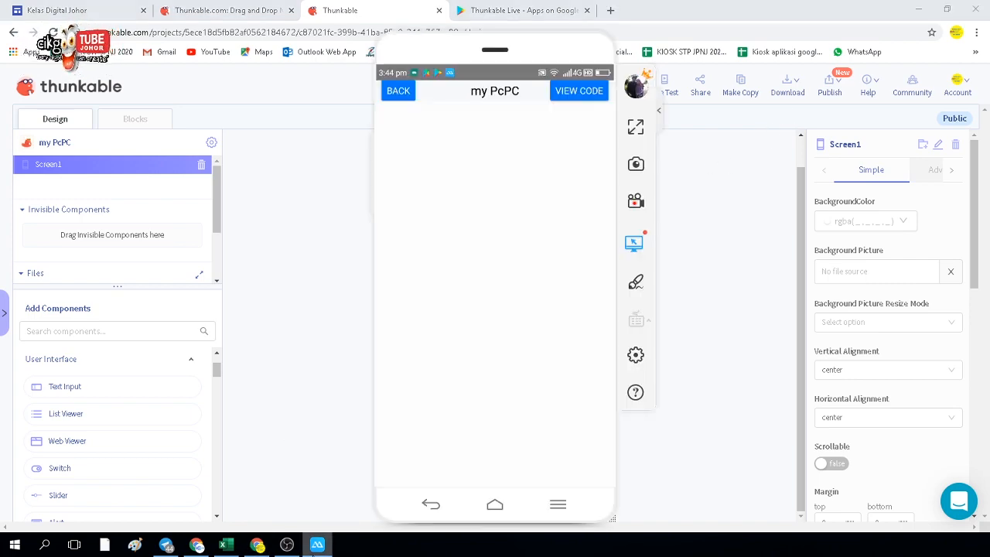
pyautogui.click(919, 9)
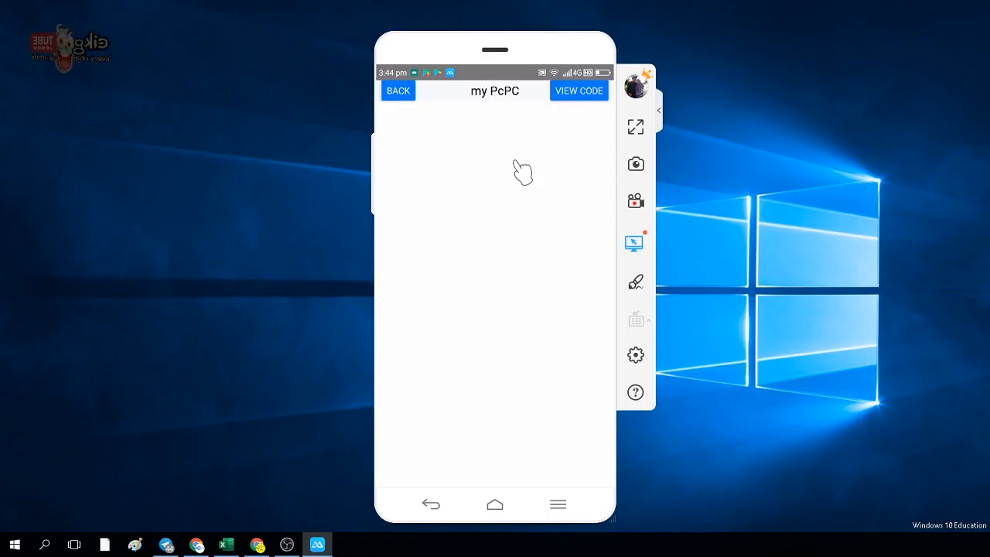
pyautogui.click(258, 545)
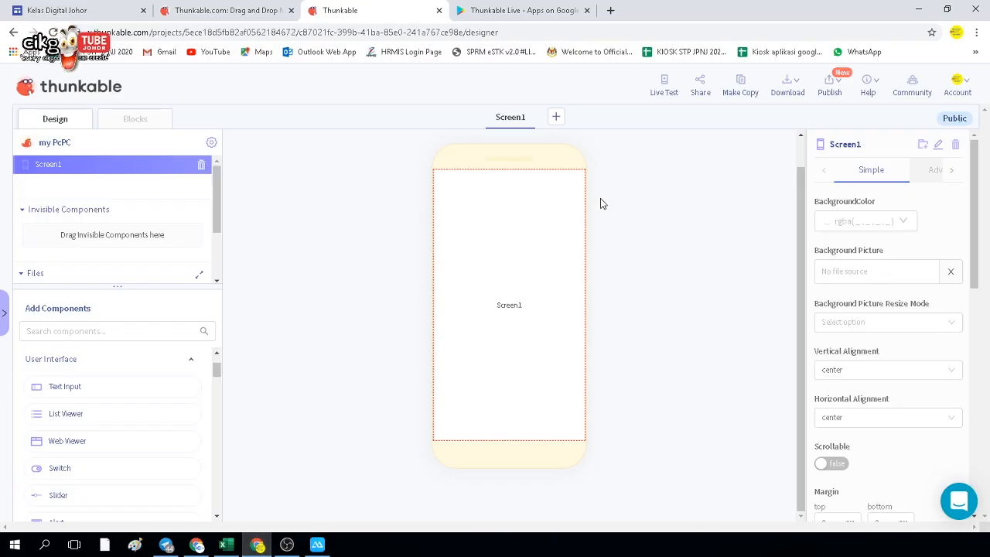
# Step: Close the phone preview of the Kelas Digital Johor site and return to the Thunkable project designer
pyautogui.click(103, 13)
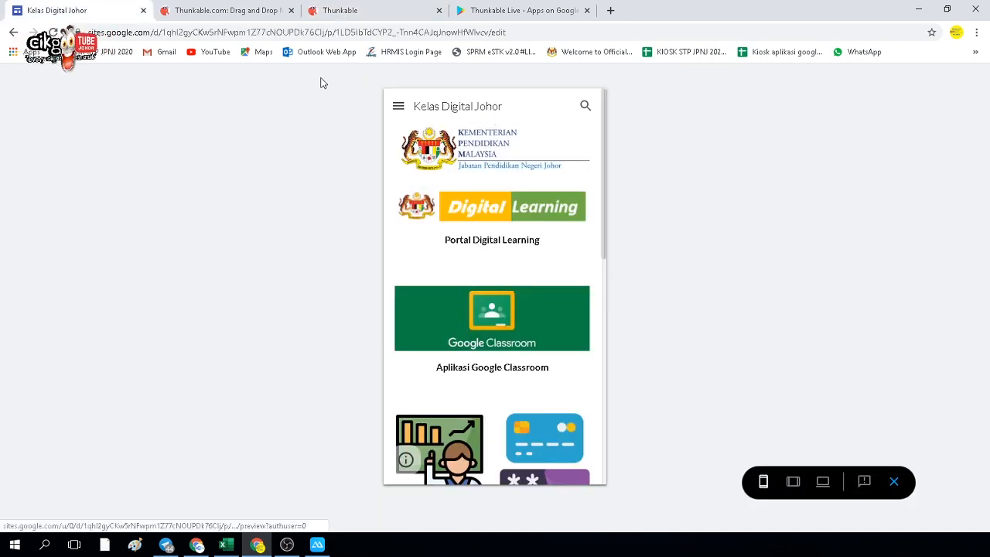
pyautogui.click(894, 481)
pyautogui.click(368, 14)
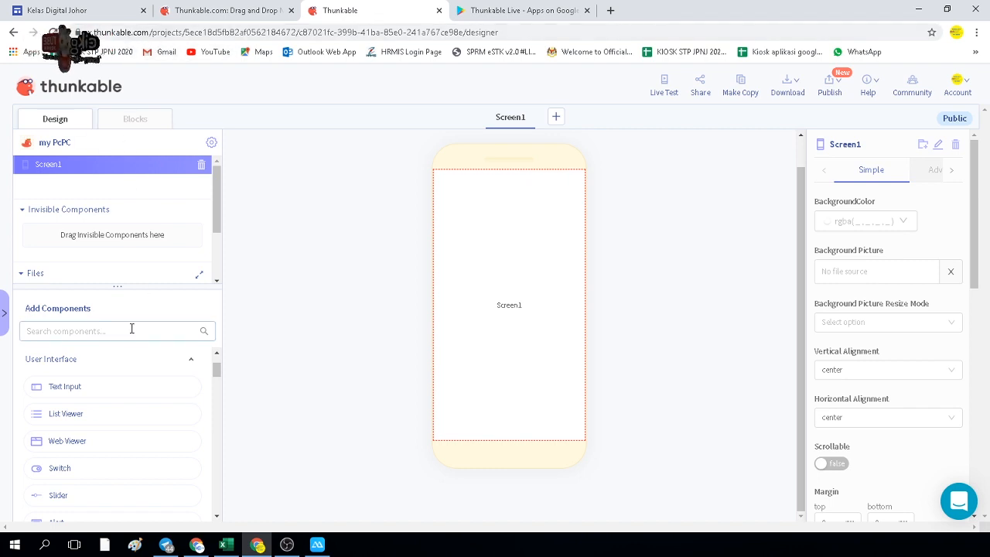
# Step: Place a Web Viewer component from the User Interface group on Screen1
pyautogui.scroll(-1, 132, 372)
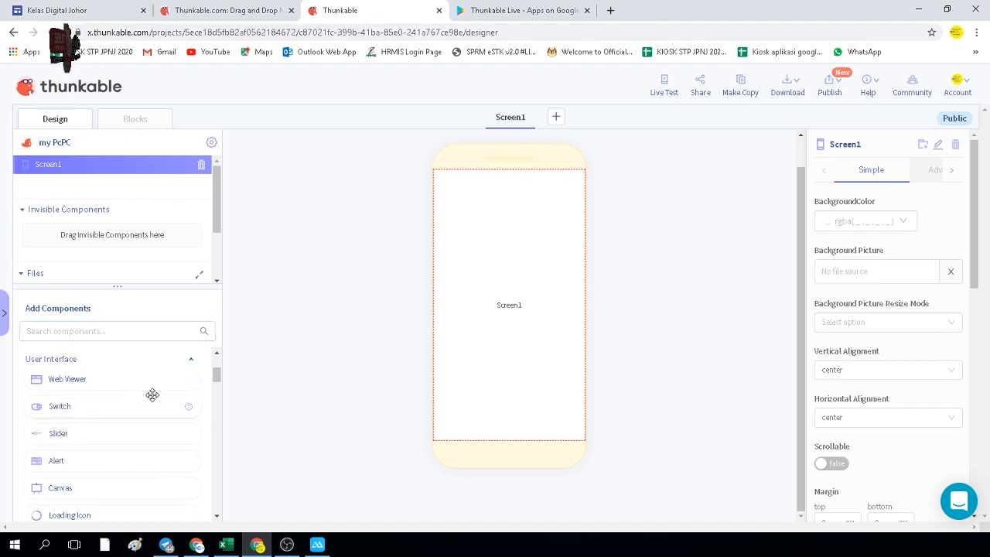
pyautogui.scroll(-1, 113, 429)
pyautogui.scroll(-2, 113, 429)
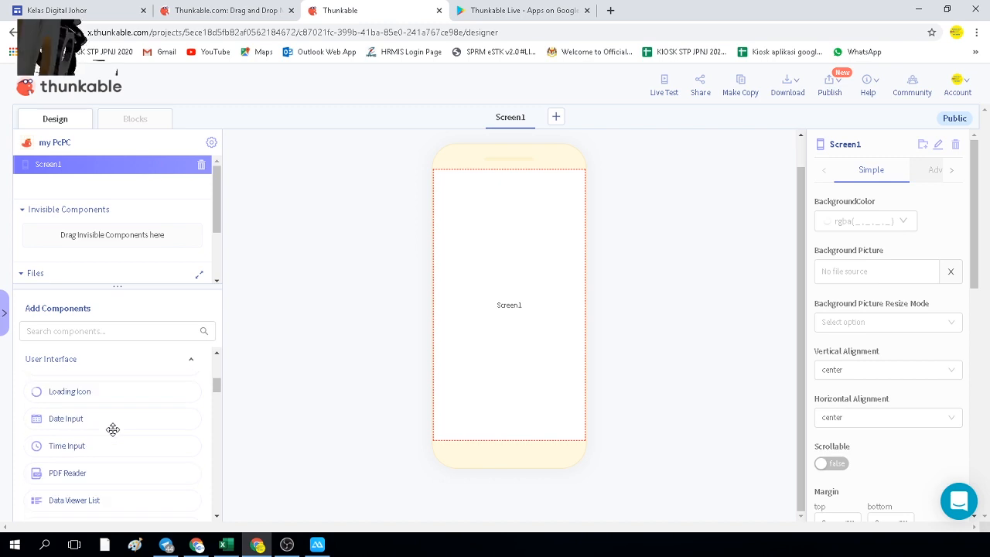
pyautogui.scroll(-2, 113, 429)
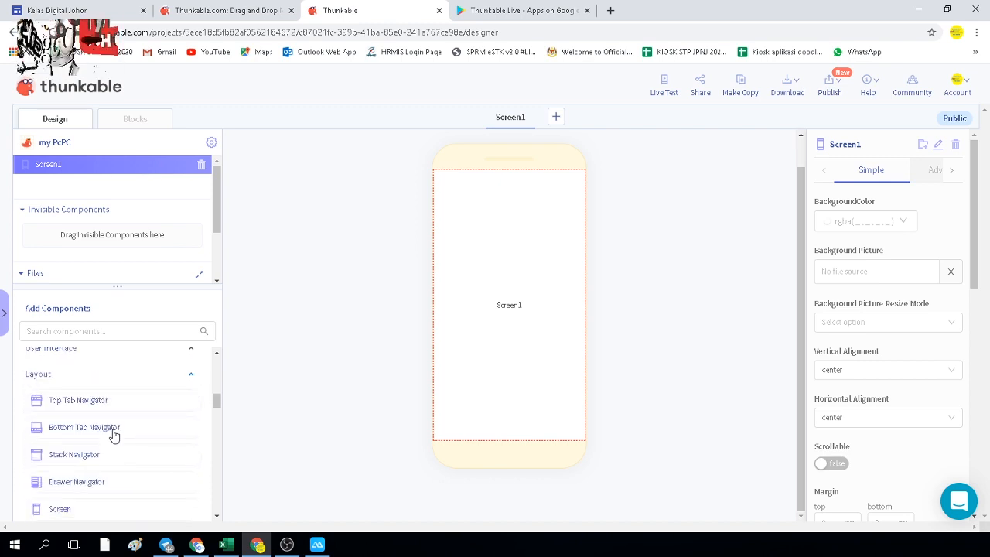
pyautogui.scroll(8, 113, 435)
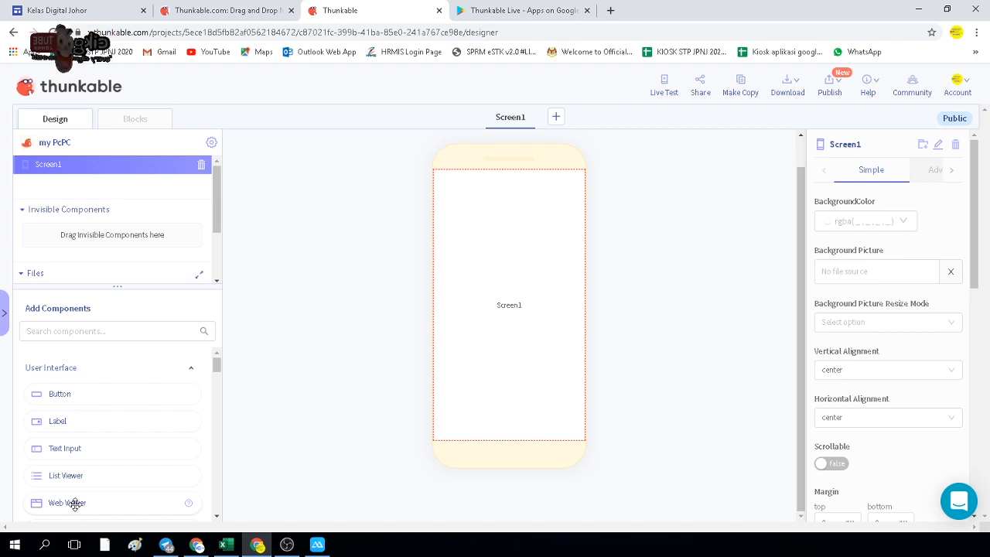
pyautogui.moveTo(75, 504); pyautogui.dragTo(513, 297)
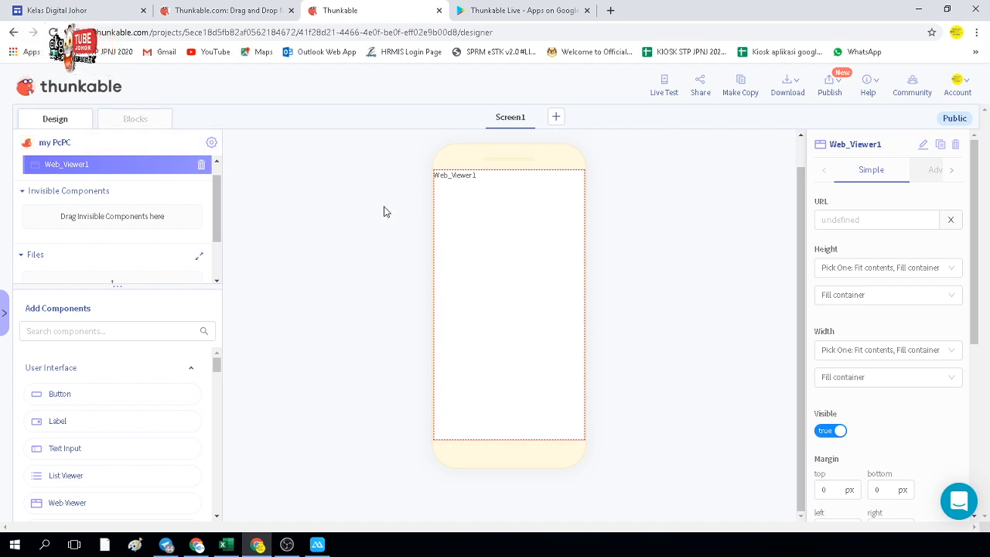
# Step: Look at the project's Blocks workspace and the Kelas Digital Johor site editor, and return to the Web Viewer's design properties
pyautogui.click(137, 128)
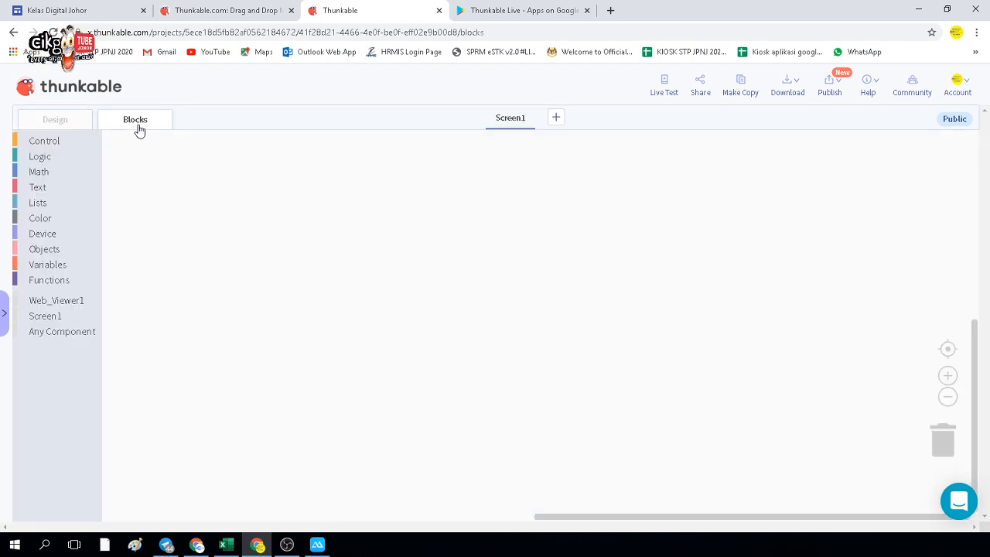
pyautogui.click(62, 121)
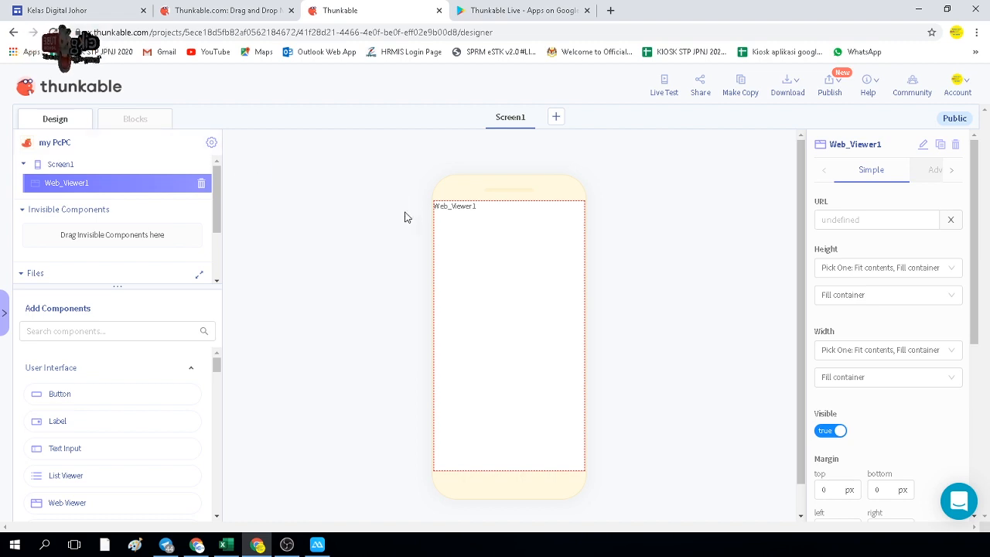
pyautogui.click(73, 15)
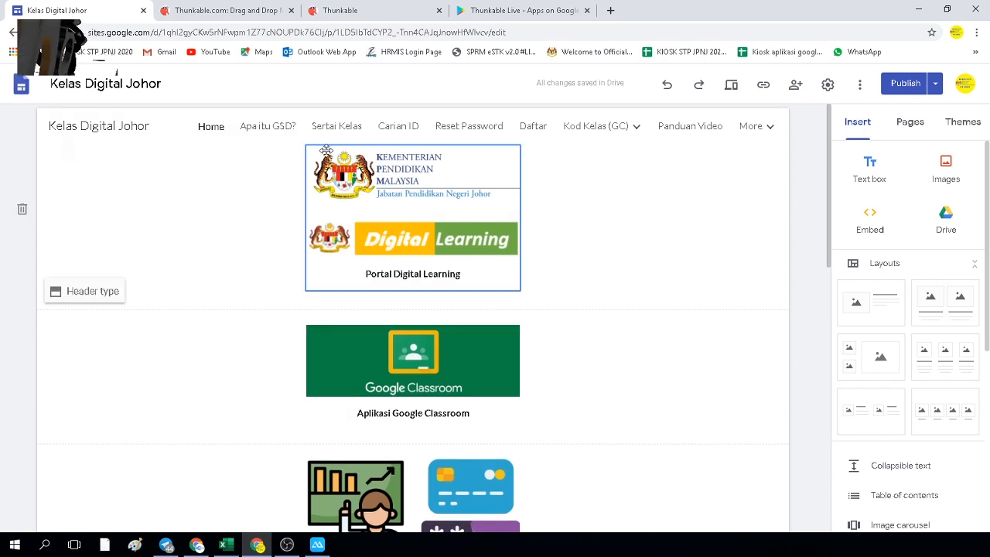
pyautogui.click(255, 14)
pyautogui.click(346, 17)
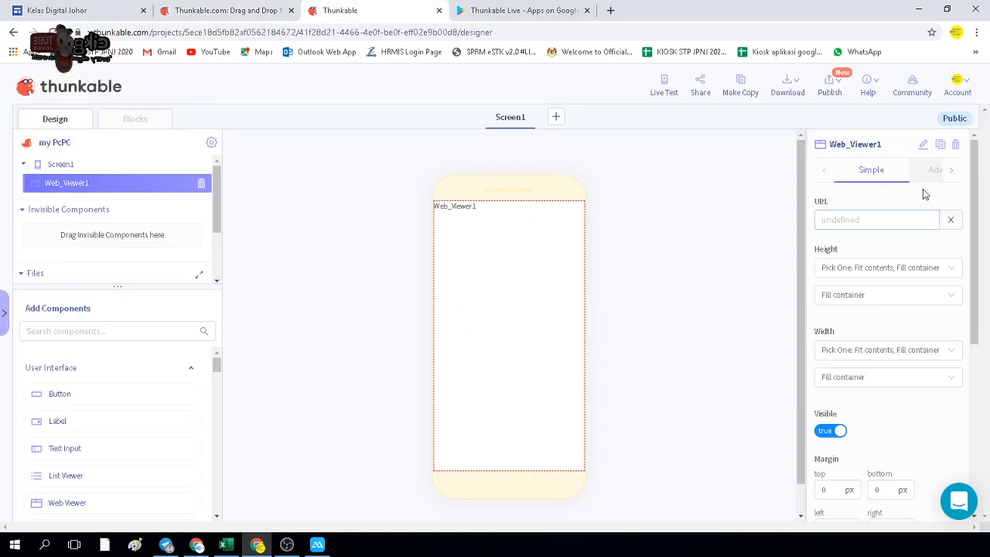
# Step: Open the published version of the Kelas Digital Johor site and copy its home page address
pyautogui.click(859, 220)
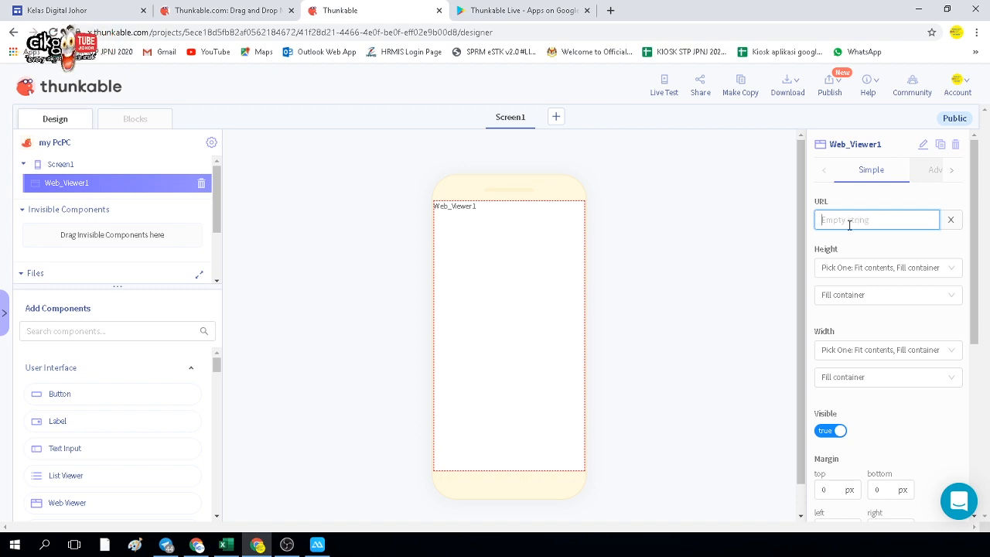
pyautogui.click(98, 13)
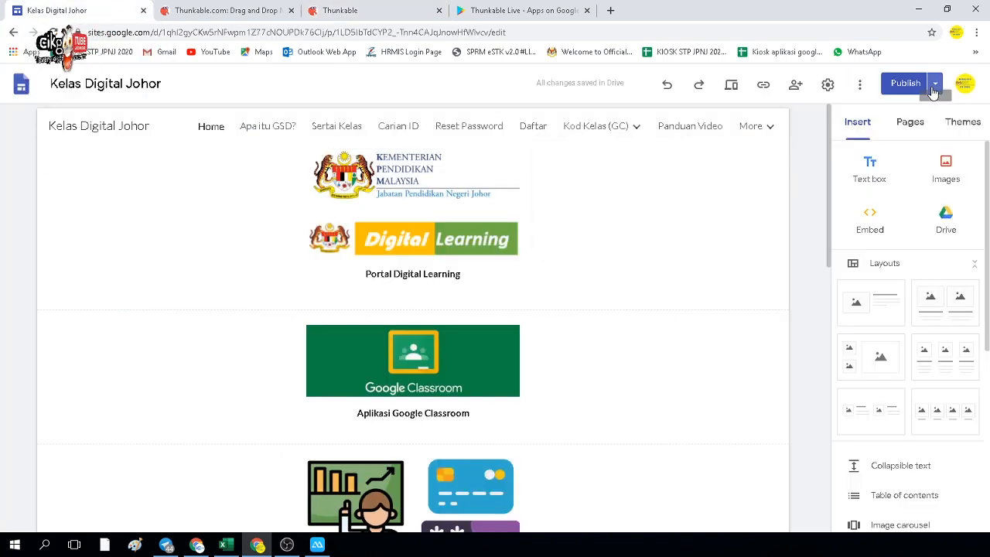
pyautogui.click(460, 34)
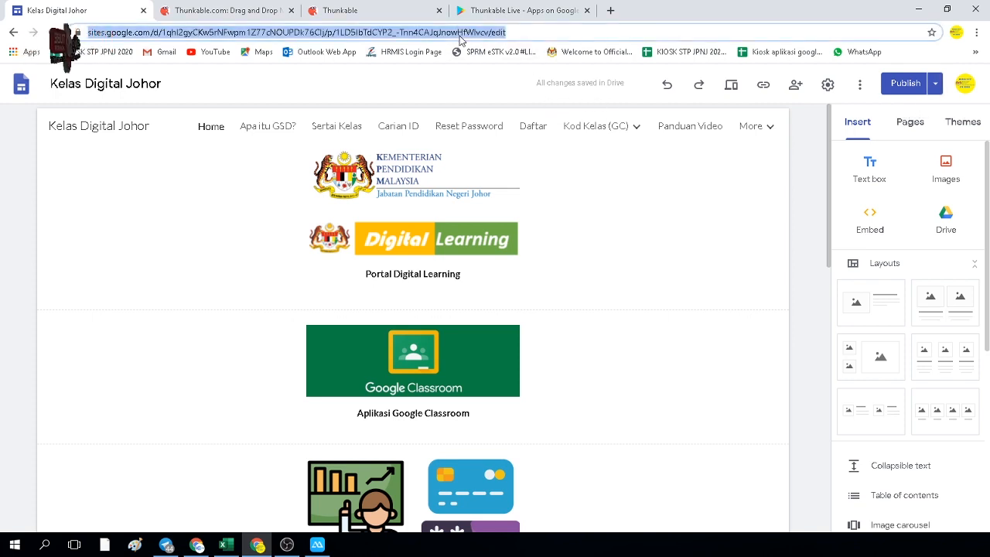
pyautogui.click(934, 90)
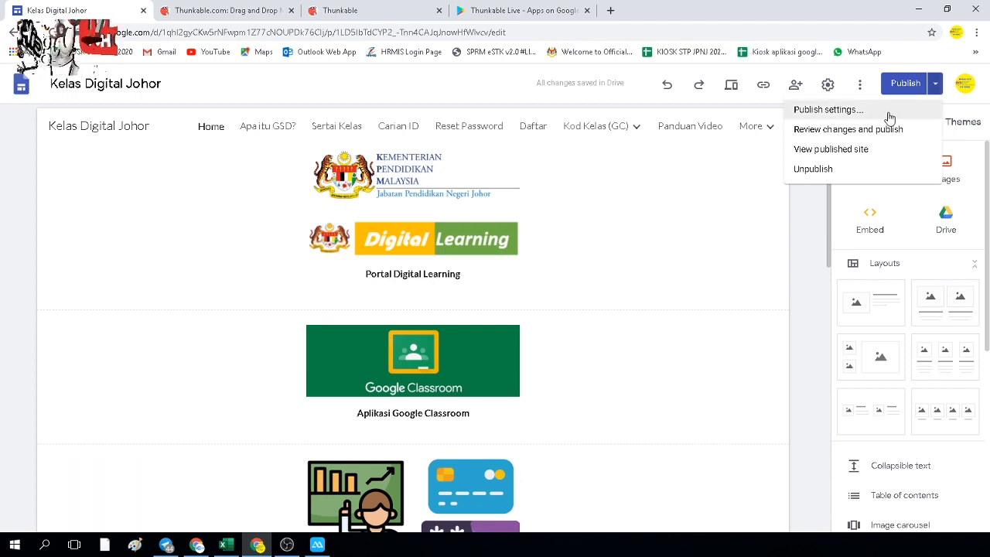
pyautogui.click(840, 157)
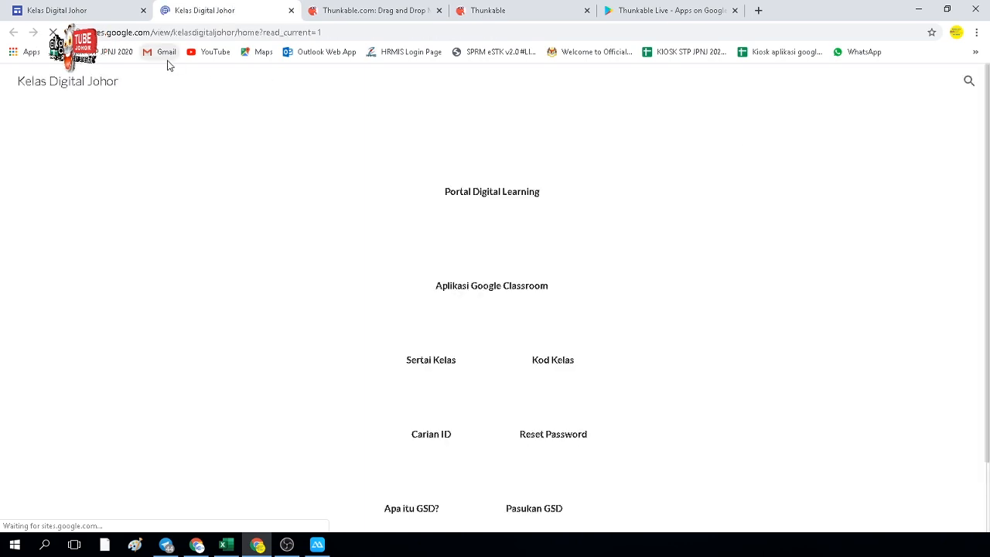
pyautogui.click(138, 32)
pyautogui.rightClick(138, 34)
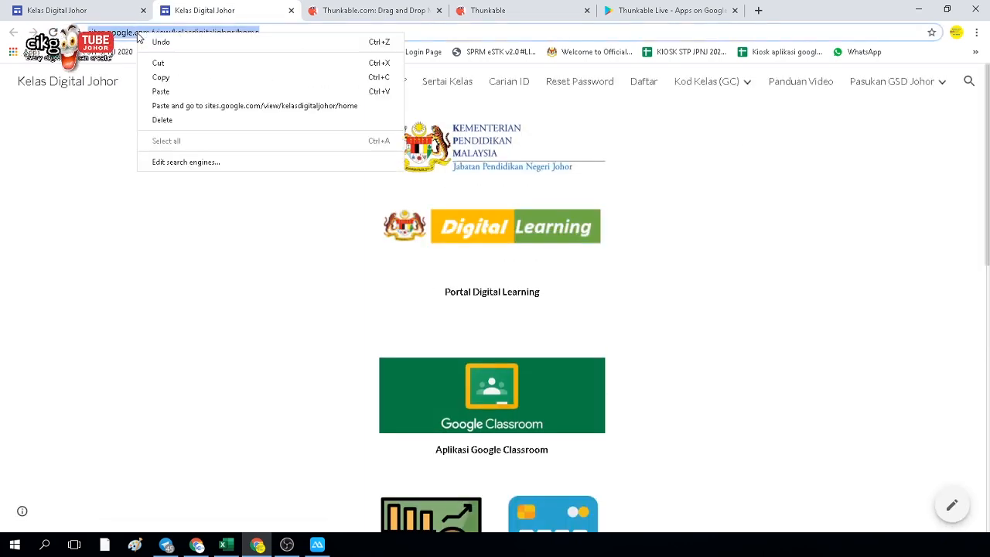
pyautogui.click(161, 78)
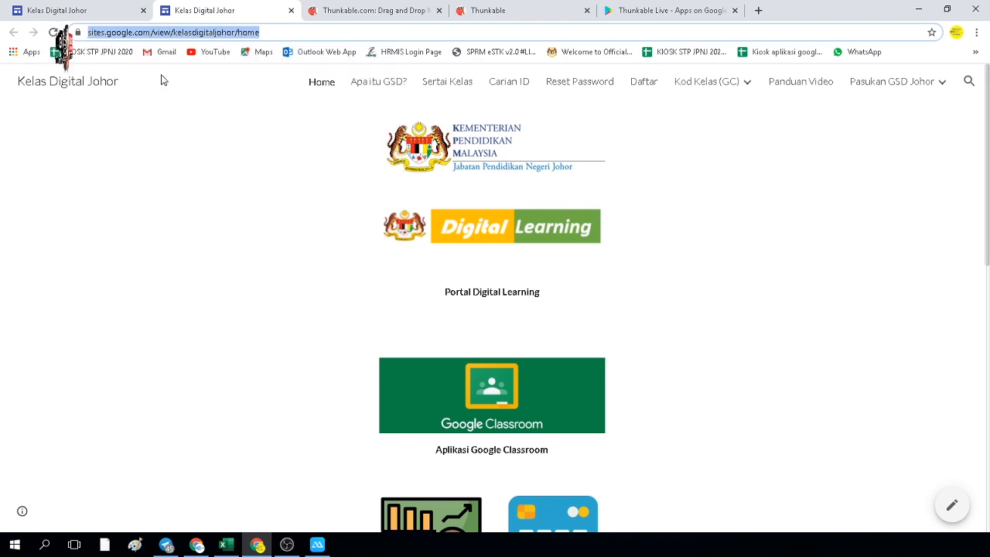
pyautogui.click(109, 14)
pyautogui.click(492, 15)
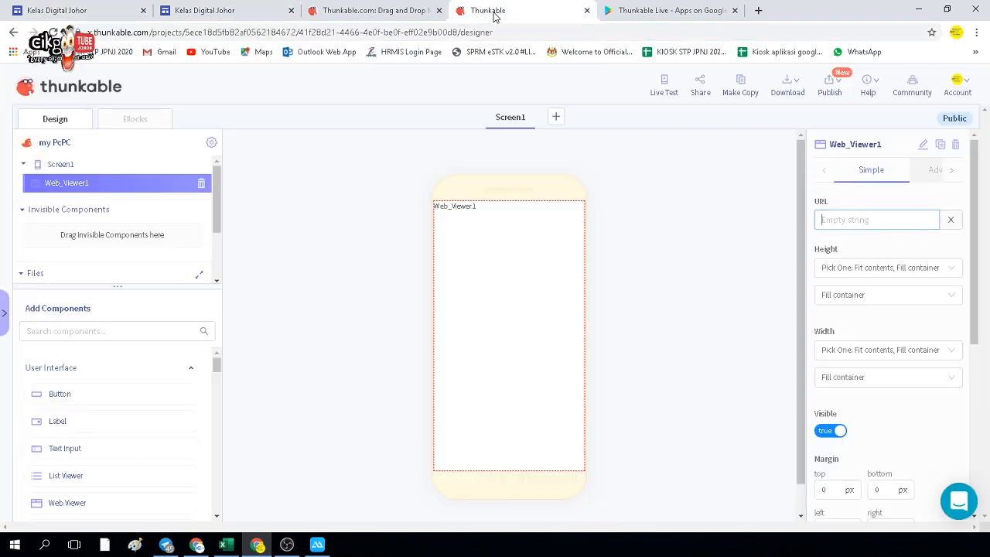
pyautogui.rightClick(837, 220)
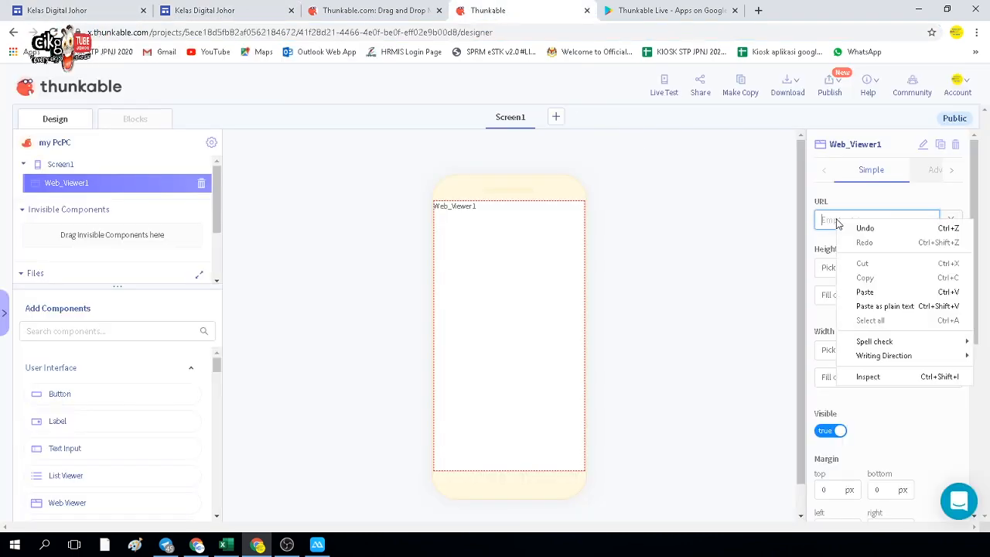
pyautogui.click(867, 289)
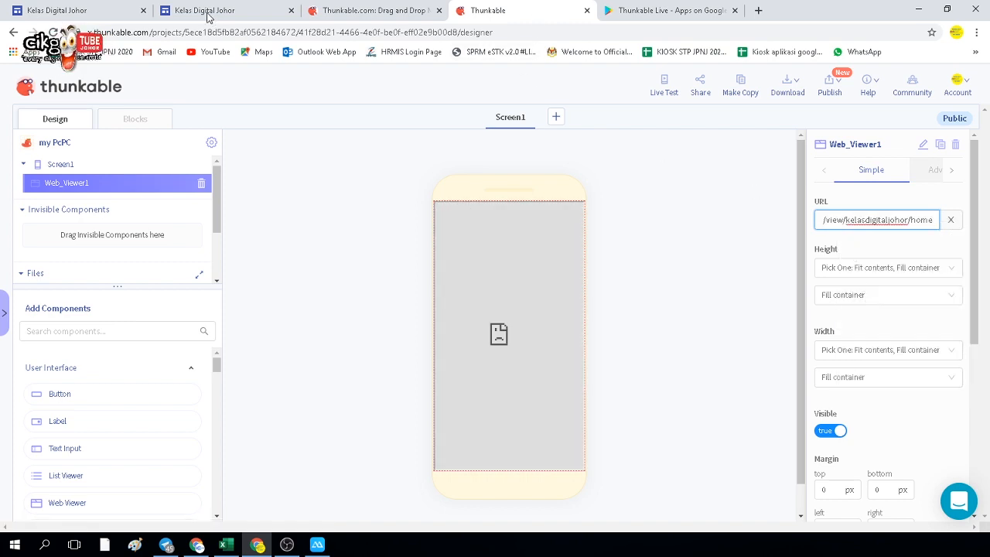
# Step: Compare the published site's address and the site editor's address with the Web Viewer's URL in the designer
pyautogui.click(210, 16)
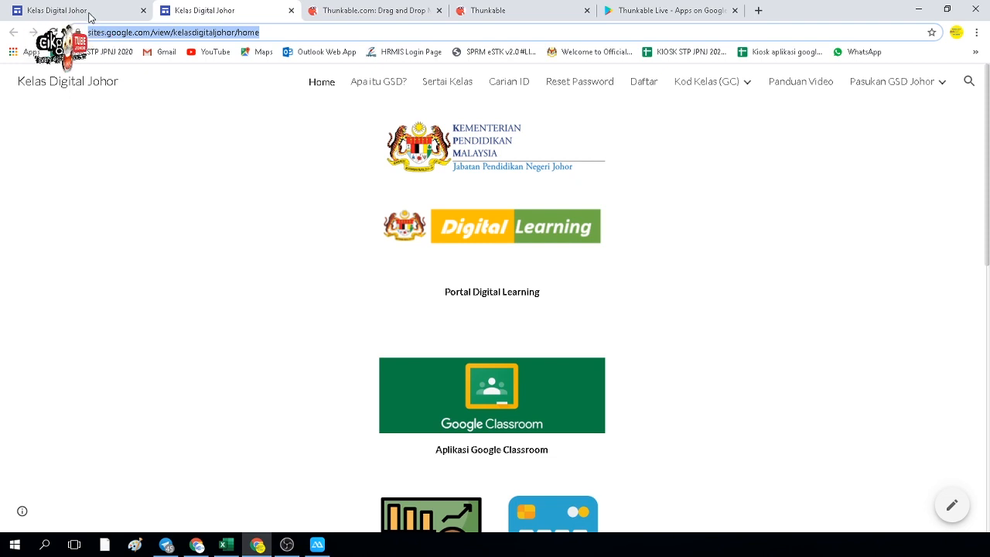
pyautogui.click(89, 17)
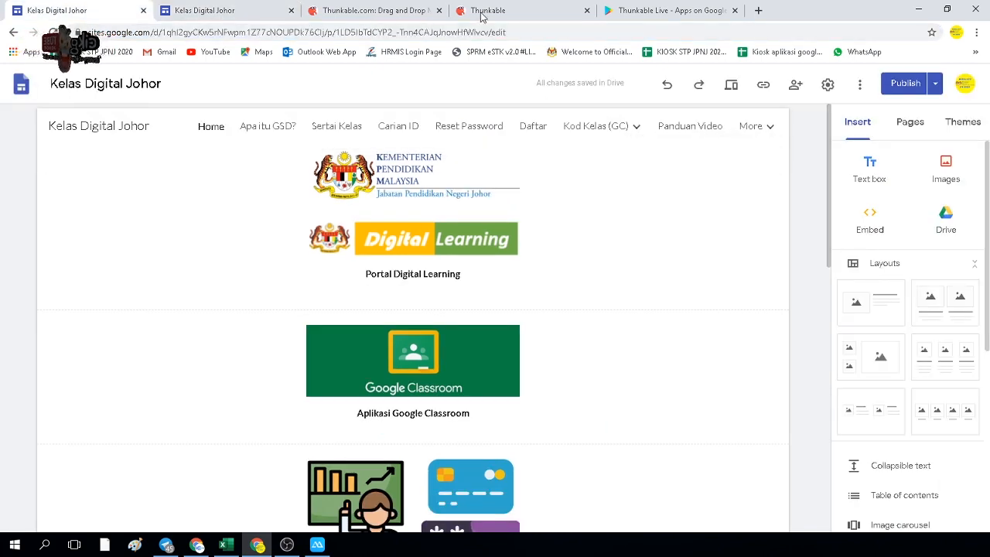
pyautogui.click(481, 16)
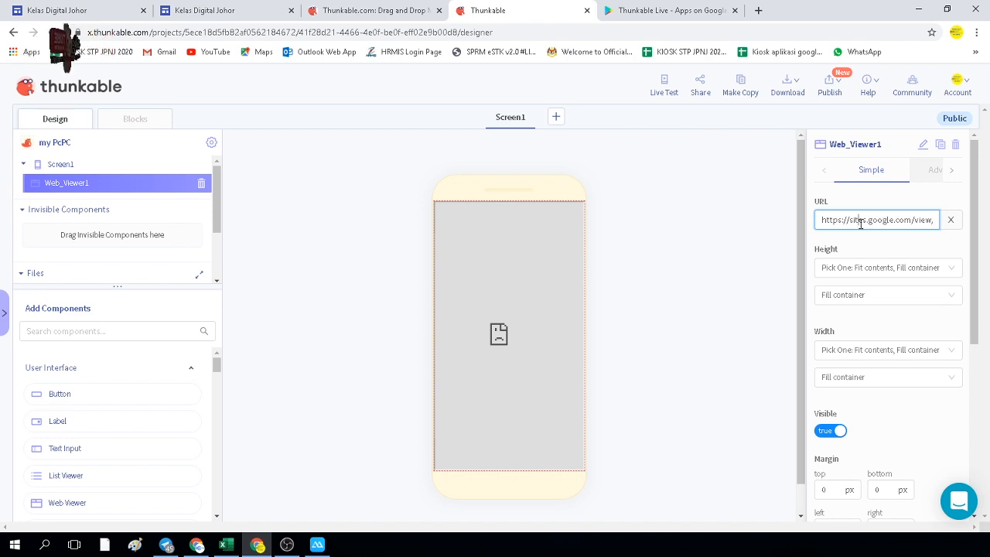
# Step: Test the live app on the mirrored phone by browsing the site's home page and opening the Sertai Kelas page
pyautogui.click(918, 16)
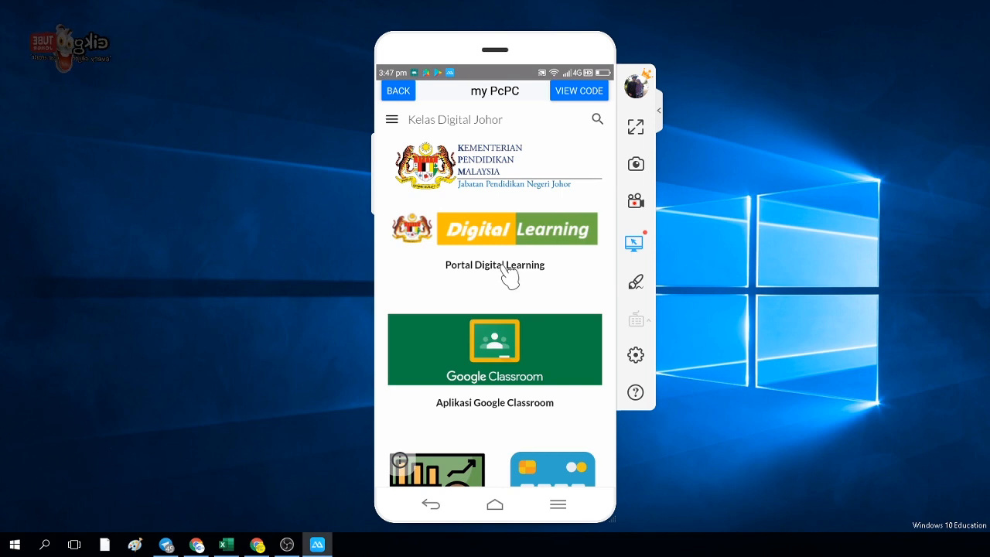
pyautogui.scroll(-4, 510, 276)
pyautogui.scroll(-4, 509, 276)
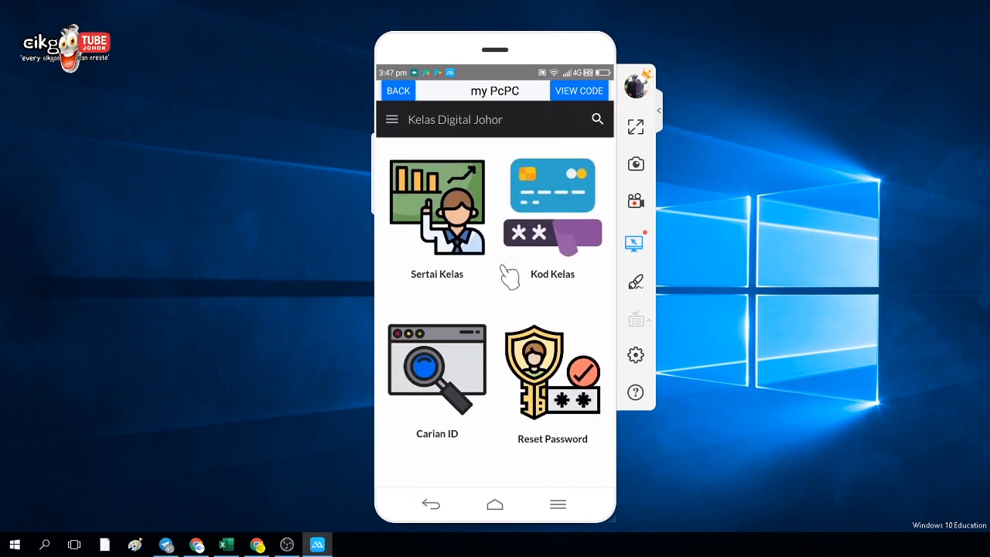
pyautogui.scroll(2, 509, 276)
pyautogui.scroll(-4, 504, 274)
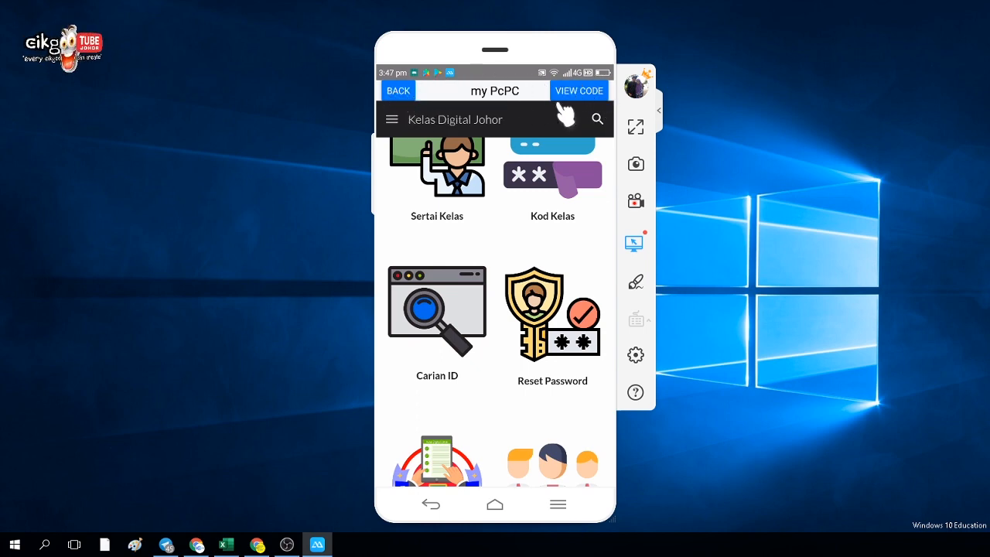
pyautogui.scroll(2, 508, 240)
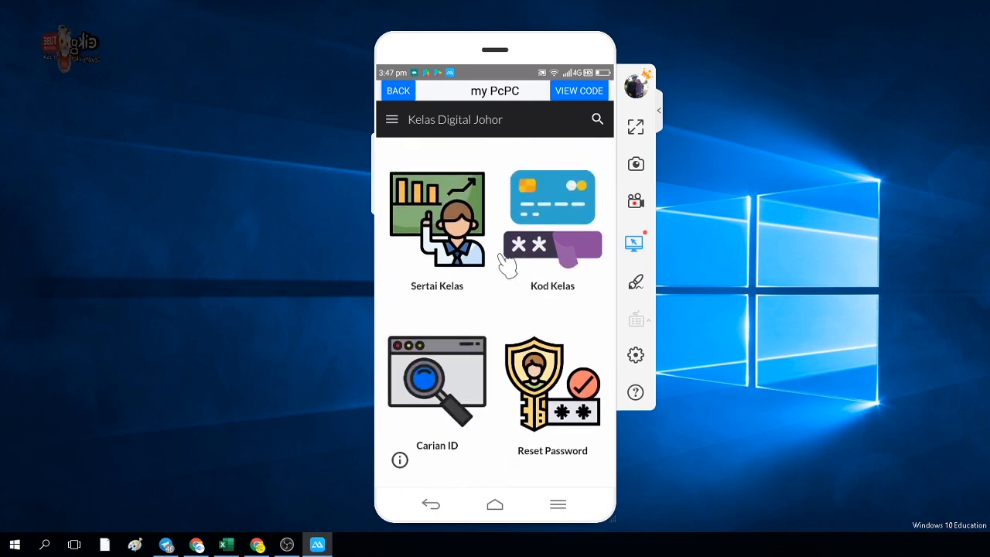
pyautogui.click(448, 258)
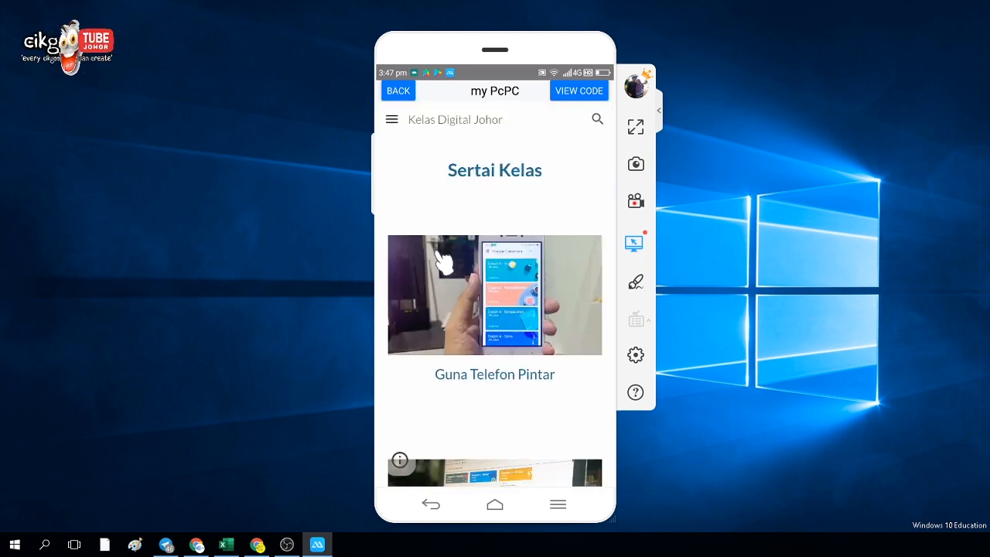
# Step: Return to the site's home page in the live app on the mirrored phone and browse its link icons
pyautogui.click(392, 119)
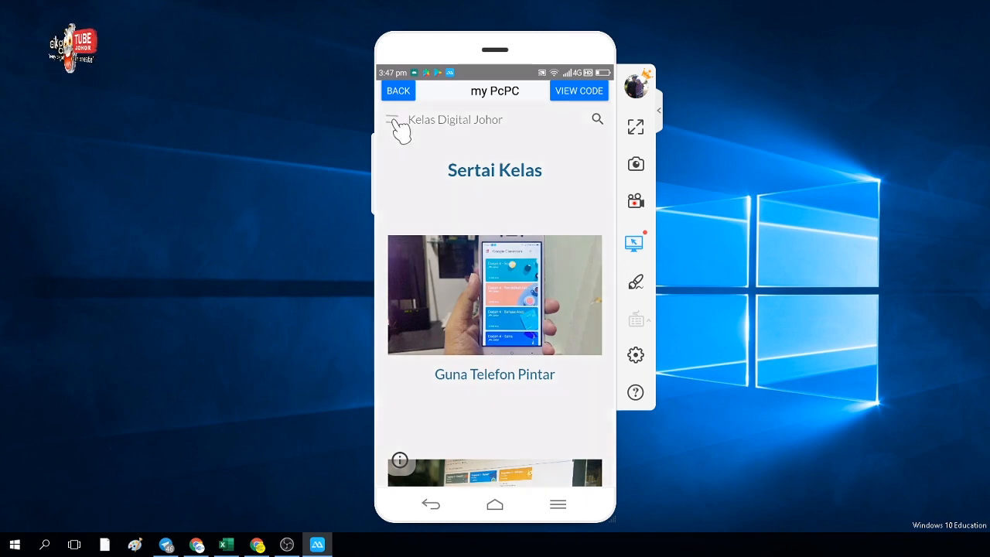
pyautogui.click(392, 121)
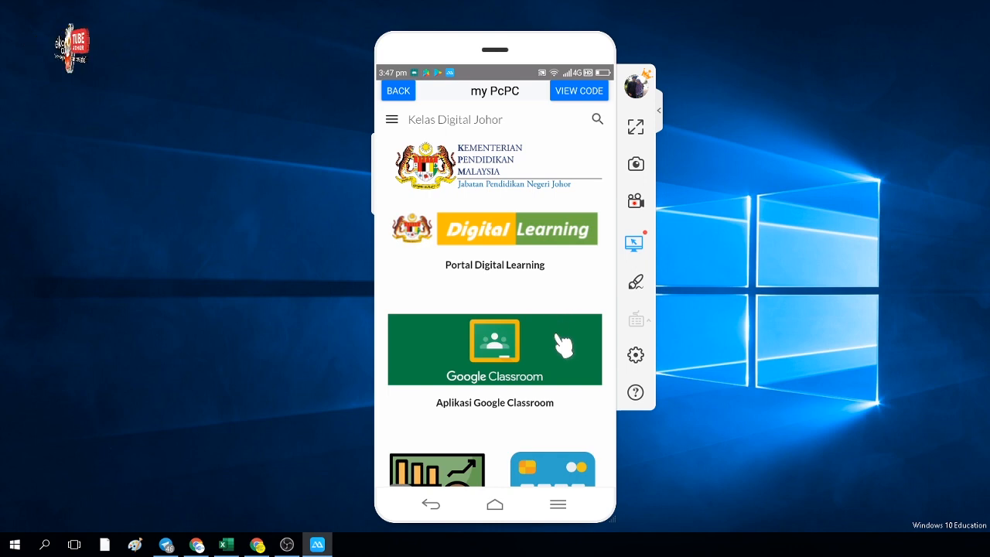
pyautogui.moveTo(564, 348); pyautogui.dragTo(569, 287)
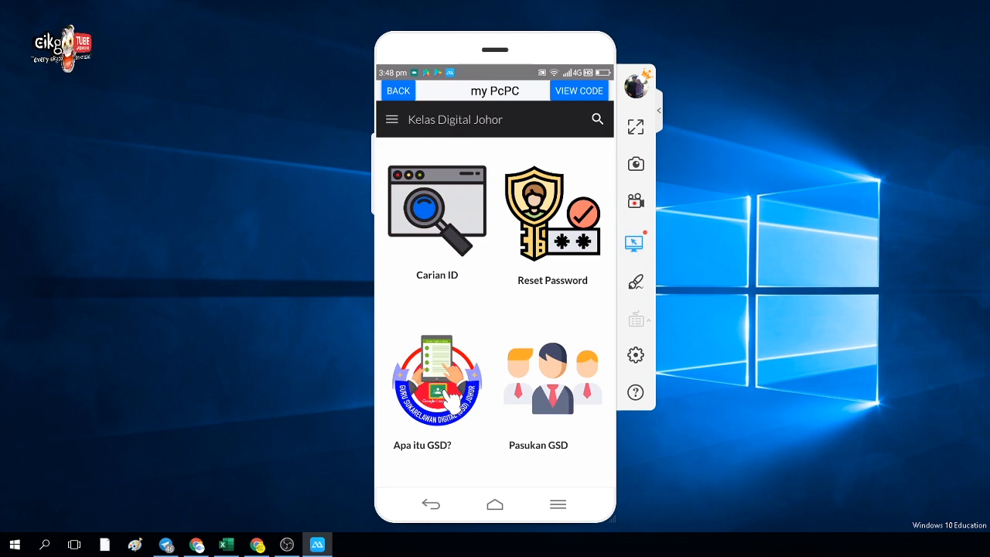
# Step: Test the Apa itu GSD? page in the live app by reading through it and returning home with its Kembali link
pyautogui.click(455, 399)
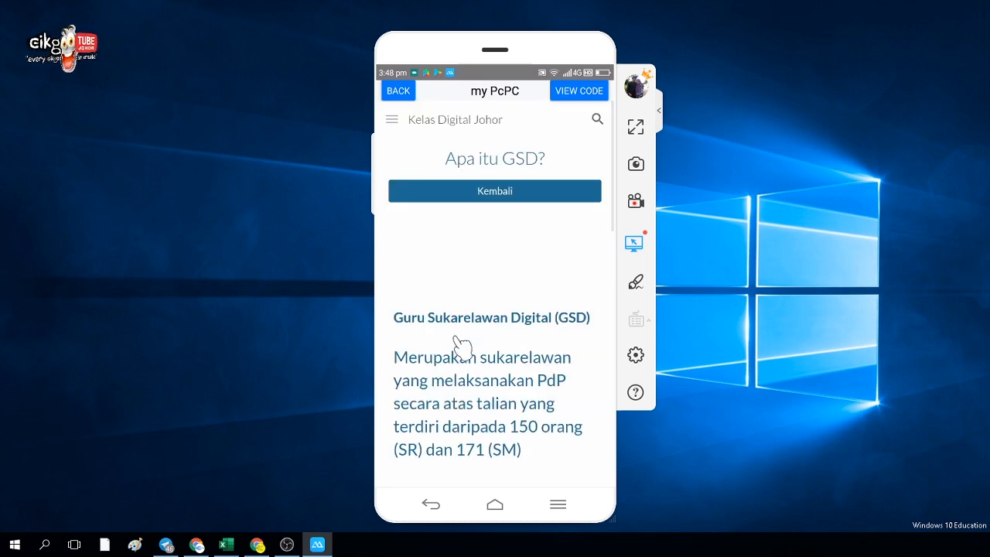
pyautogui.scroll(-2, 462, 347)
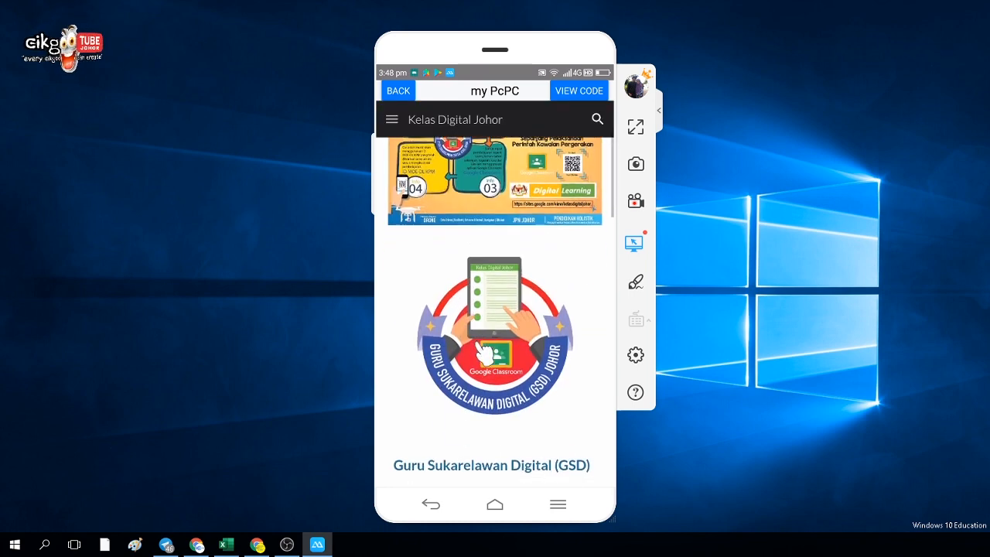
pyautogui.scroll(-4, 496, 261)
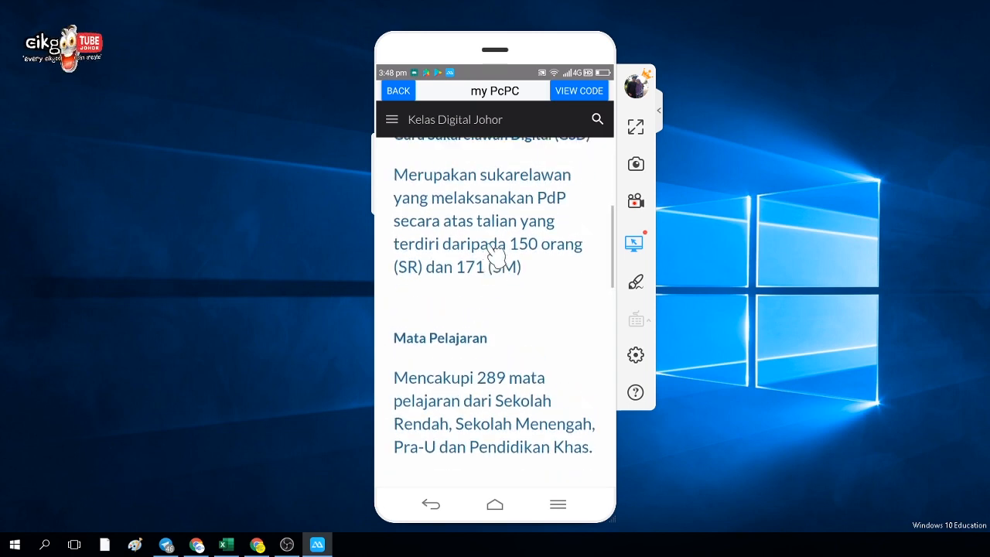
pyautogui.scroll(6, 498, 255)
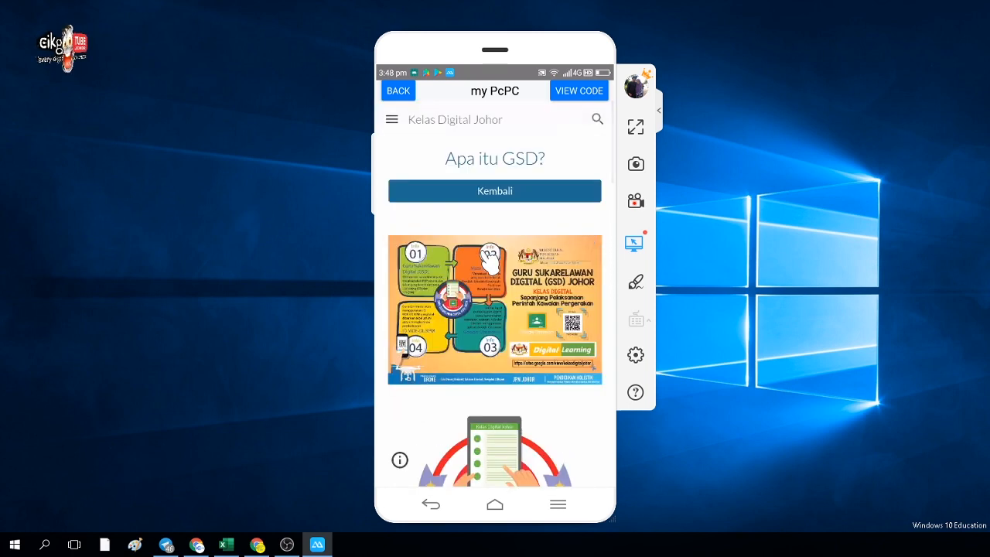
pyautogui.click(492, 191)
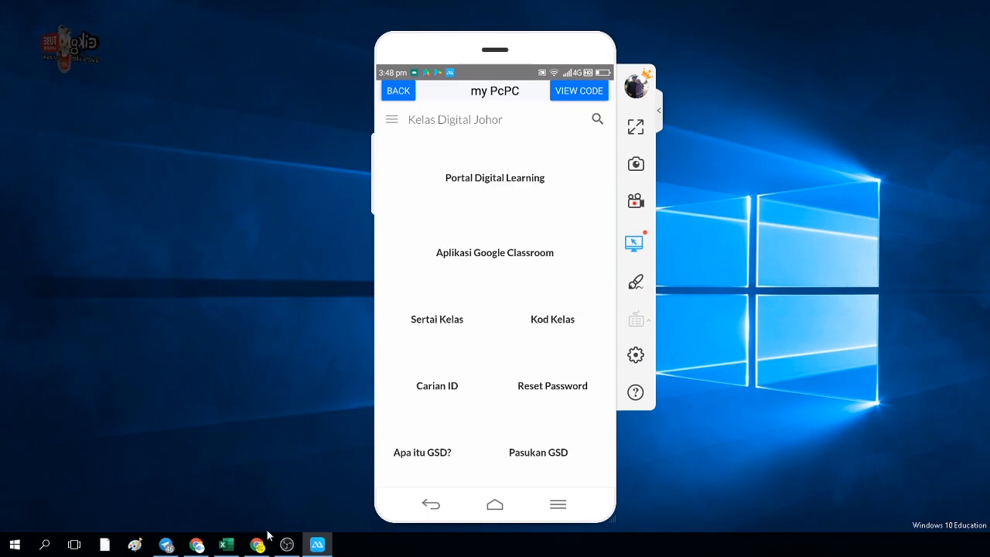
# Step: Review the open browser pages: site editor, published site, Thunkable pricing, Thunkable Live store page and the Thunkable designer
pyautogui.click(260, 543)
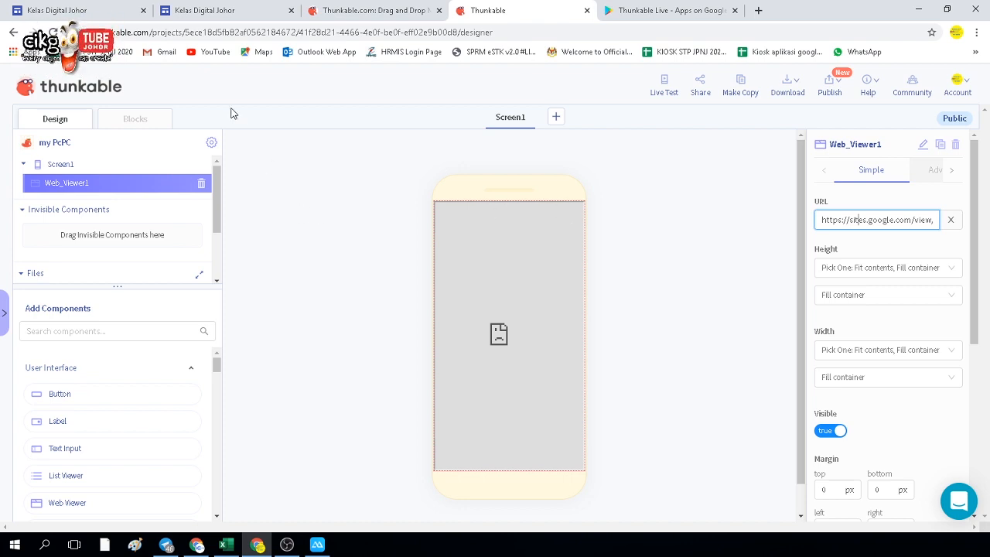
pyautogui.click(77, 10)
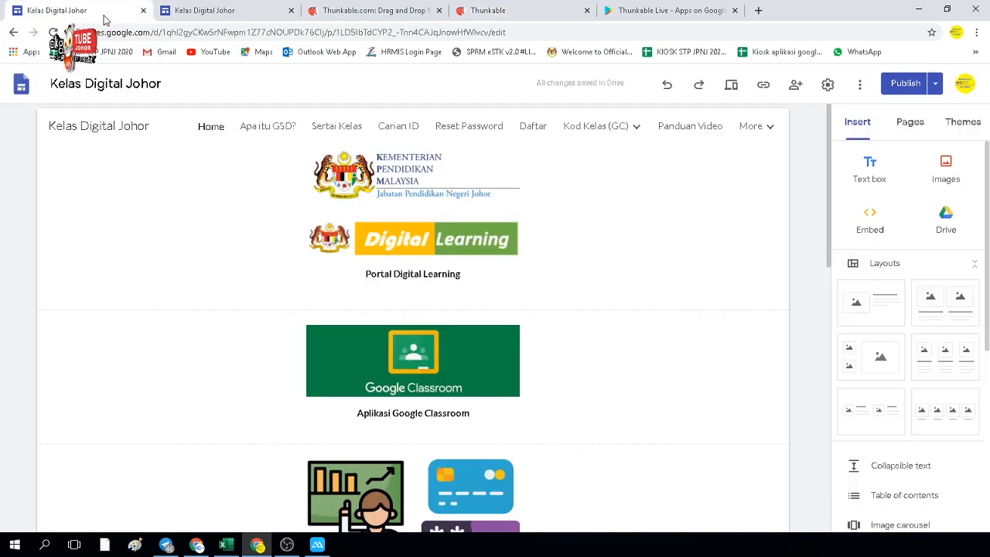
pyautogui.click(660, 12)
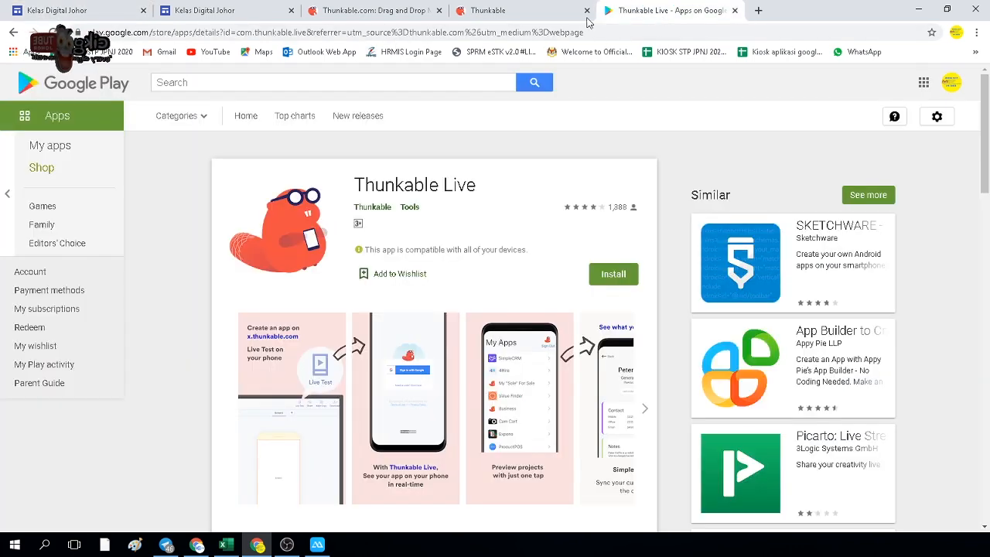
pyautogui.click(230, 11)
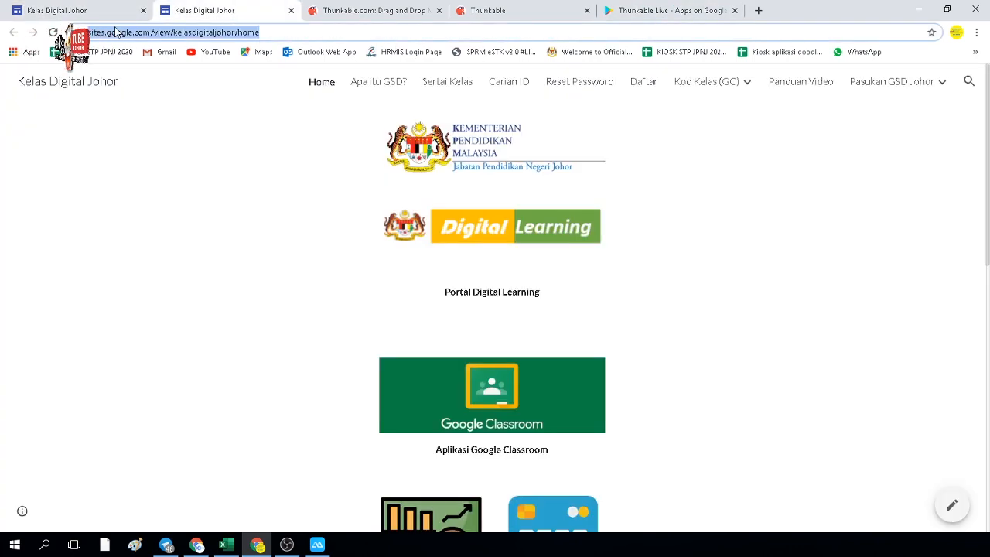
pyautogui.click(87, 10)
pyautogui.click(216, 17)
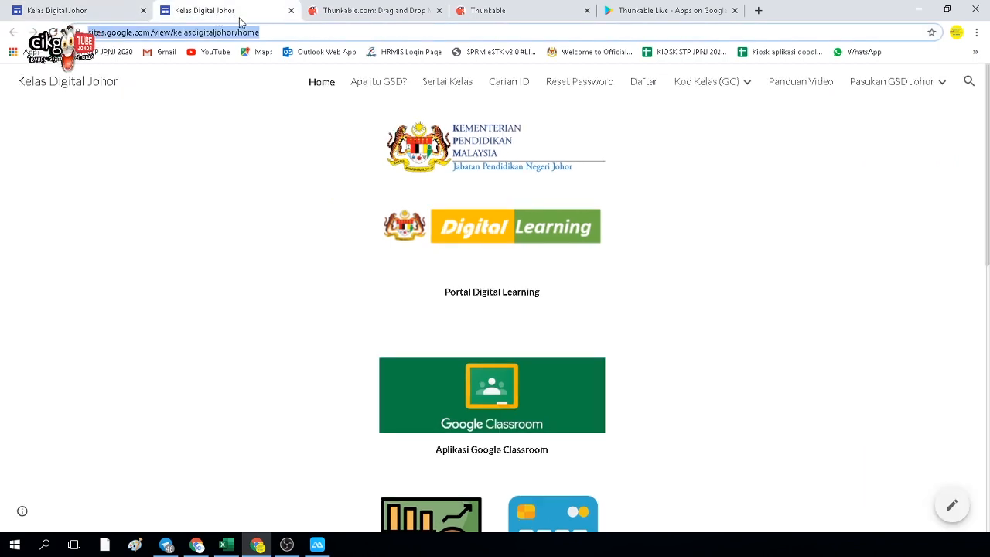
pyautogui.click(352, 15)
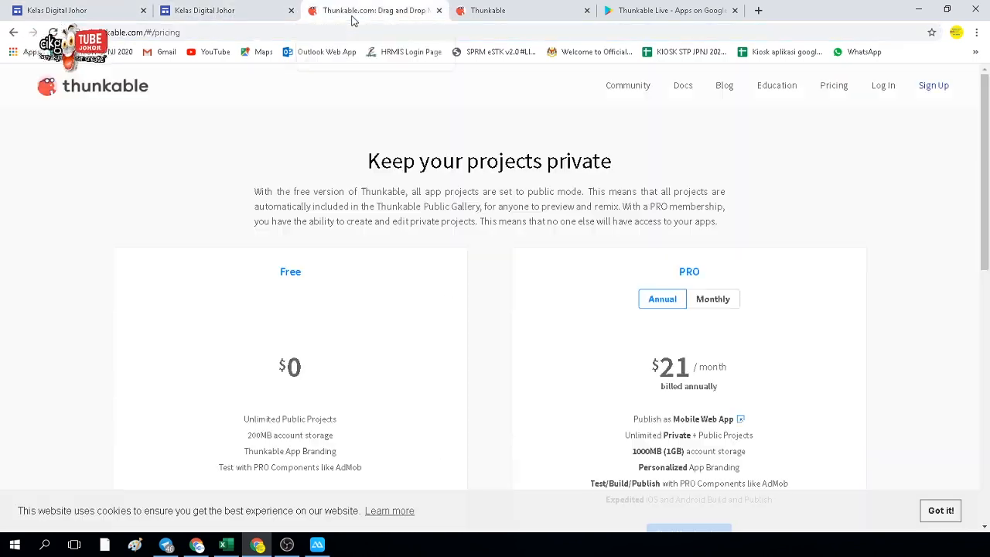
pyautogui.click(492, 19)
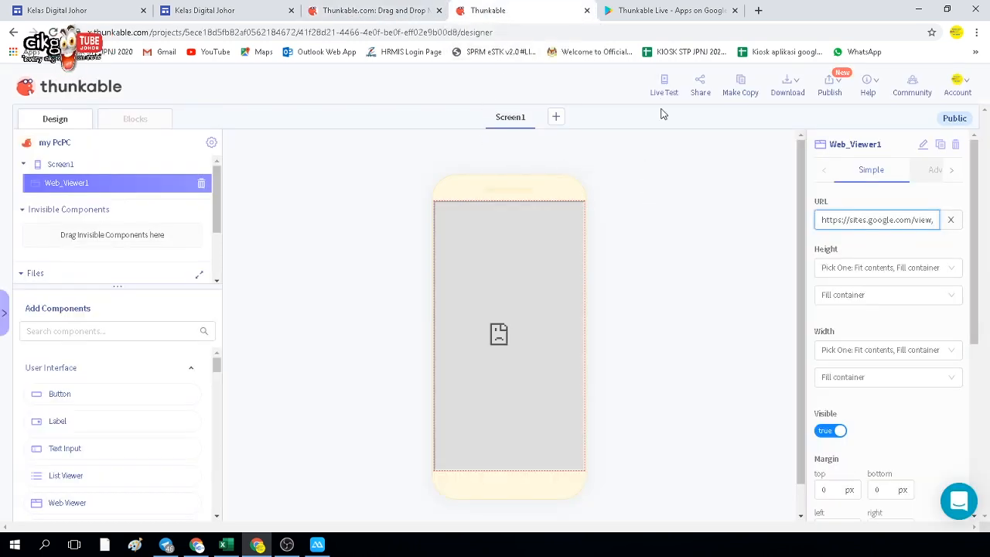
# Step: Compare the live app on the mirrored phone with the my PcPC project in the Thunkable designer
pyautogui.click(919, 9)
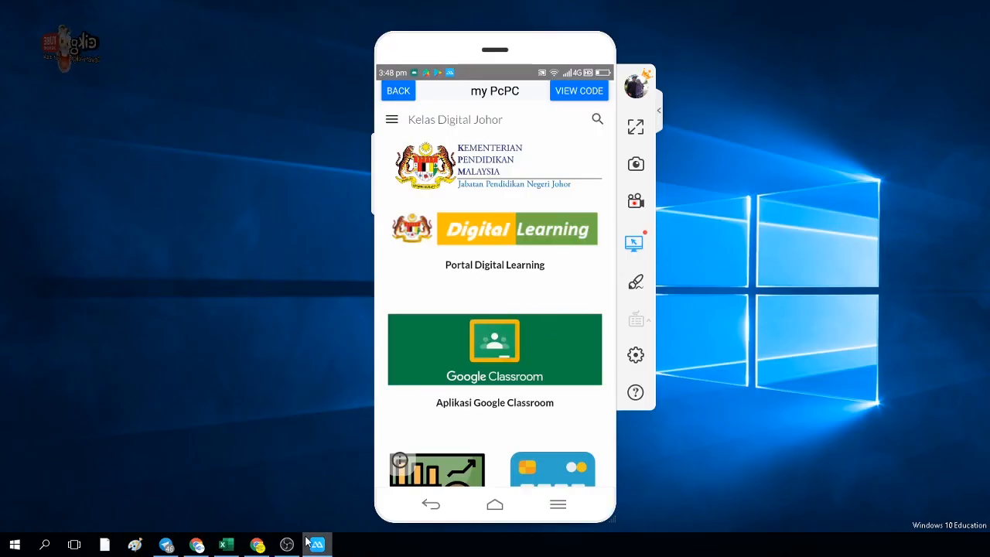
pyautogui.moveTo(268, 550)
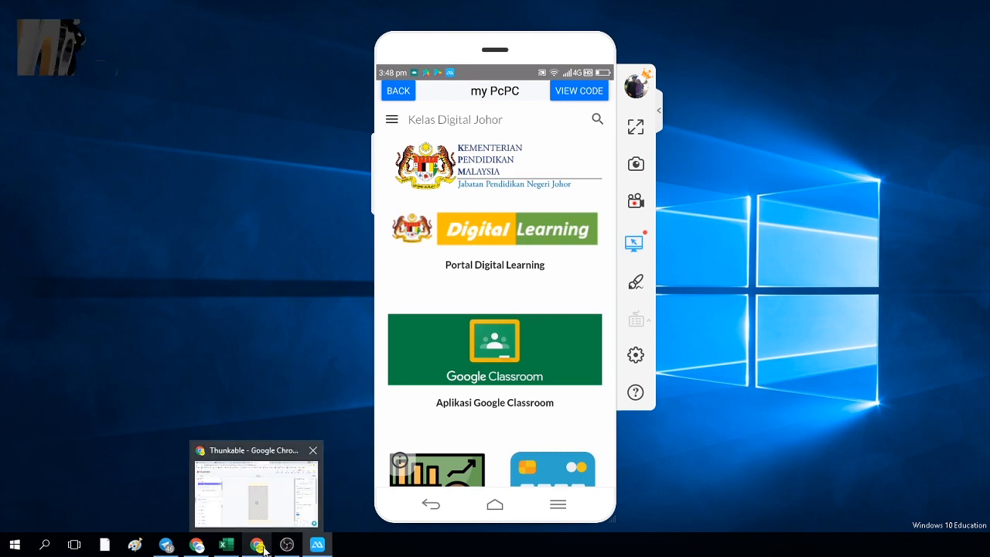
pyautogui.click(259, 546)
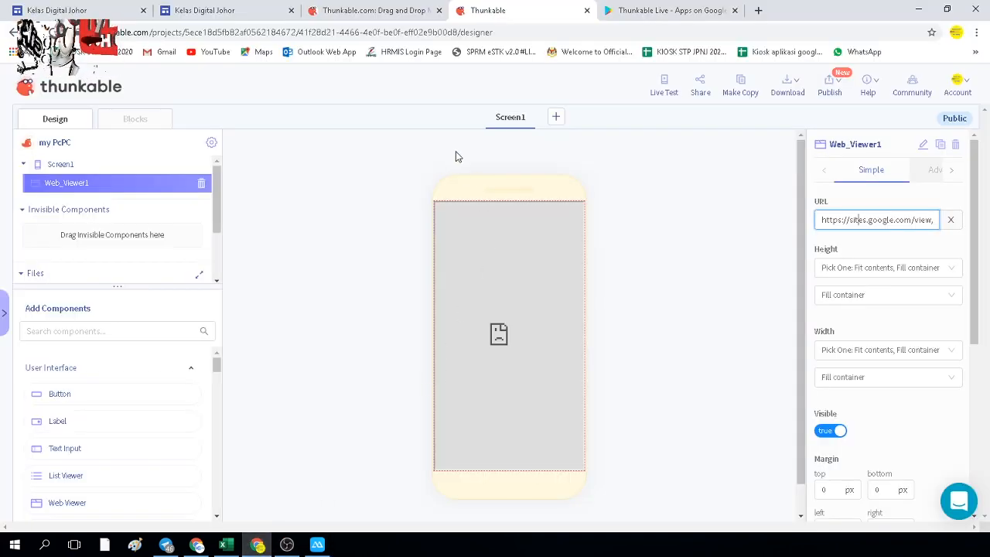
pyautogui.click(318, 548)
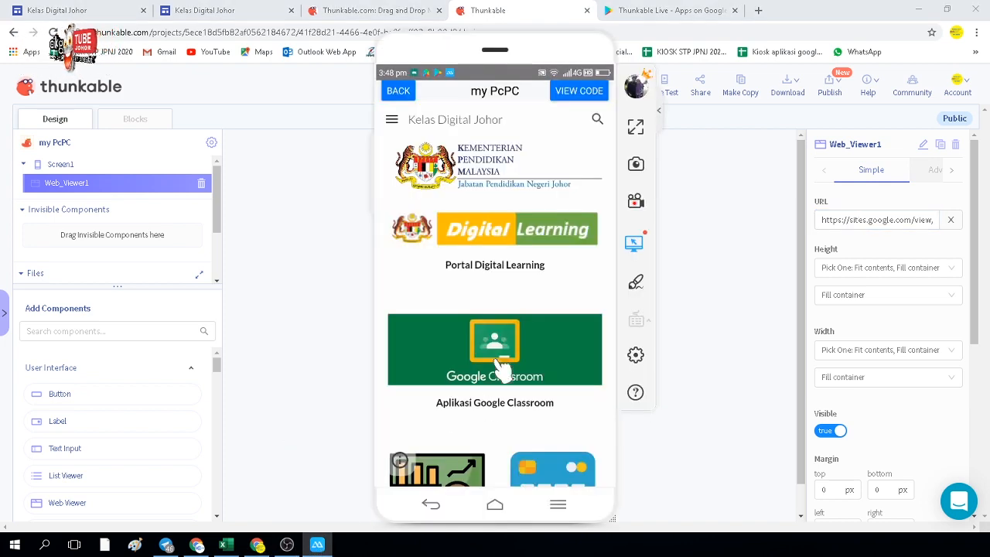
pyautogui.click(918, 10)
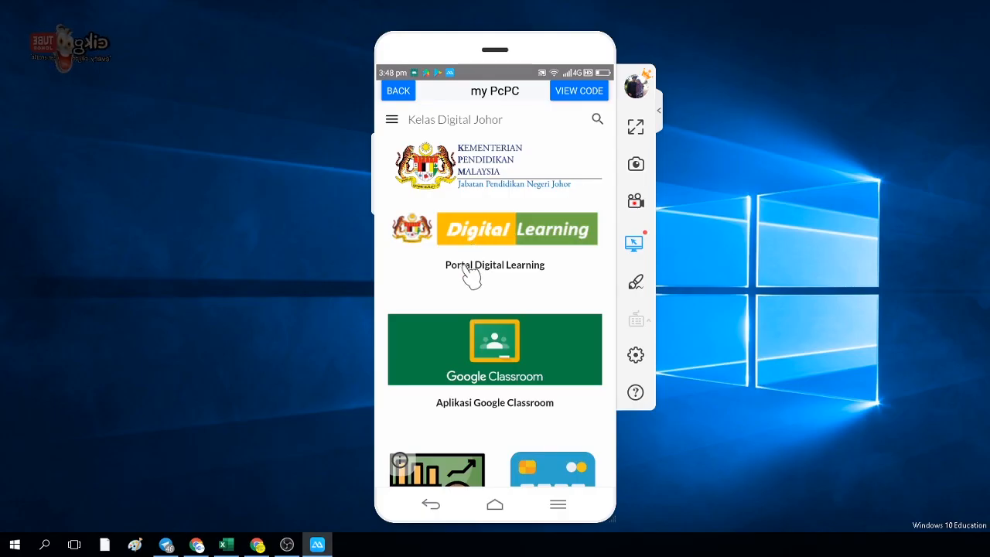
pyautogui.click(259, 547)
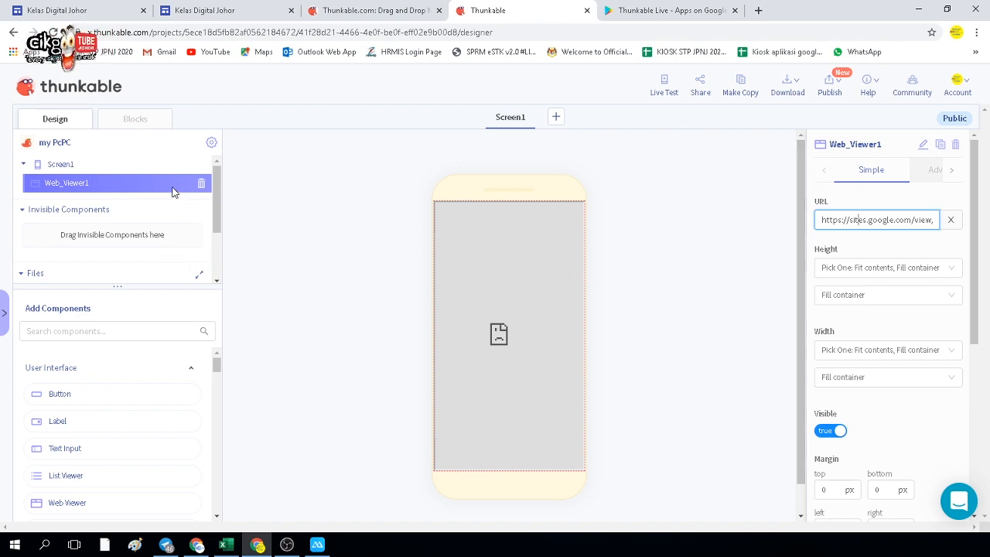
# Step: Look at the project's Blocks editor and the user interface components offered in the designer
pyautogui.click(128, 123)
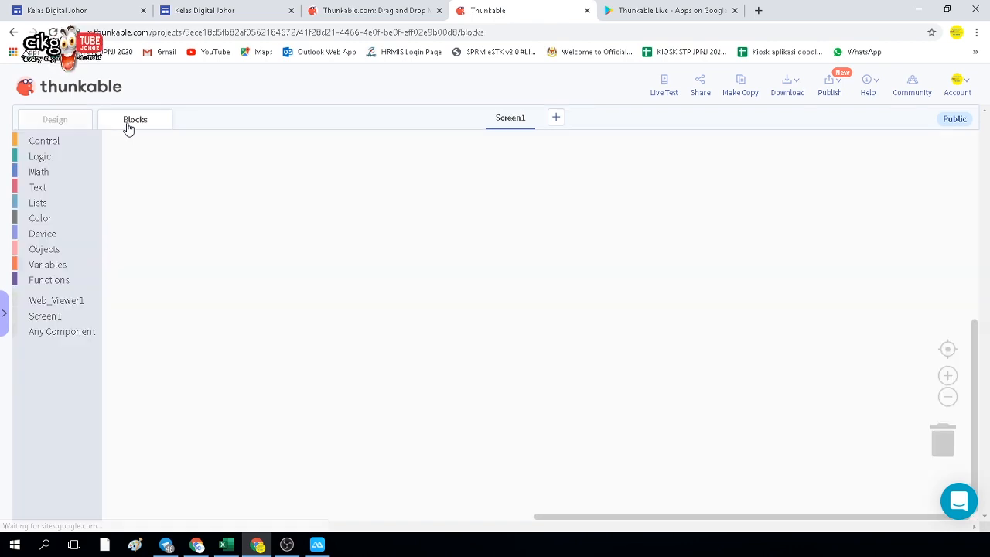
pyautogui.click(71, 123)
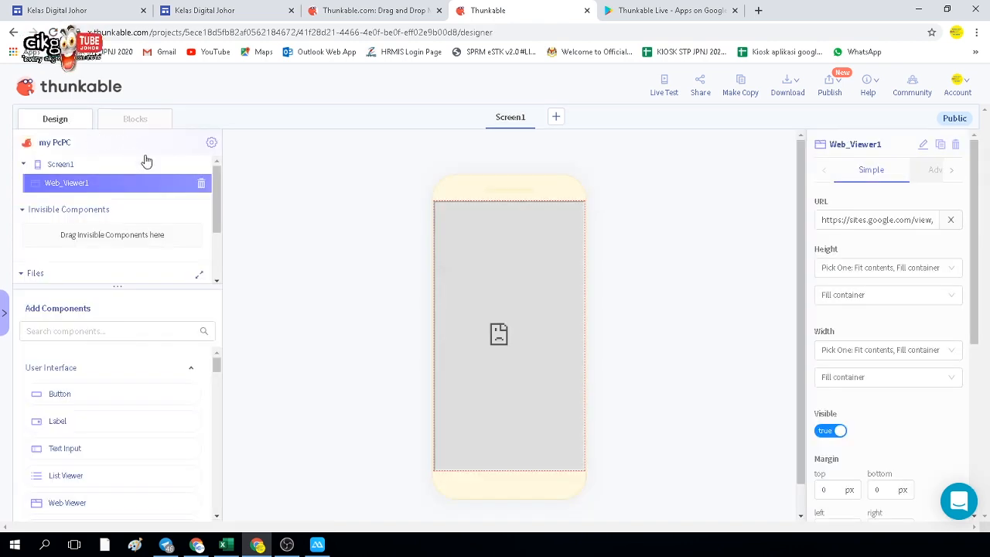
pyautogui.scroll(-1, 92, 412)
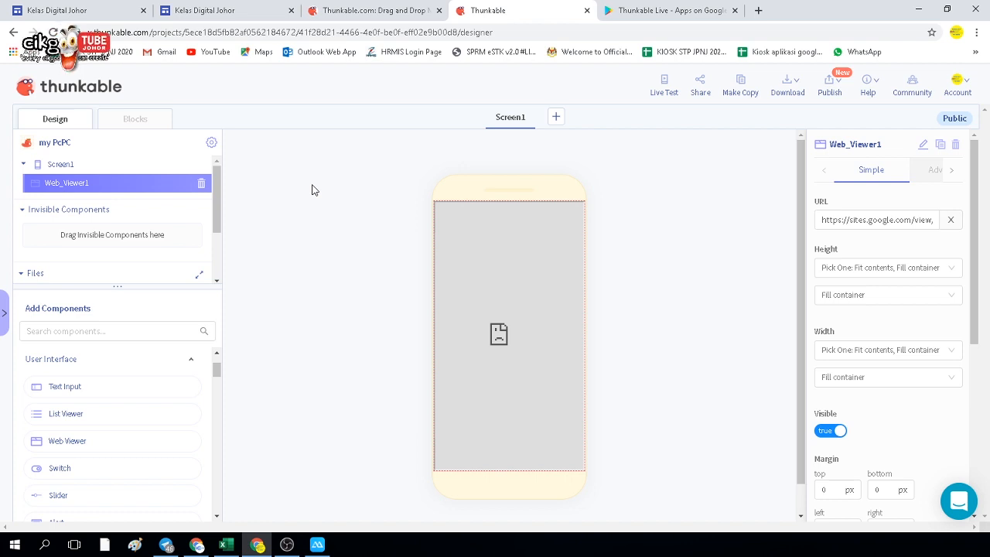
# Step: Preview the published site in a separate browser window narrowed to phone width, close that window and return to the site editor
pyautogui.click(257, 16)
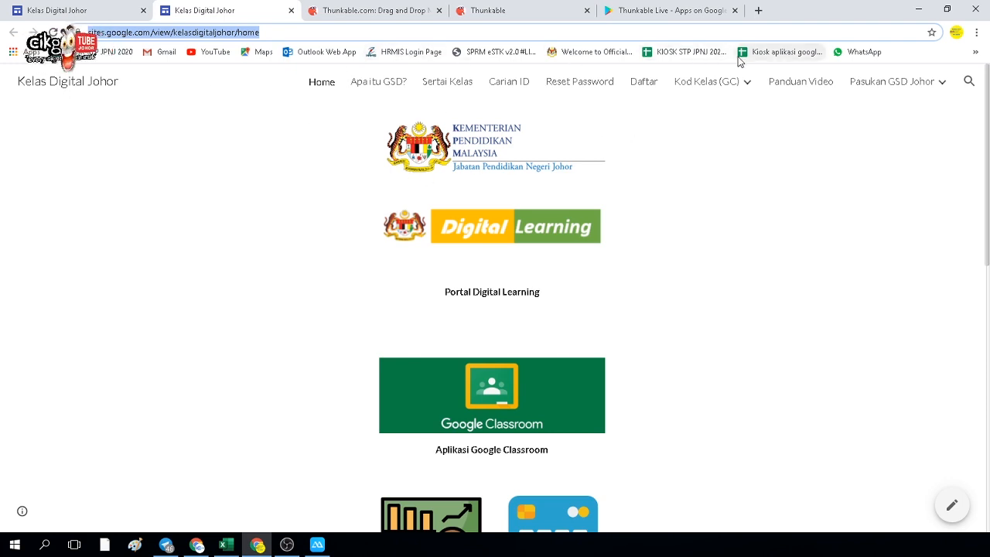
pyautogui.moveTo(252, 12); pyautogui.dragTo(475, 133)
pyautogui.click(947, 9)
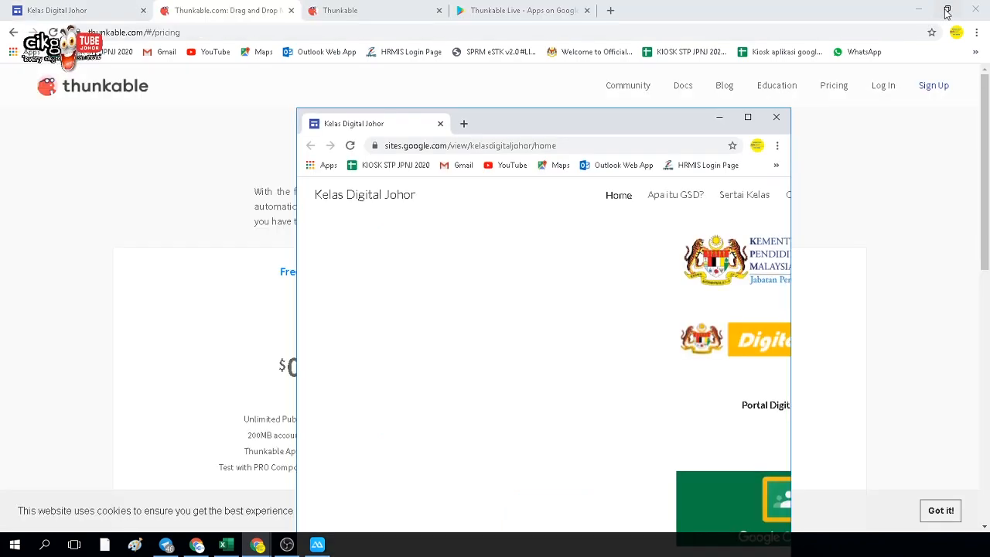
pyautogui.moveTo(303, 249); pyautogui.dragTo(481, 260)
pyautogui.scroll(-6, 730, 250)
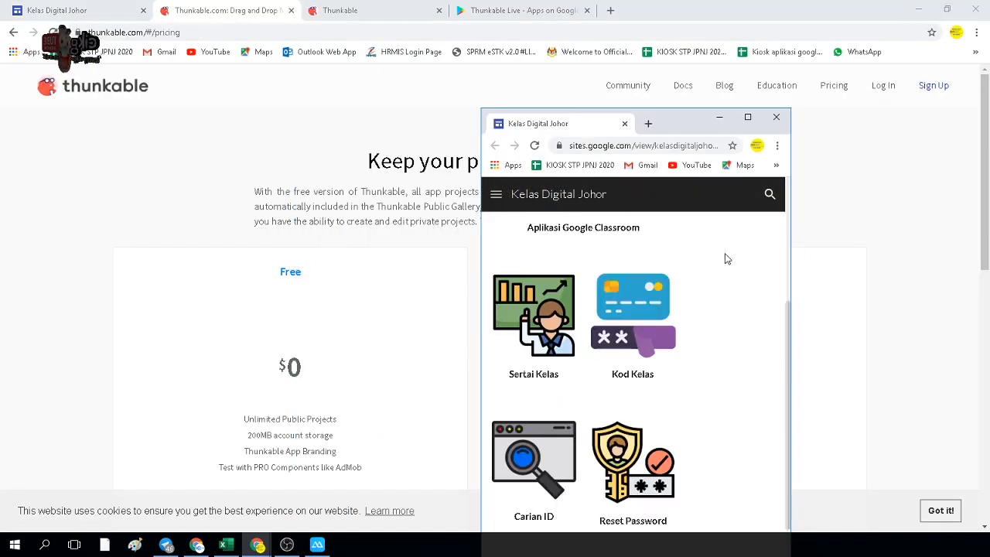
pyautogui.scroll(6, 724, 261)
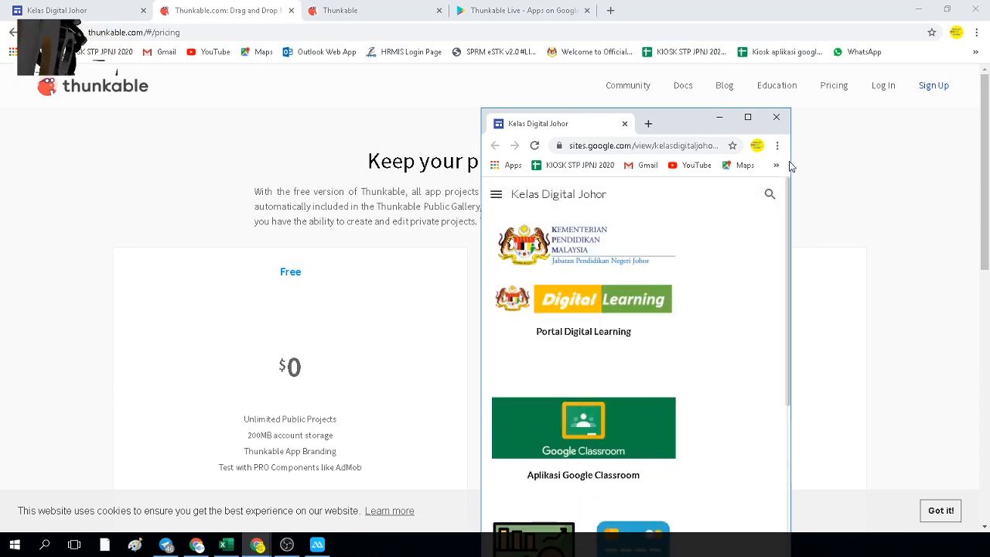
pyautogui.click(776, 117)
pyautogui.click(116, 15)
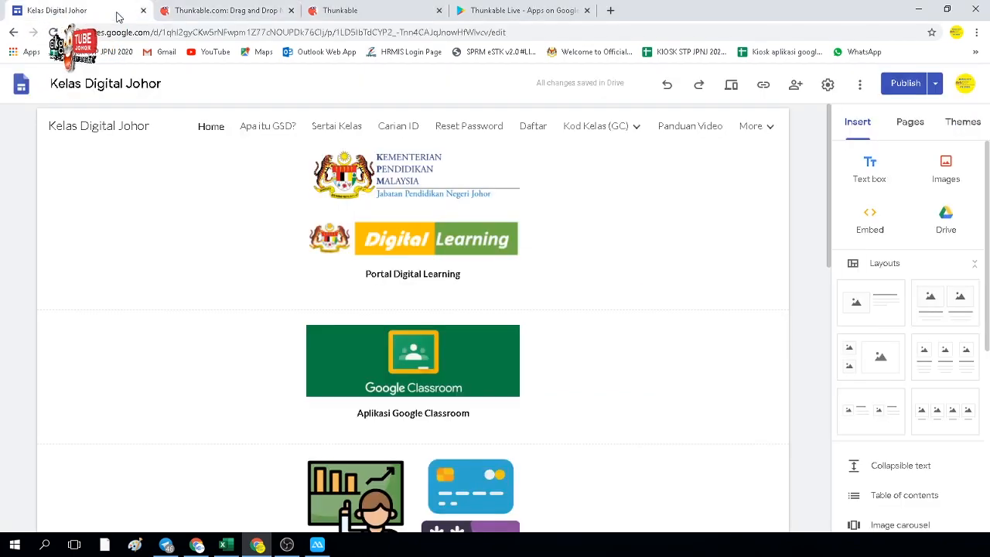
# Step: Request the Android app download of the my PcPC project from the Thunkable designer and dismiss the notification
pyautogui.click(341, 10)
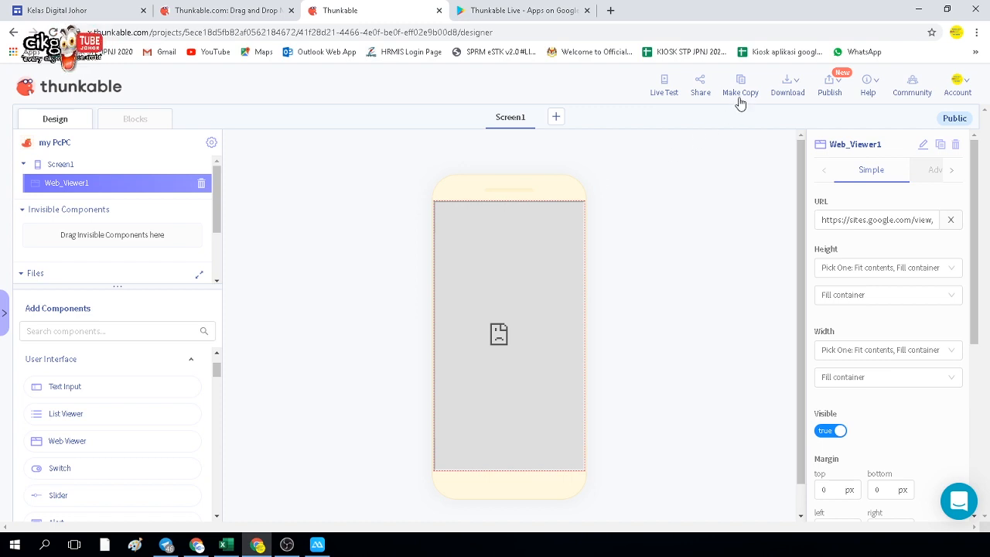
pyautogui.moveTo(791, 96)
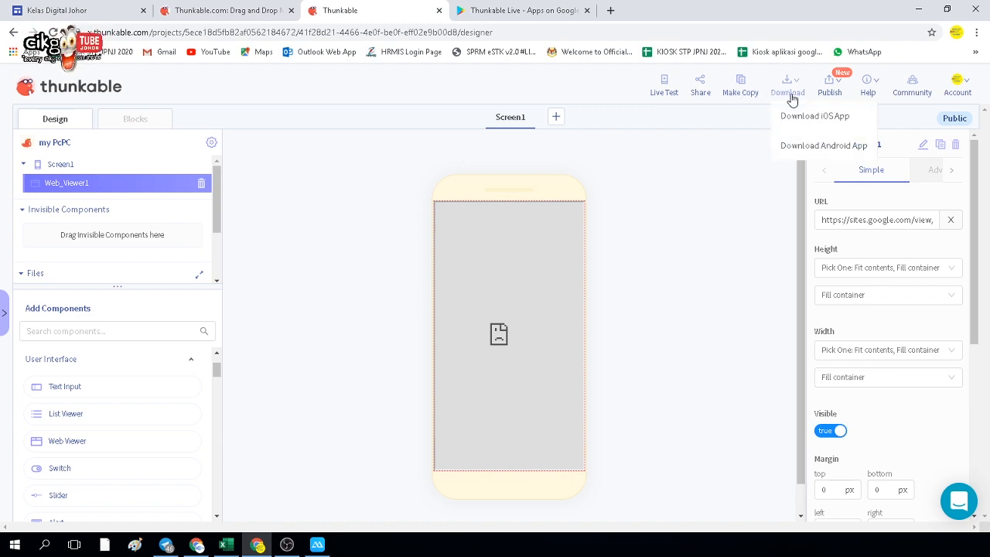
pyautogui.moveTo(835, 95)
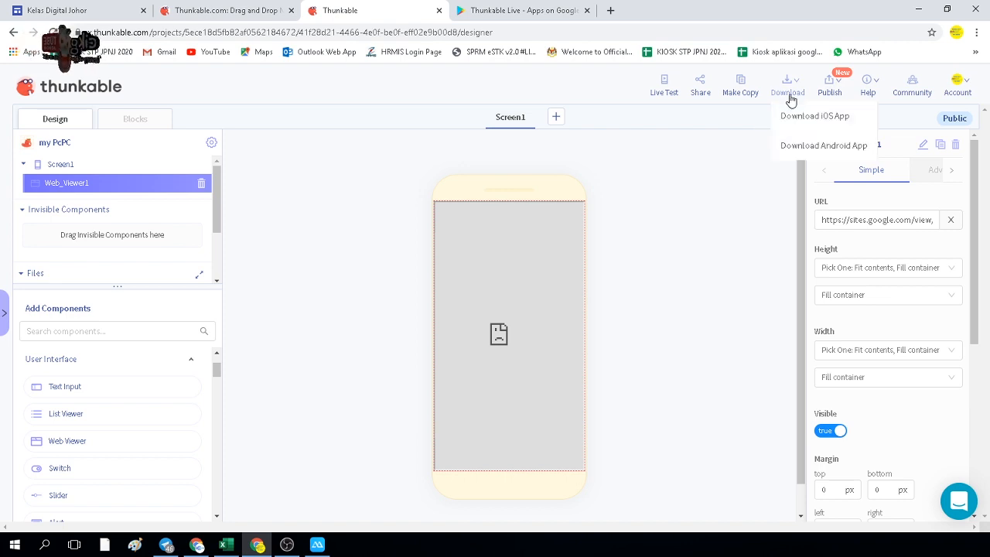
pyautogui.click(829, 153)
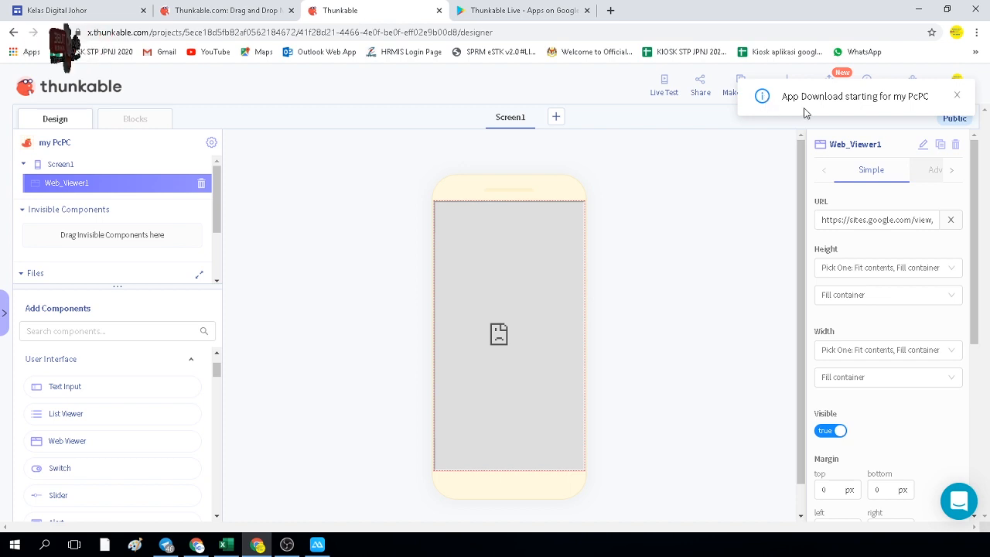
pyautogui.click(958, 96)
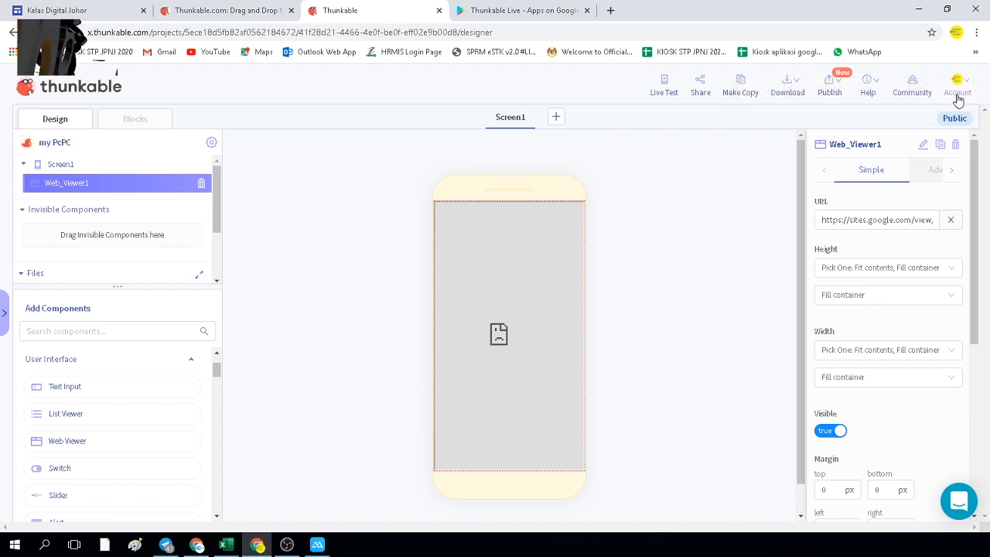
# Step: Check the browser's download history for the app file and return to the my PcPC project in the Thunkable designer
pyautogui.click(957, 33)
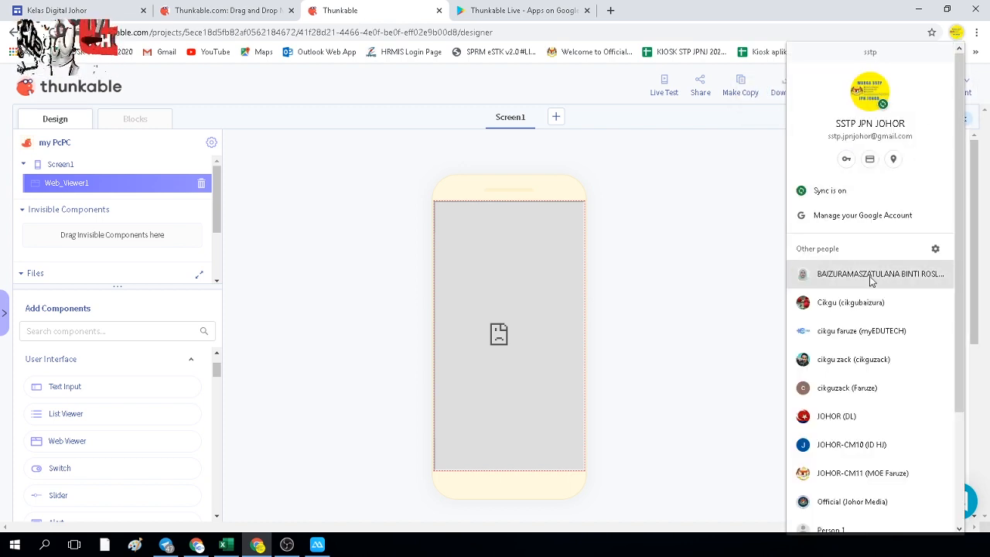
pyautogui.click(977, 32)
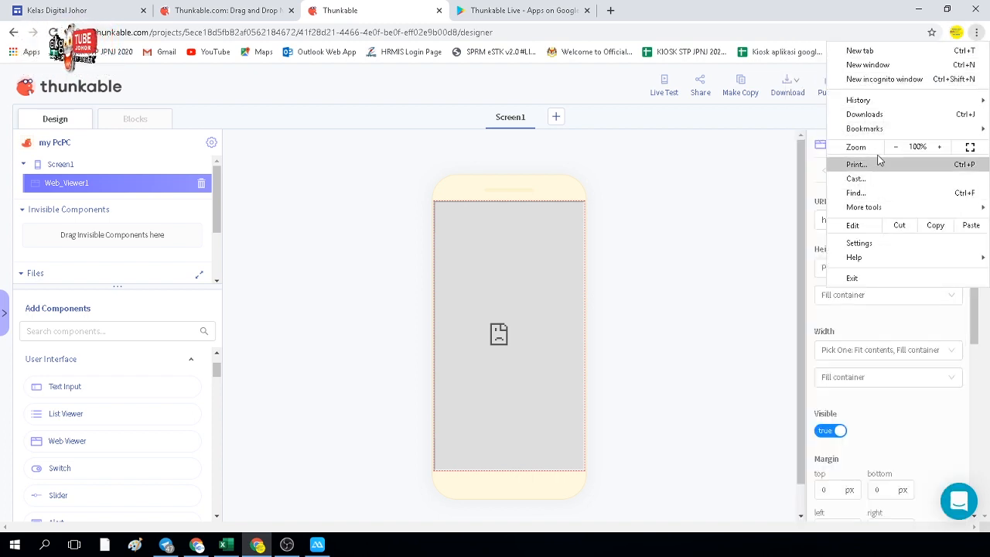
pyautogui.click(864, 113)
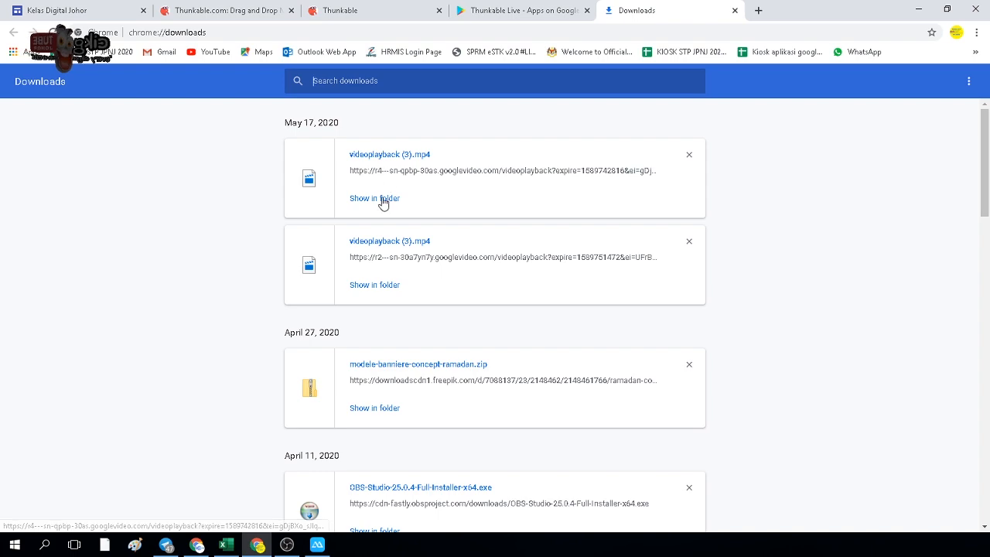
pyautogui.click(514, 10)
pyautogui.click(380, 10)
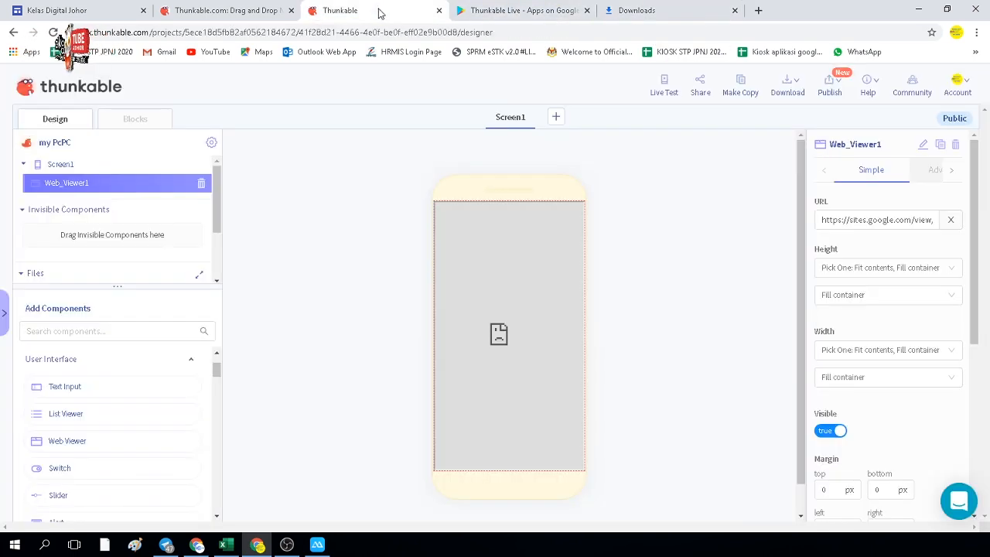
# Step: Request the Android app of the my PcPC project again and reload the designer page to get my PcPC.apk
pyautogui.moveTo(794, 98)
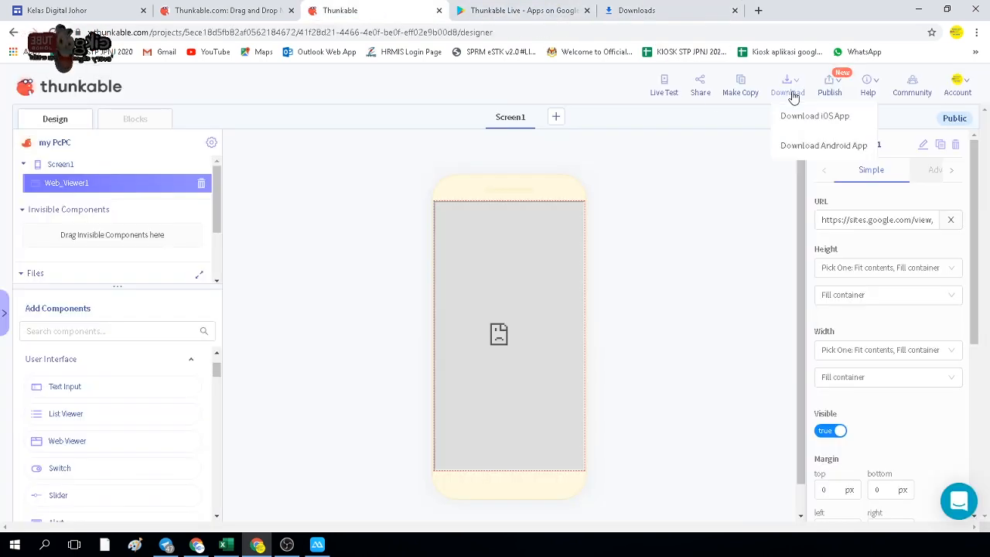
pyautogui.click(814, 150)
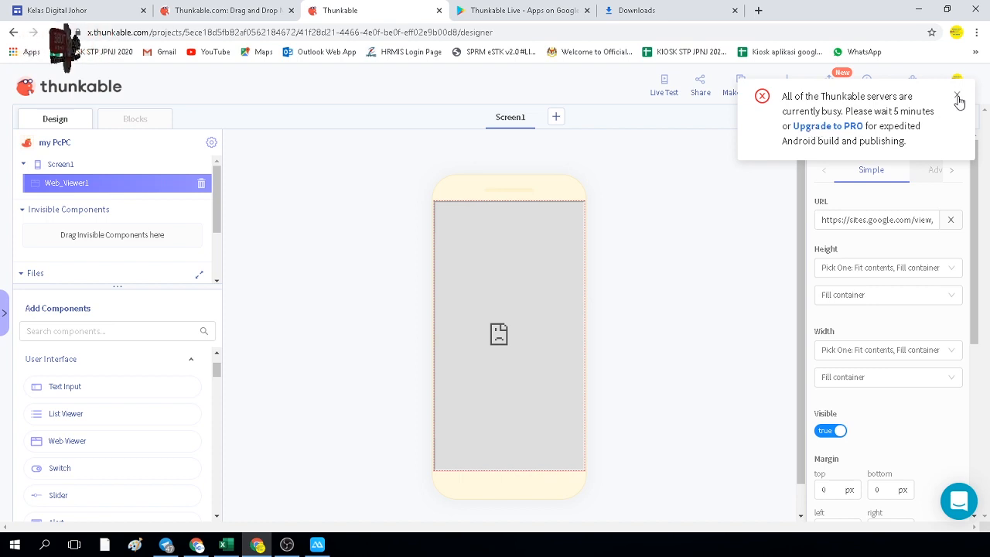
pyautogui.press('F5')
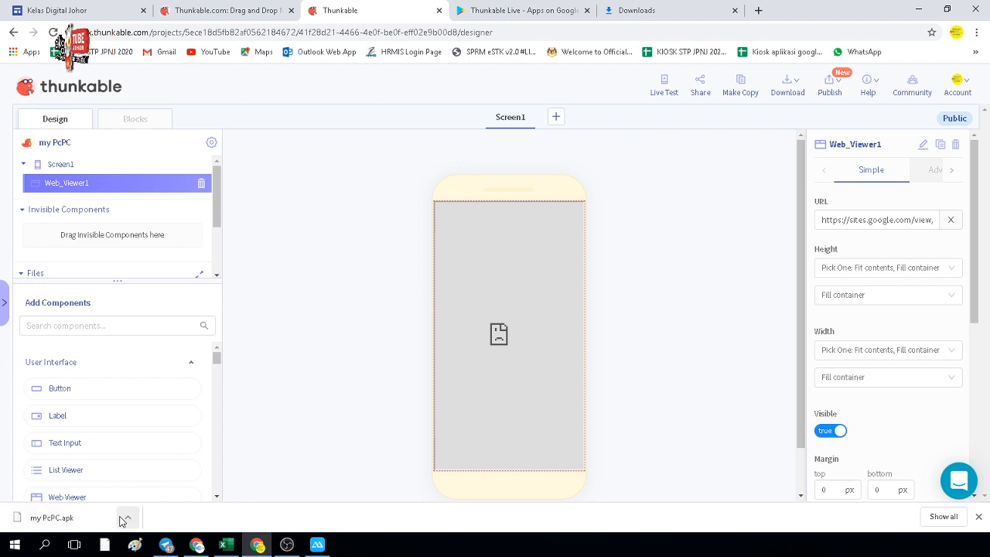
# Step: Locate the downloaded my PcPC.apk in its folder and place it on the desktop beside the mirrored phone
pyautogui.click(977, 32)
pyautogui.click(899, 115)
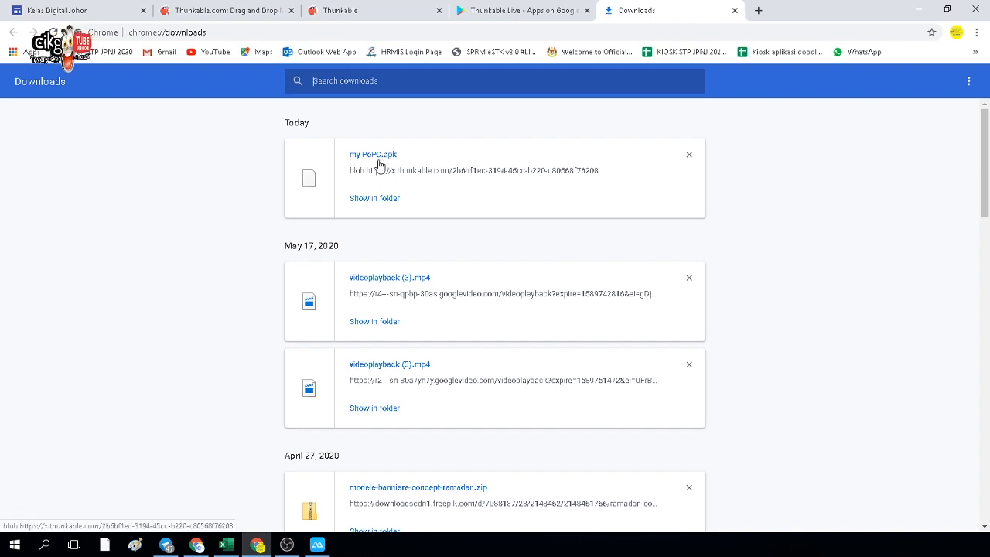
pyautogui.click(381, 200)
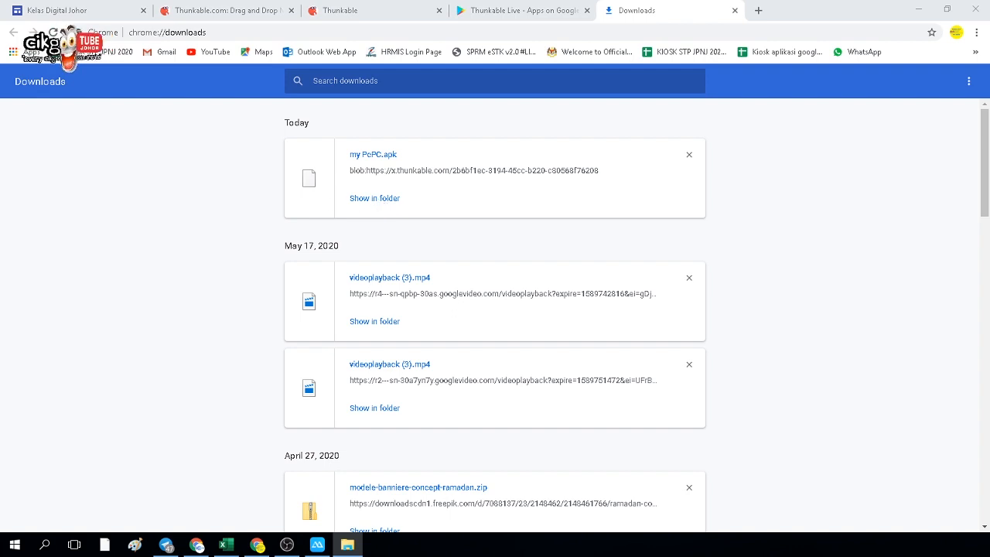
pyautogui.click(919, 11)
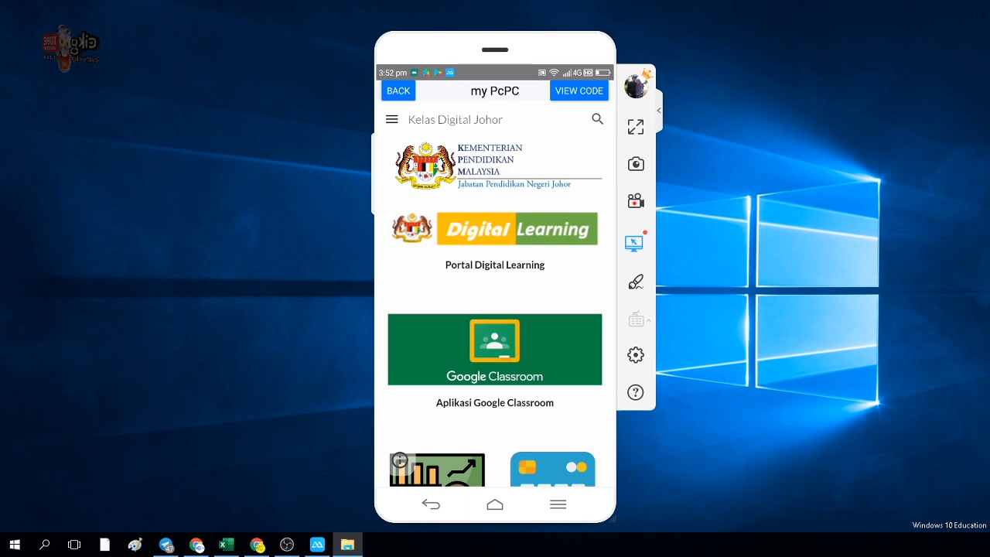
pyautogui.moveTo(239, 286); pyautogui.dragTo(847, 157)
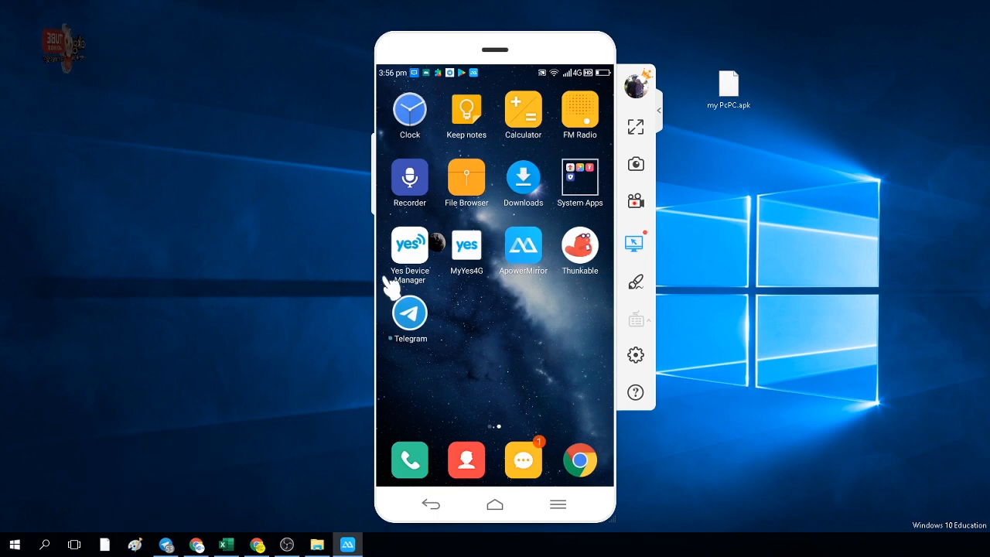
pyautogui.moveTo(735, 93); pyautogui.dragTo(740, 107)
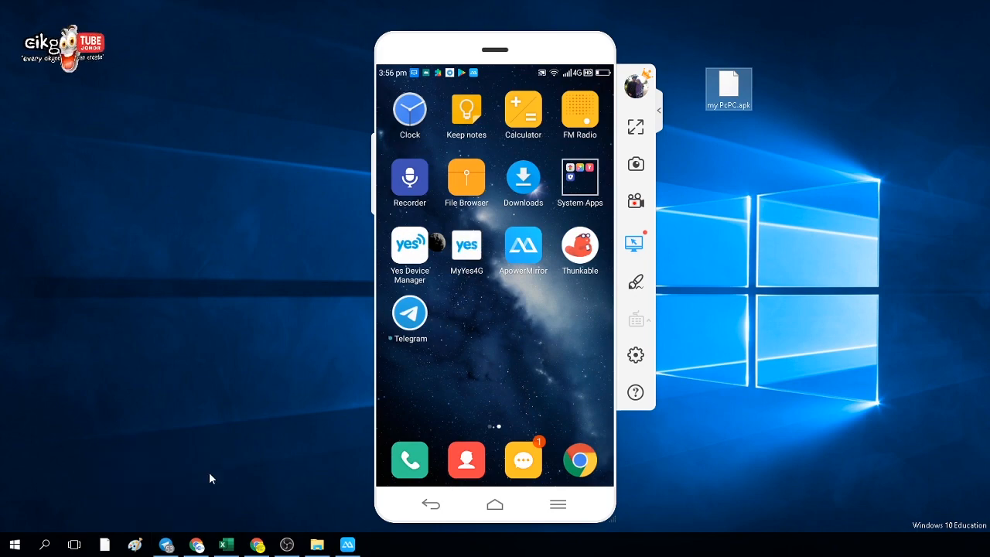
# Step: Switch to Telegram, send my PcPC.apk from the desktop to the contact used on the phone, and minimize Telegram
pyautogui.click(167, 545)
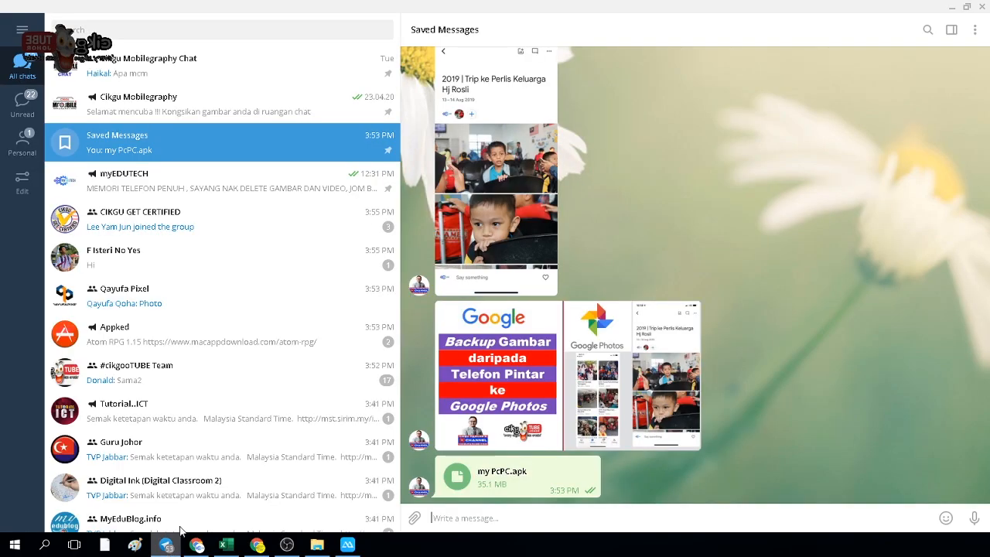
pyautogui.click(233, 260)
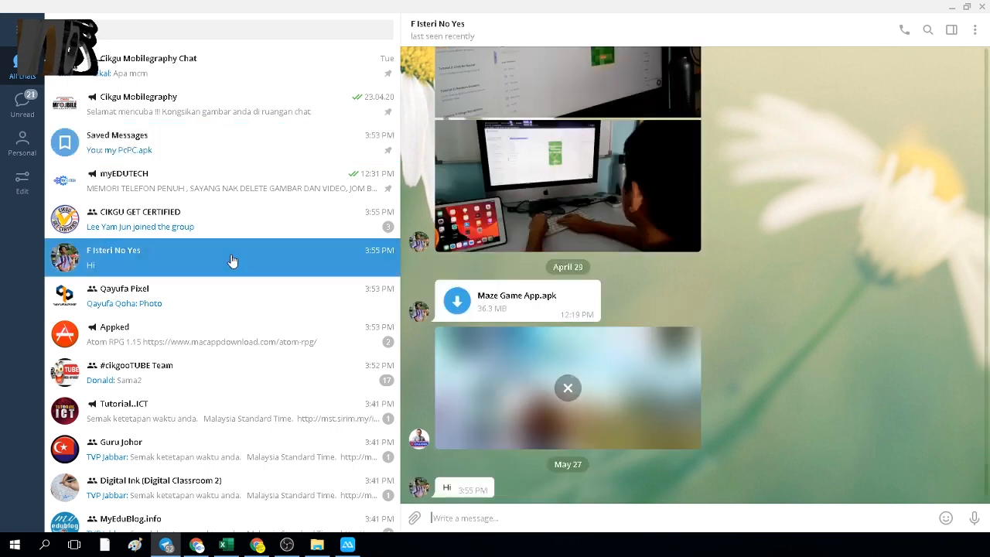
pyautogui.click(414, 520)
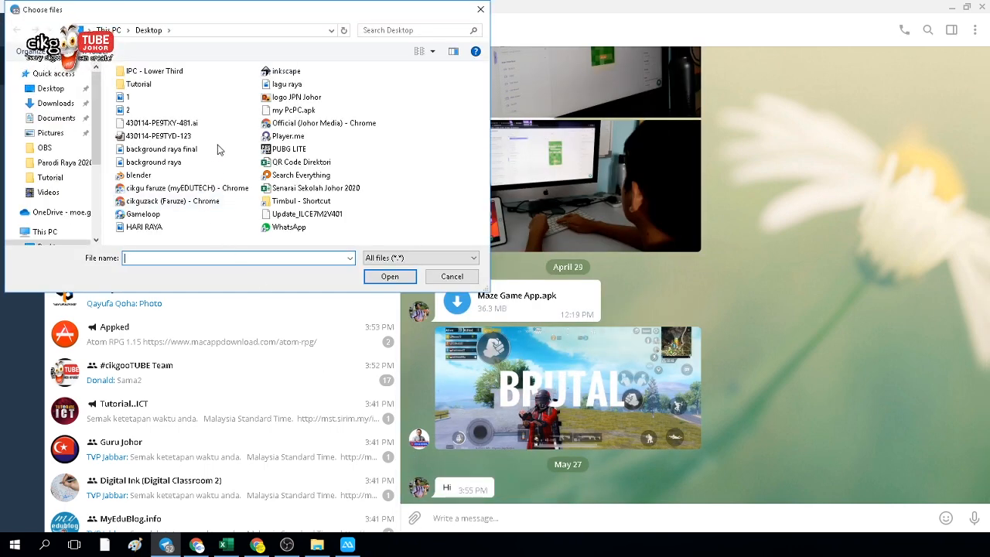
pyautogui.click(290, 116)
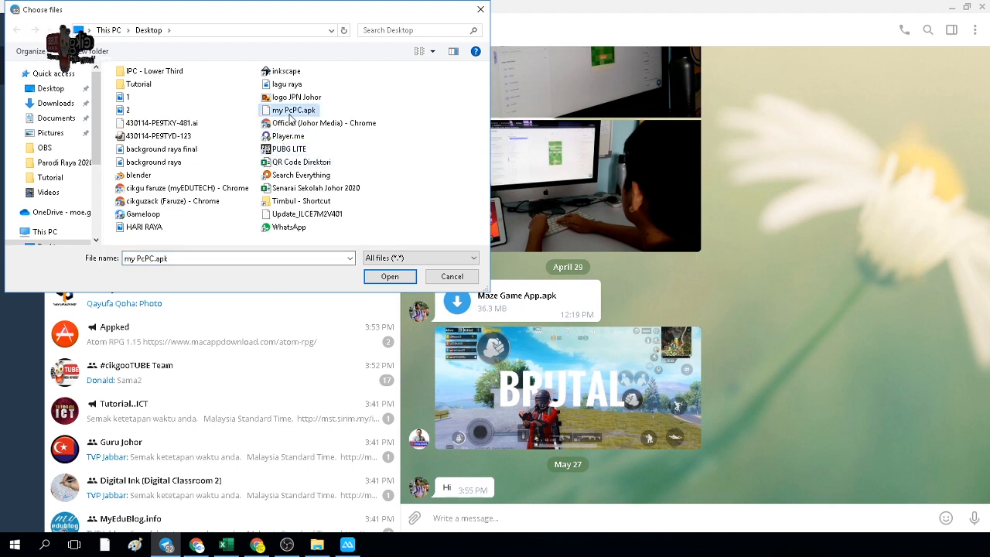
pyautogui.click(389, 277)
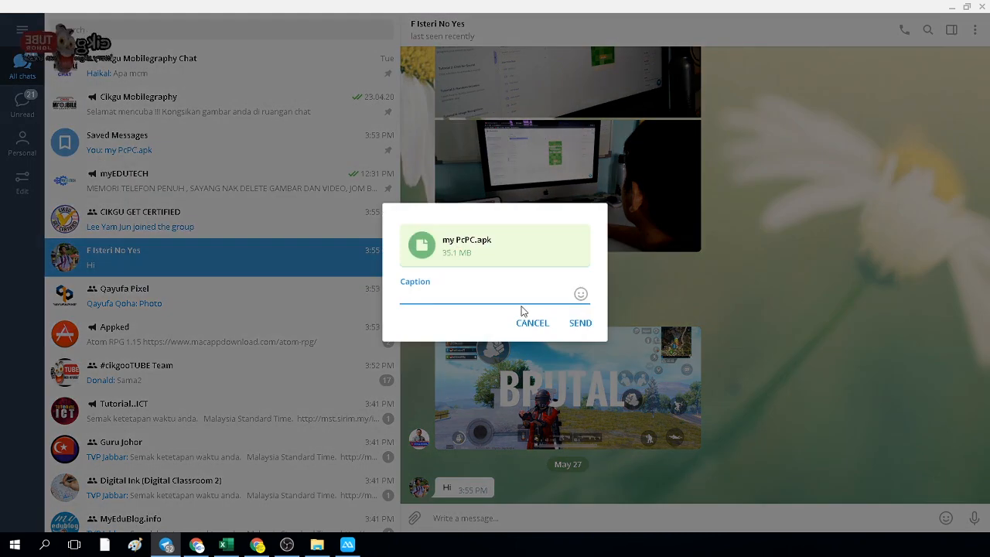
pyautogui.click(574, 323)
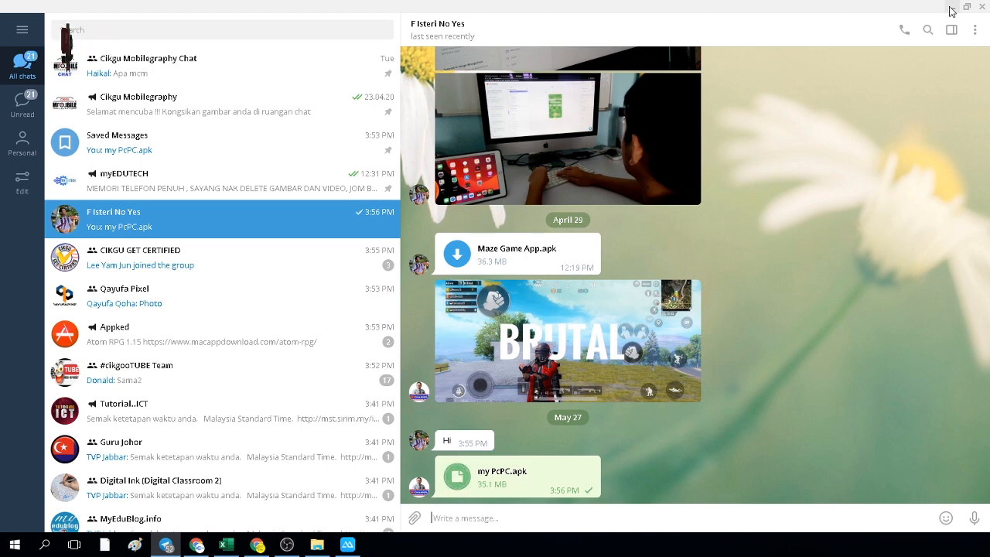
pyautogui.click(951, 9)
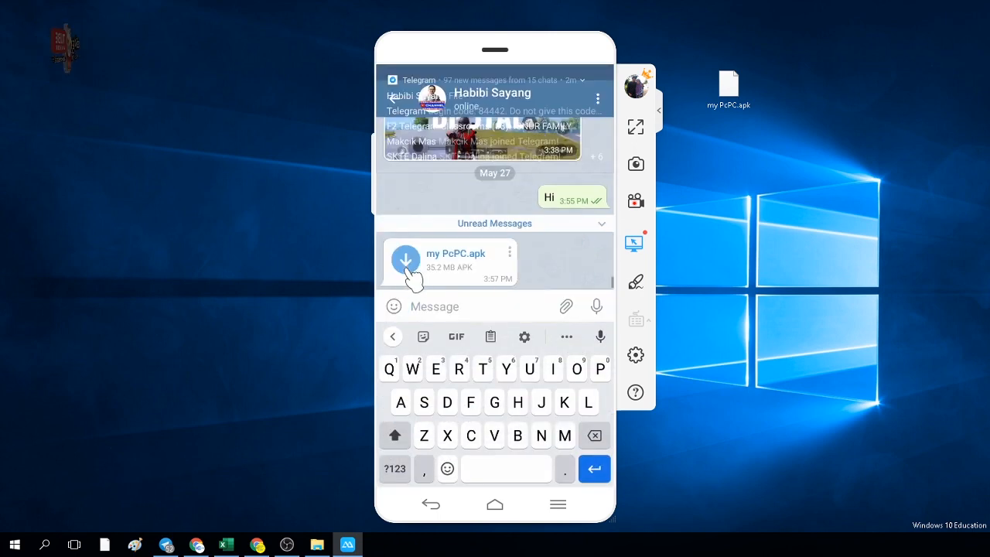
# Step: Install my PcPC.apk from the Telegram chat on the mirrored phone, allowing installation of apps from unknown sources
pyautogui.click(407, 268)
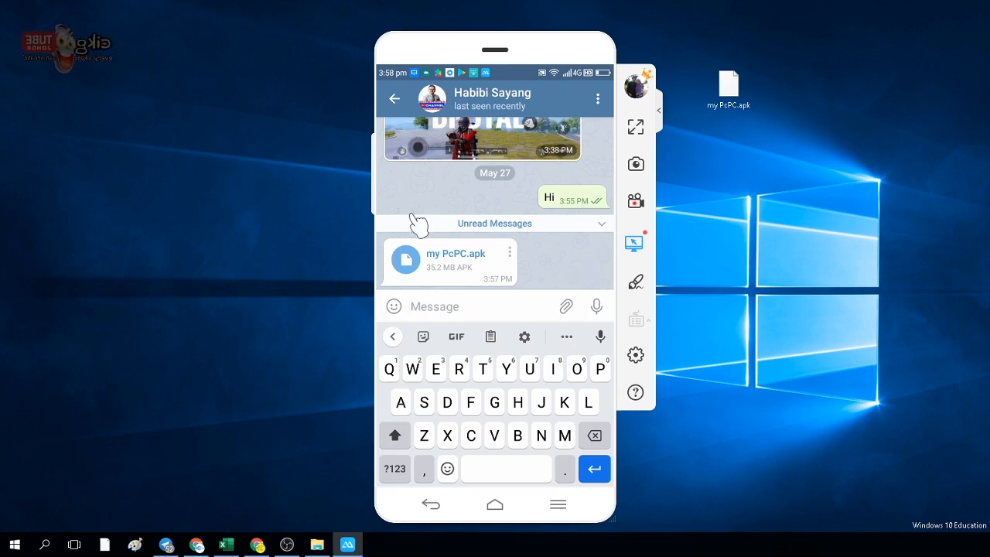
pyautogui.click(406, 261)
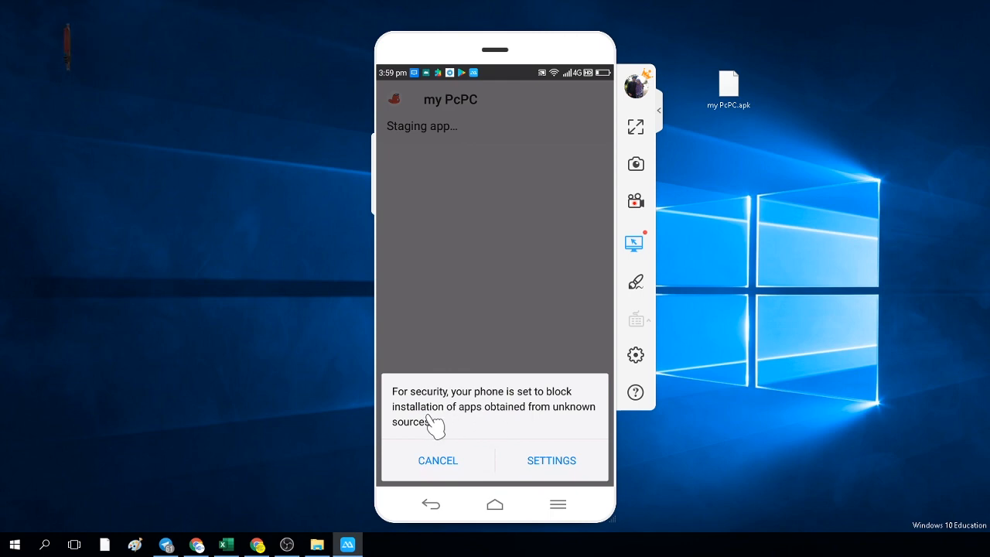
pyautogui.click(571, 465)
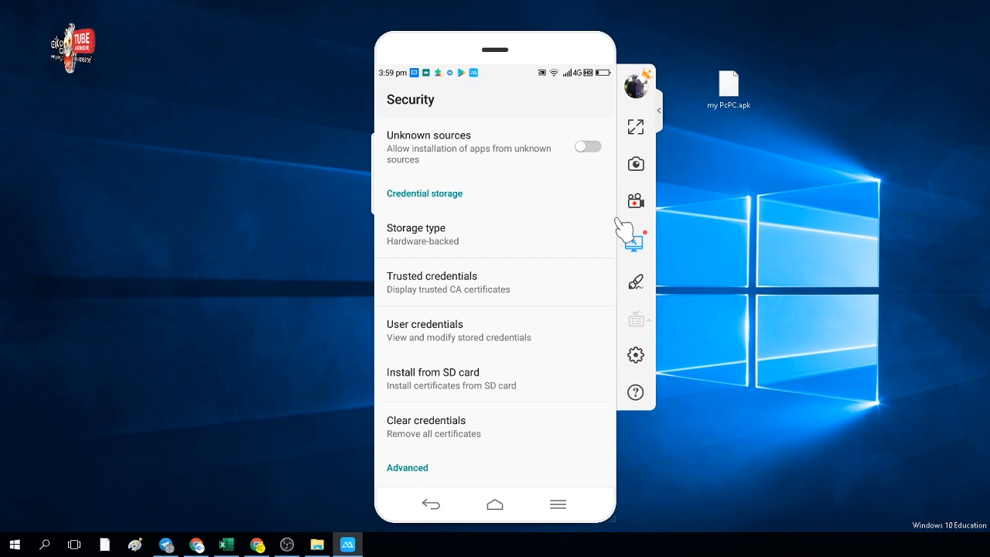
pyautogui.click(595, 146)
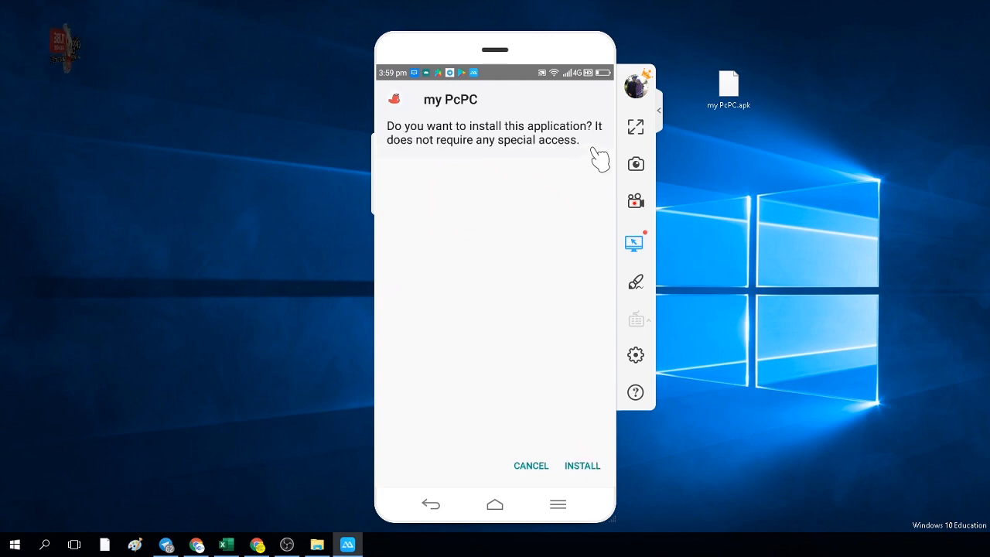
pyautogui.click(579, 462)
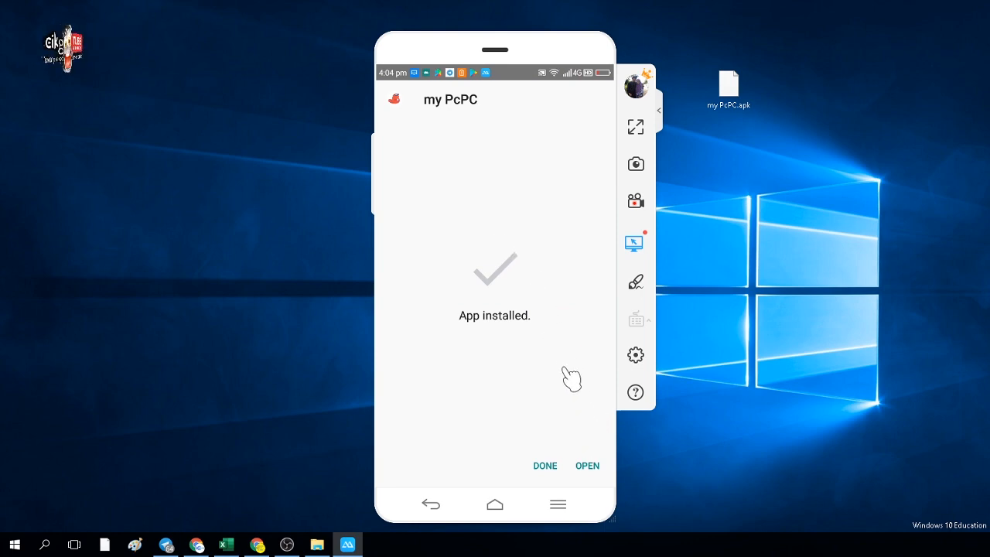
# Step: Launch the installed my PcPC app, go back to the phone's home screen and launch it again from there
pyautogui.click(586, 466)
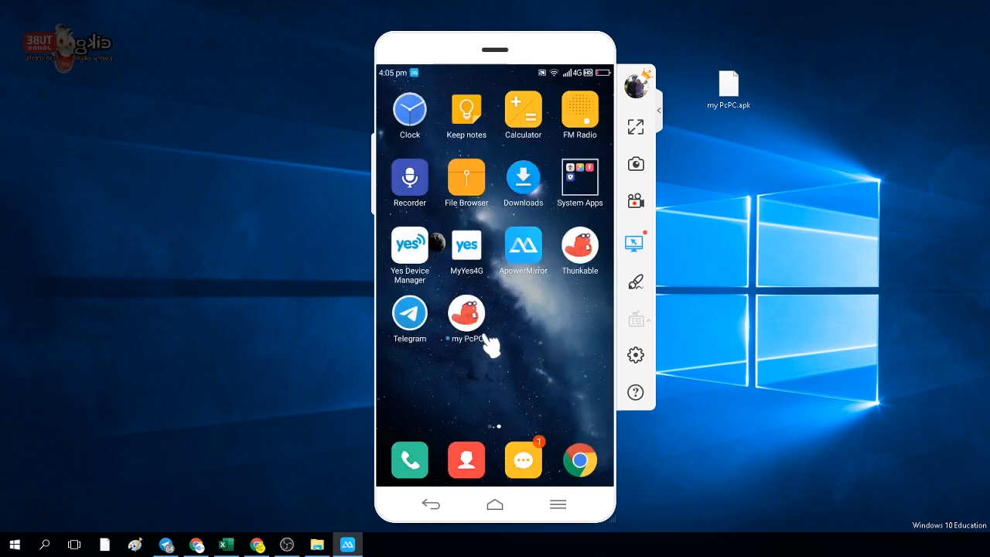
pyautogui.click(470, 311)
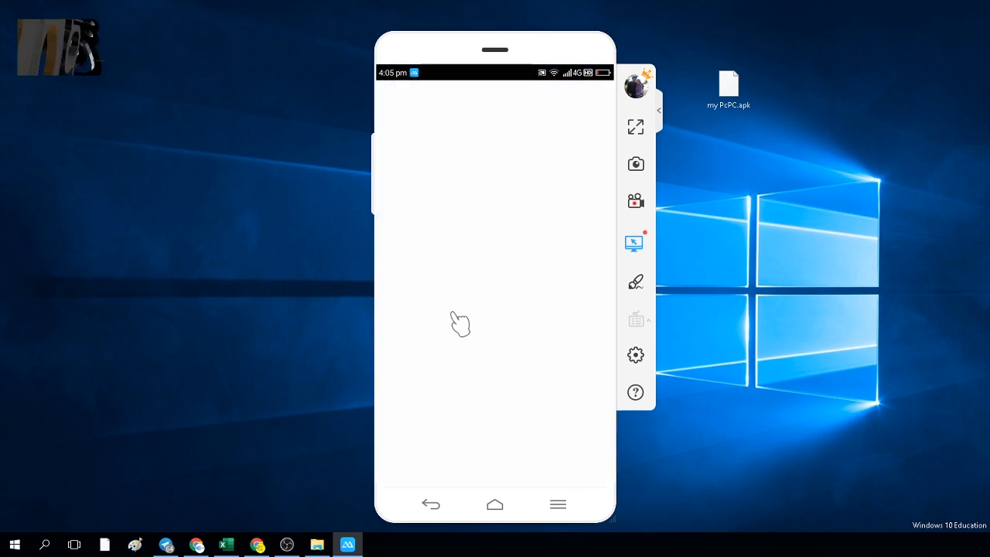
pyautogui.rightClick(484, 380)
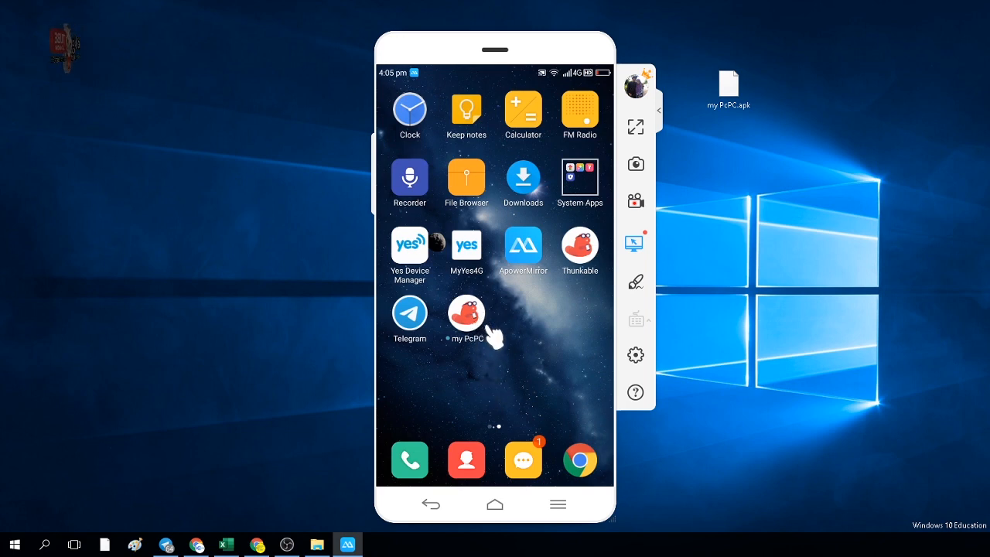
pyautogui.click(493, 335)
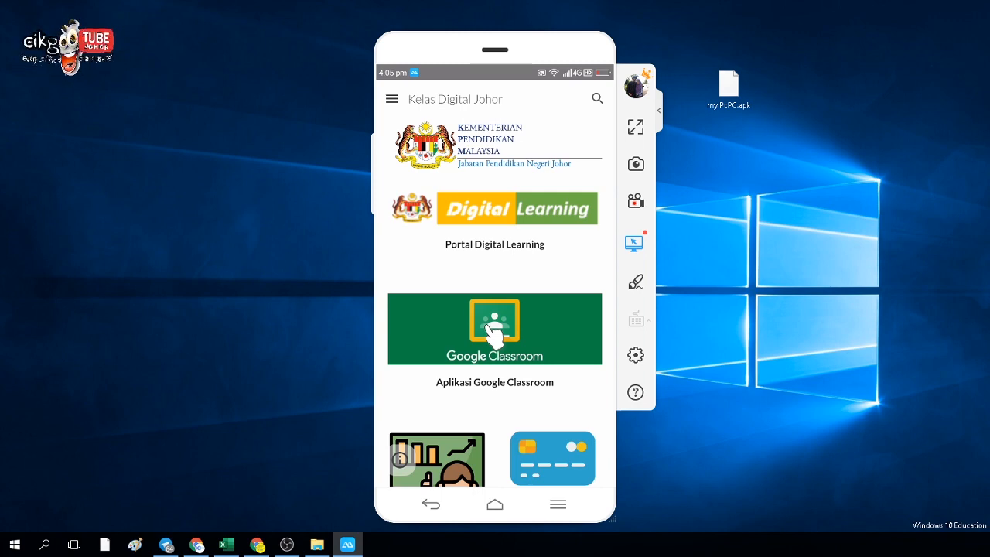
# Step: Look through the Kelas Digital Johor page in the installed app, from the Digital Learning banner to the Panduan Video and Data GSD links
pyautogui.scroll(-3, 493, 329)
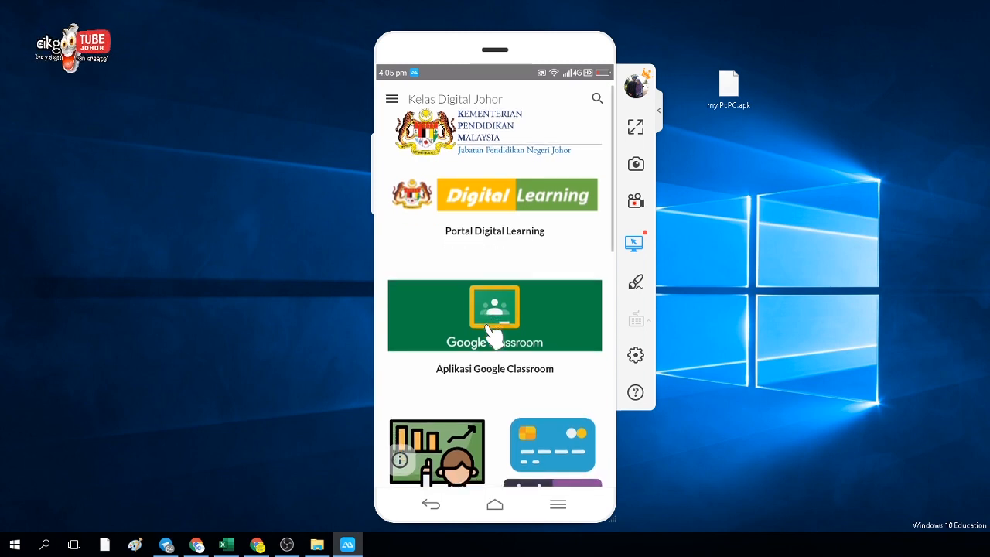
pyautogui.scroll(-2, 494, 329)
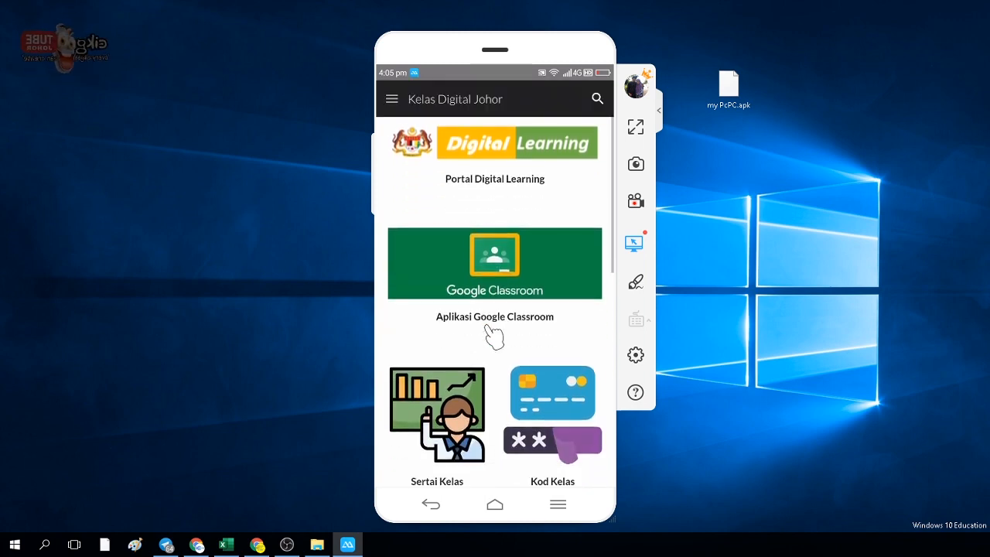
pyautogui.scroll(2, 493, 329)
pyautogui.scroll(2, 494, 329)
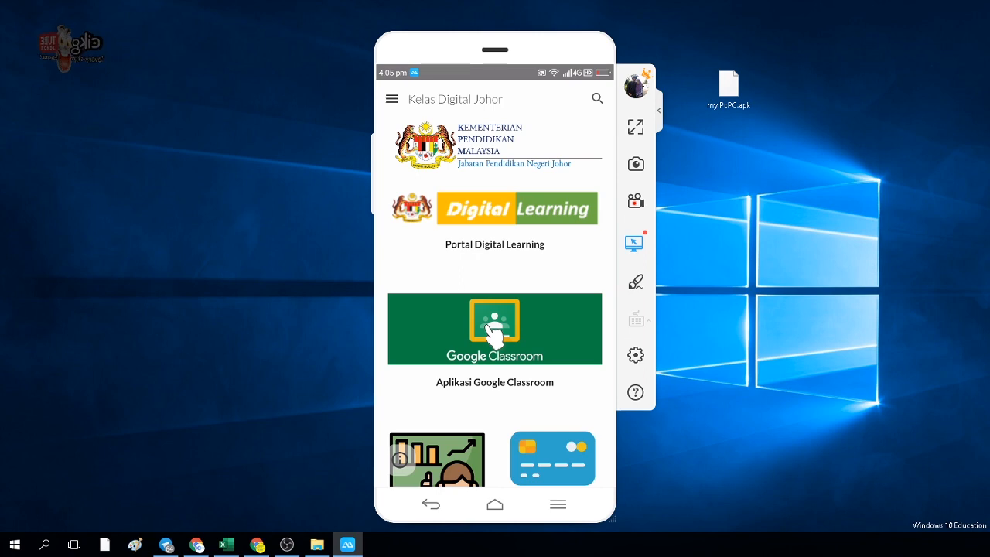
pyautogui.scroll(-2, 494, 329)
pyautogui.scroll(-6, 494, 329)
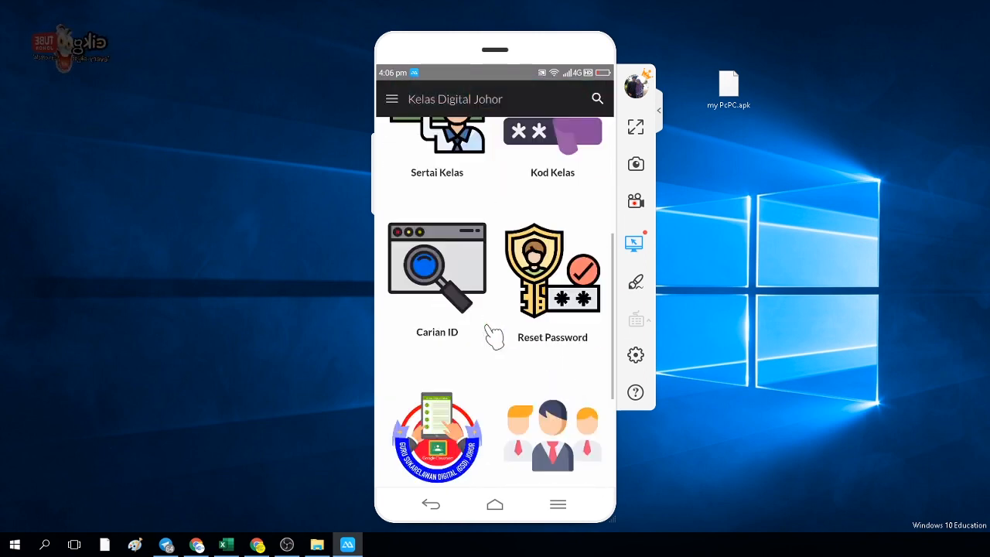
pyautogui.scroll(5, 490, 329)
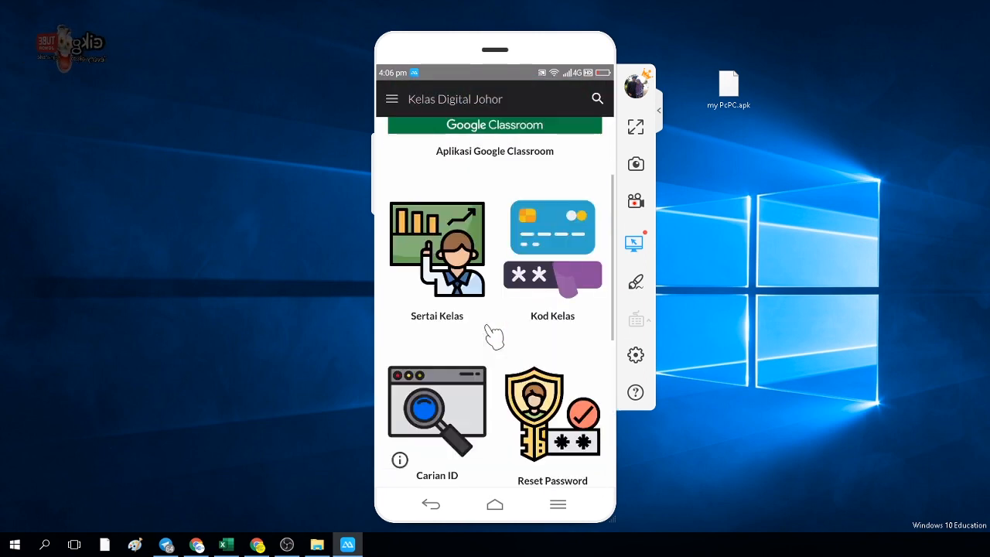
pyautogui.scroll(2, 494, 333)
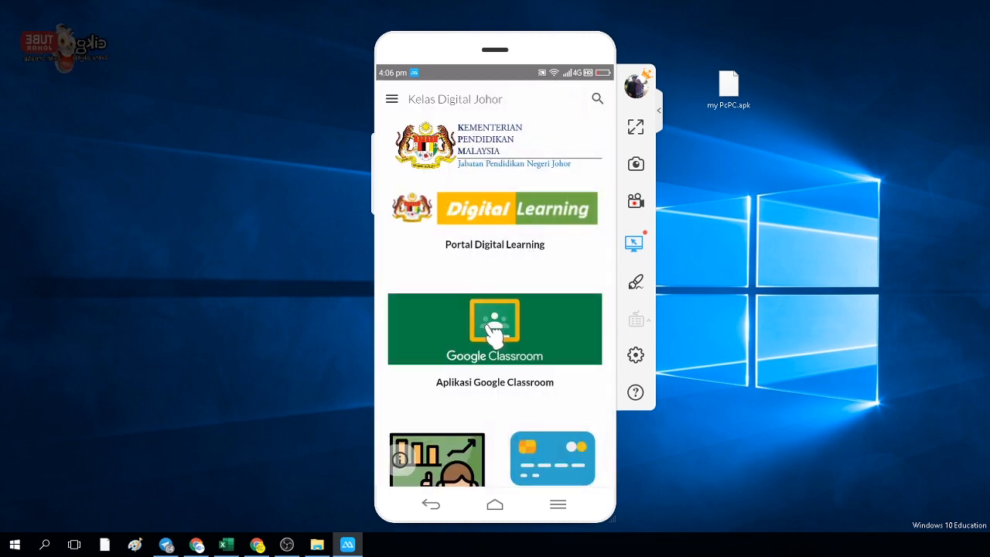
pyautogui.scroll(-12, 493, 329)
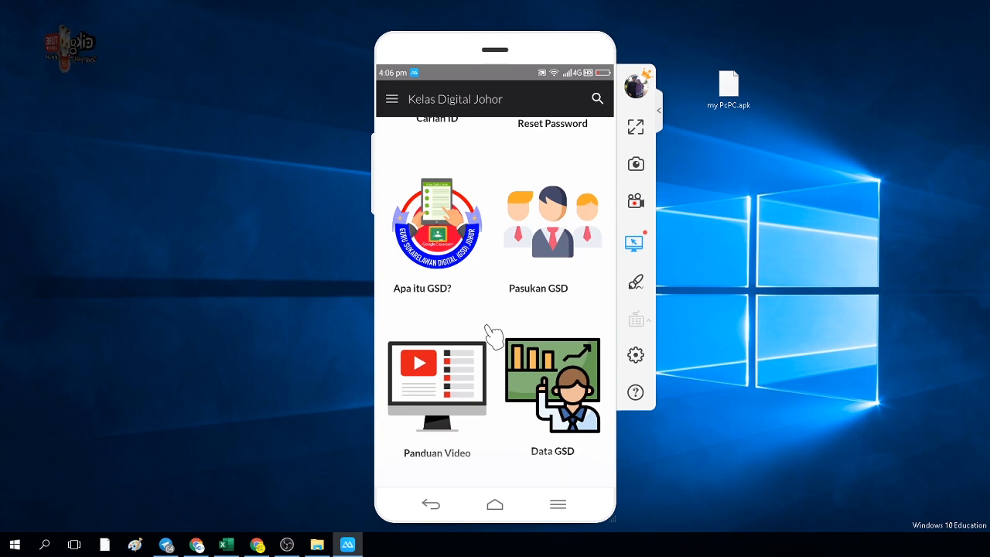
pyautogui.scroll(2, 494, 334)
pyautogui.scroll(5, 493, 336)
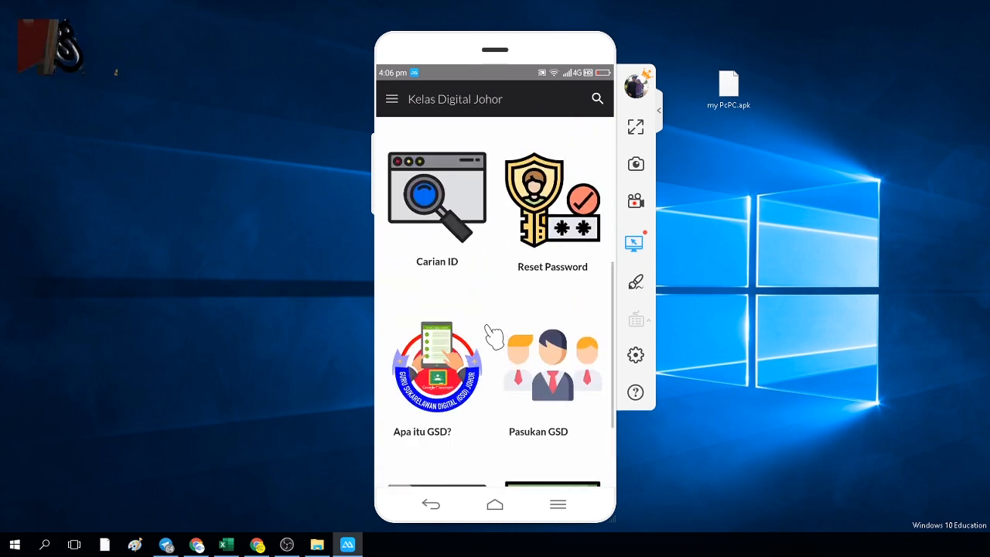
pyautogui.scroll(1, 493, 334)
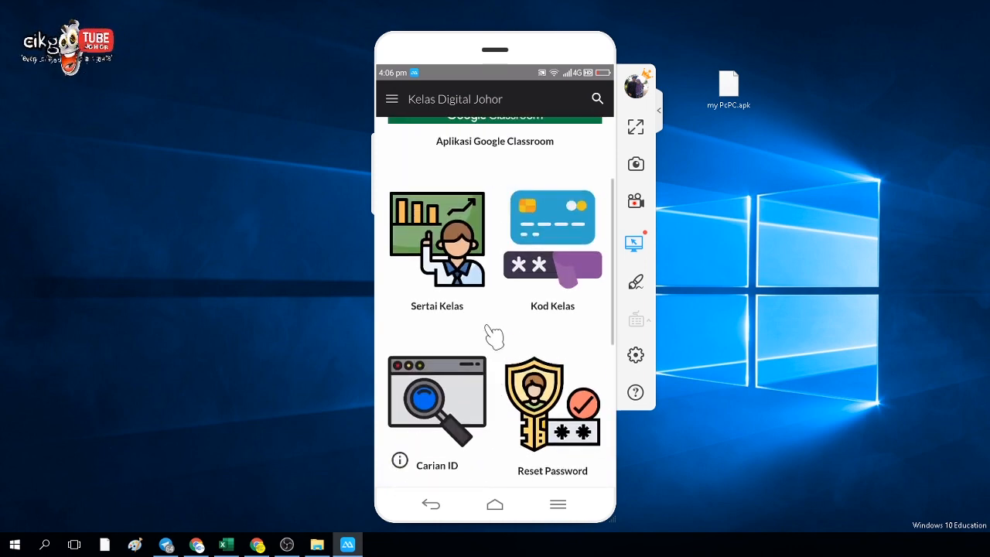
pyautogui.scroll(1, 493, 334)
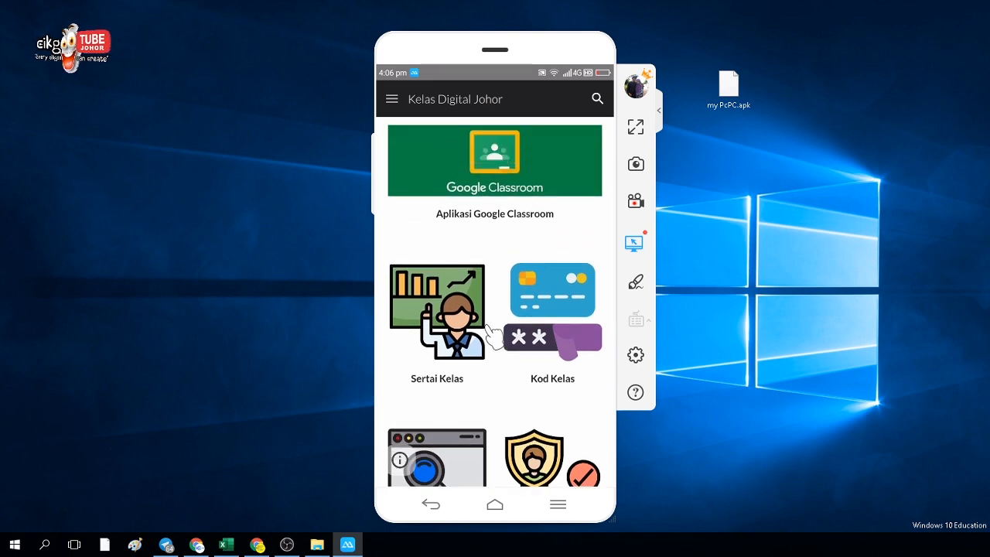
pyautogui.scroll(1, 493, 334)
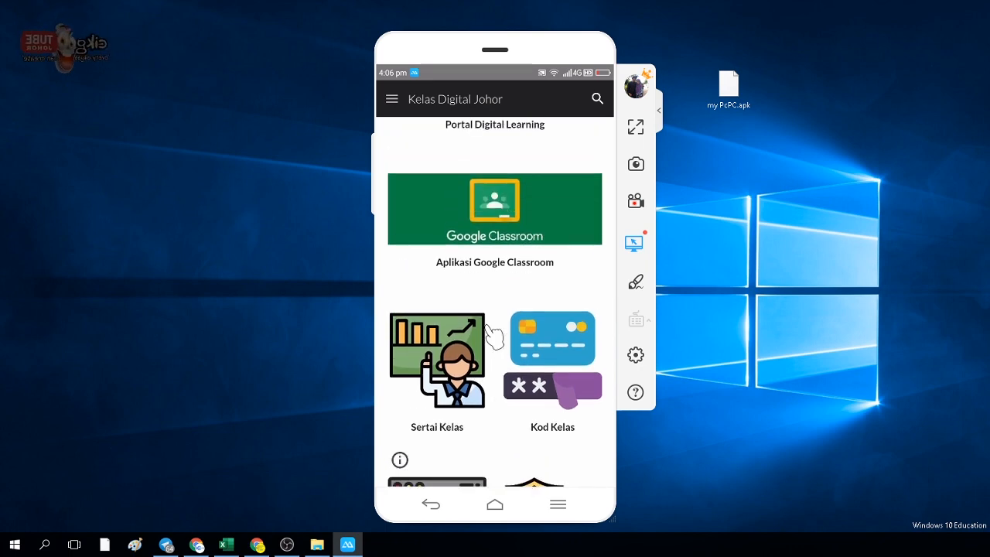
pyautogui.scroll(1, 493, 335)
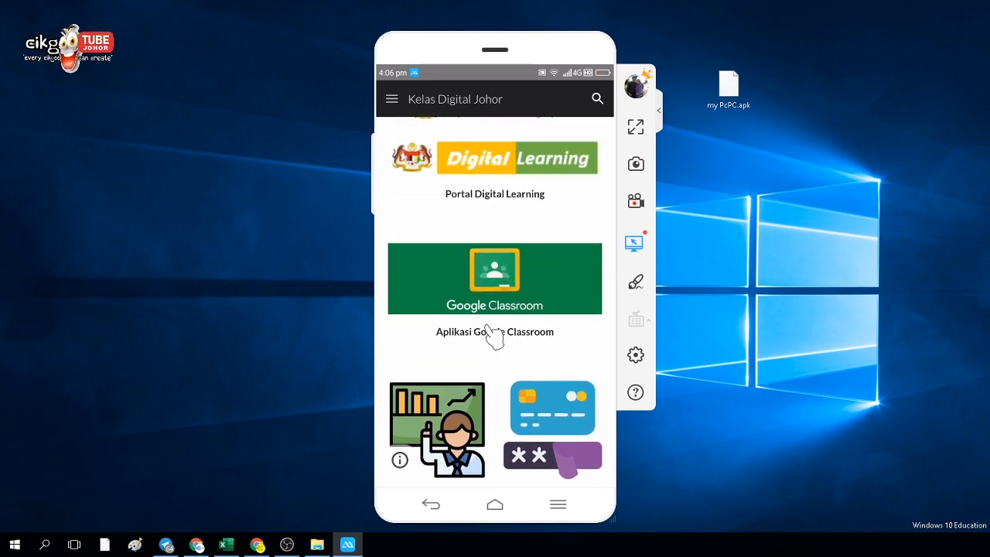